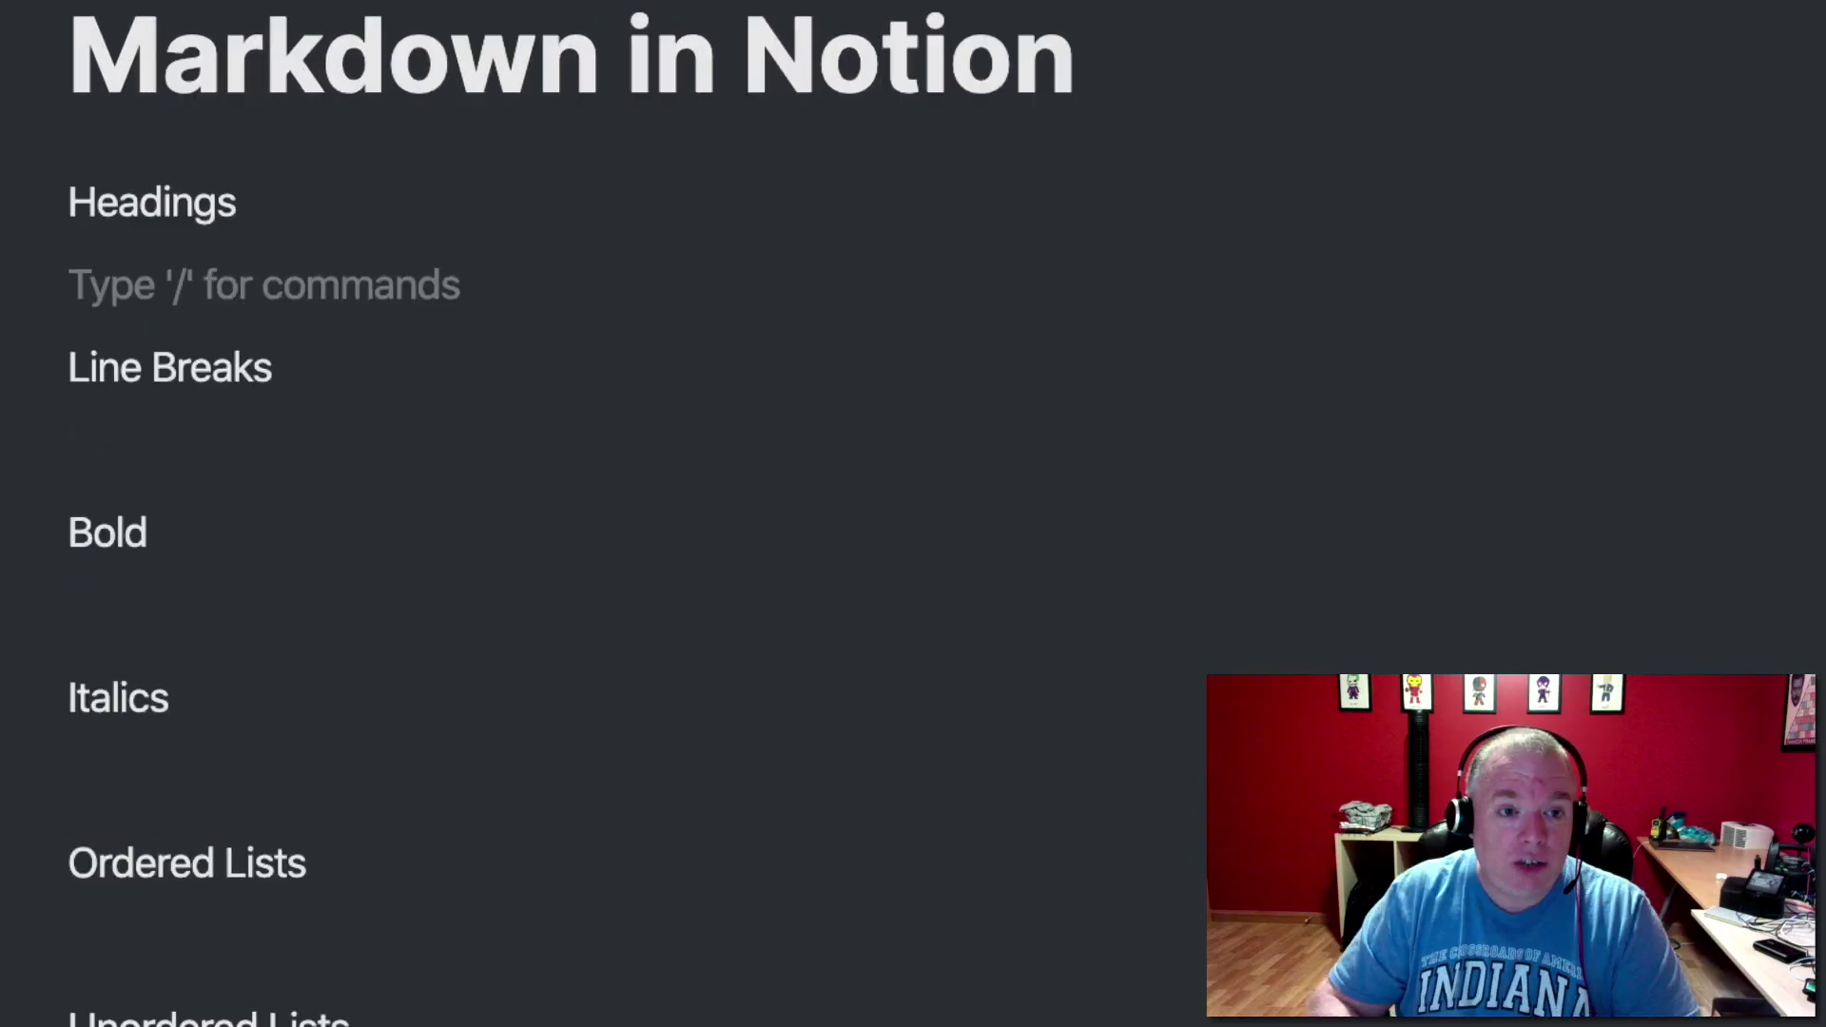
- Type 'Main Heading' and the '# Headin' sub-heading text, then close the bold sentence with 'est of the sentence**'
type("#")
key("BackSpace")
type("#")
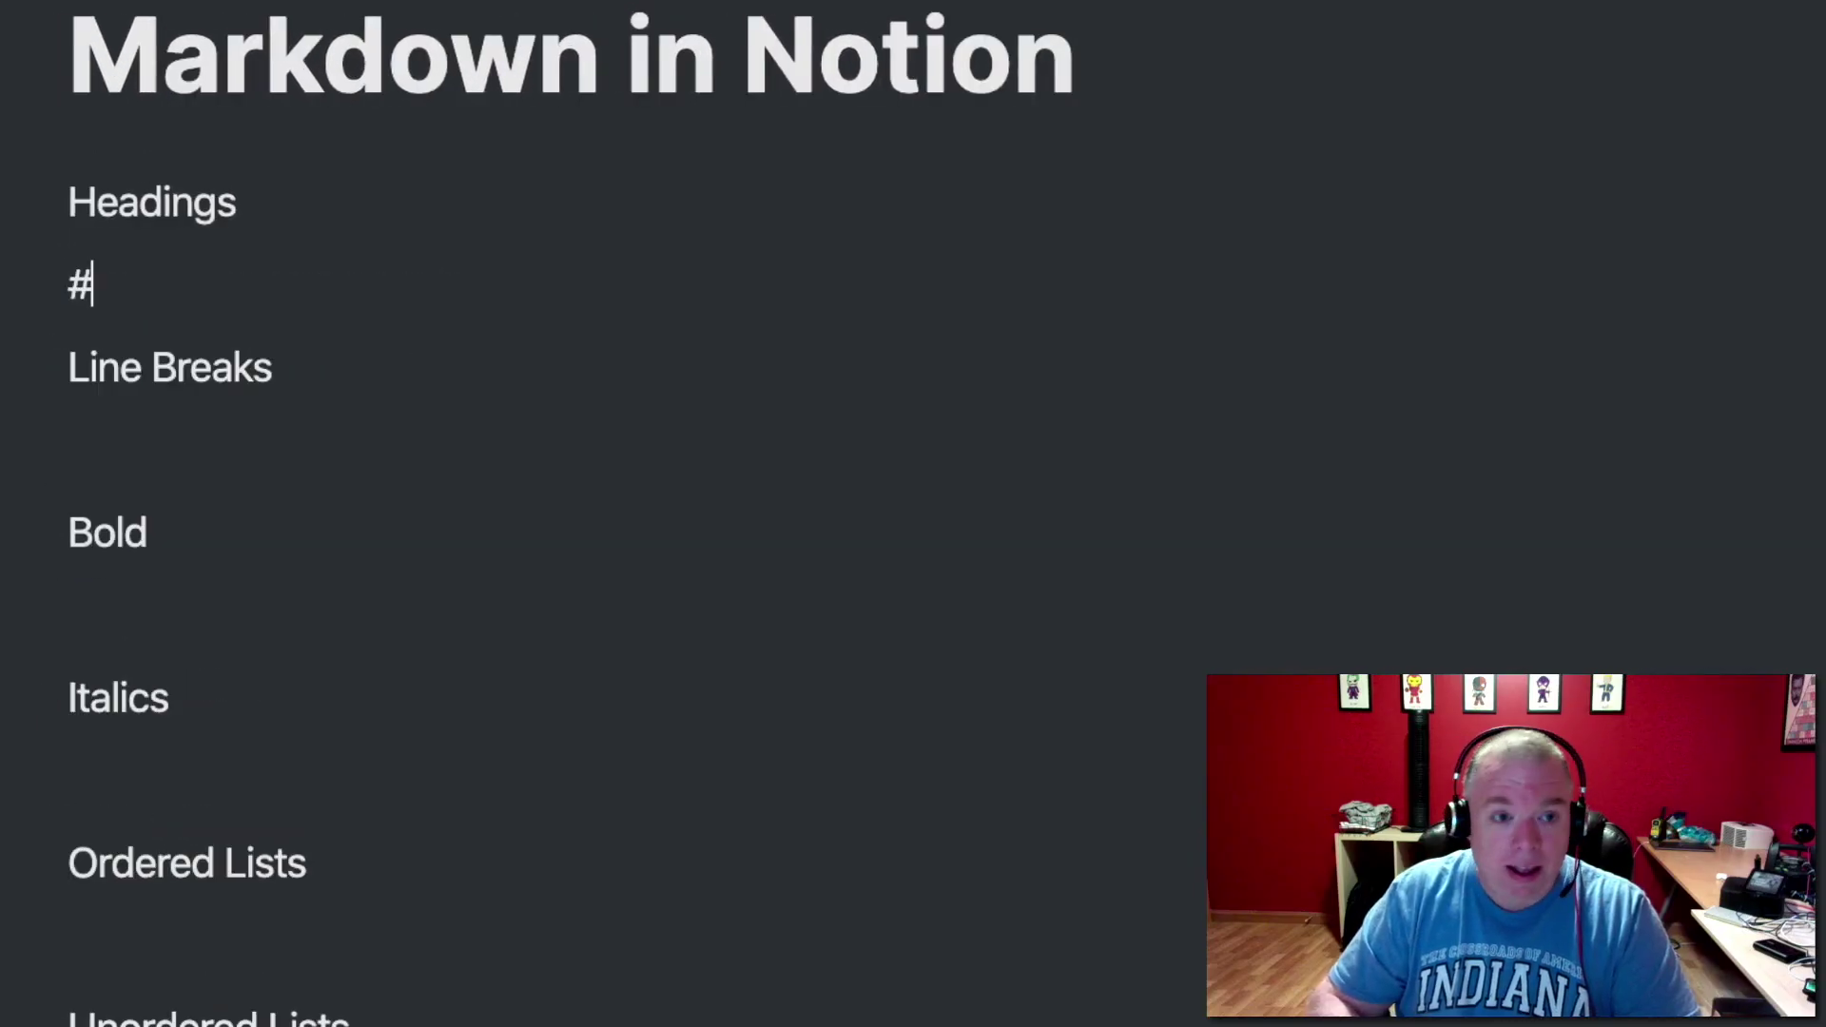
type("# He")
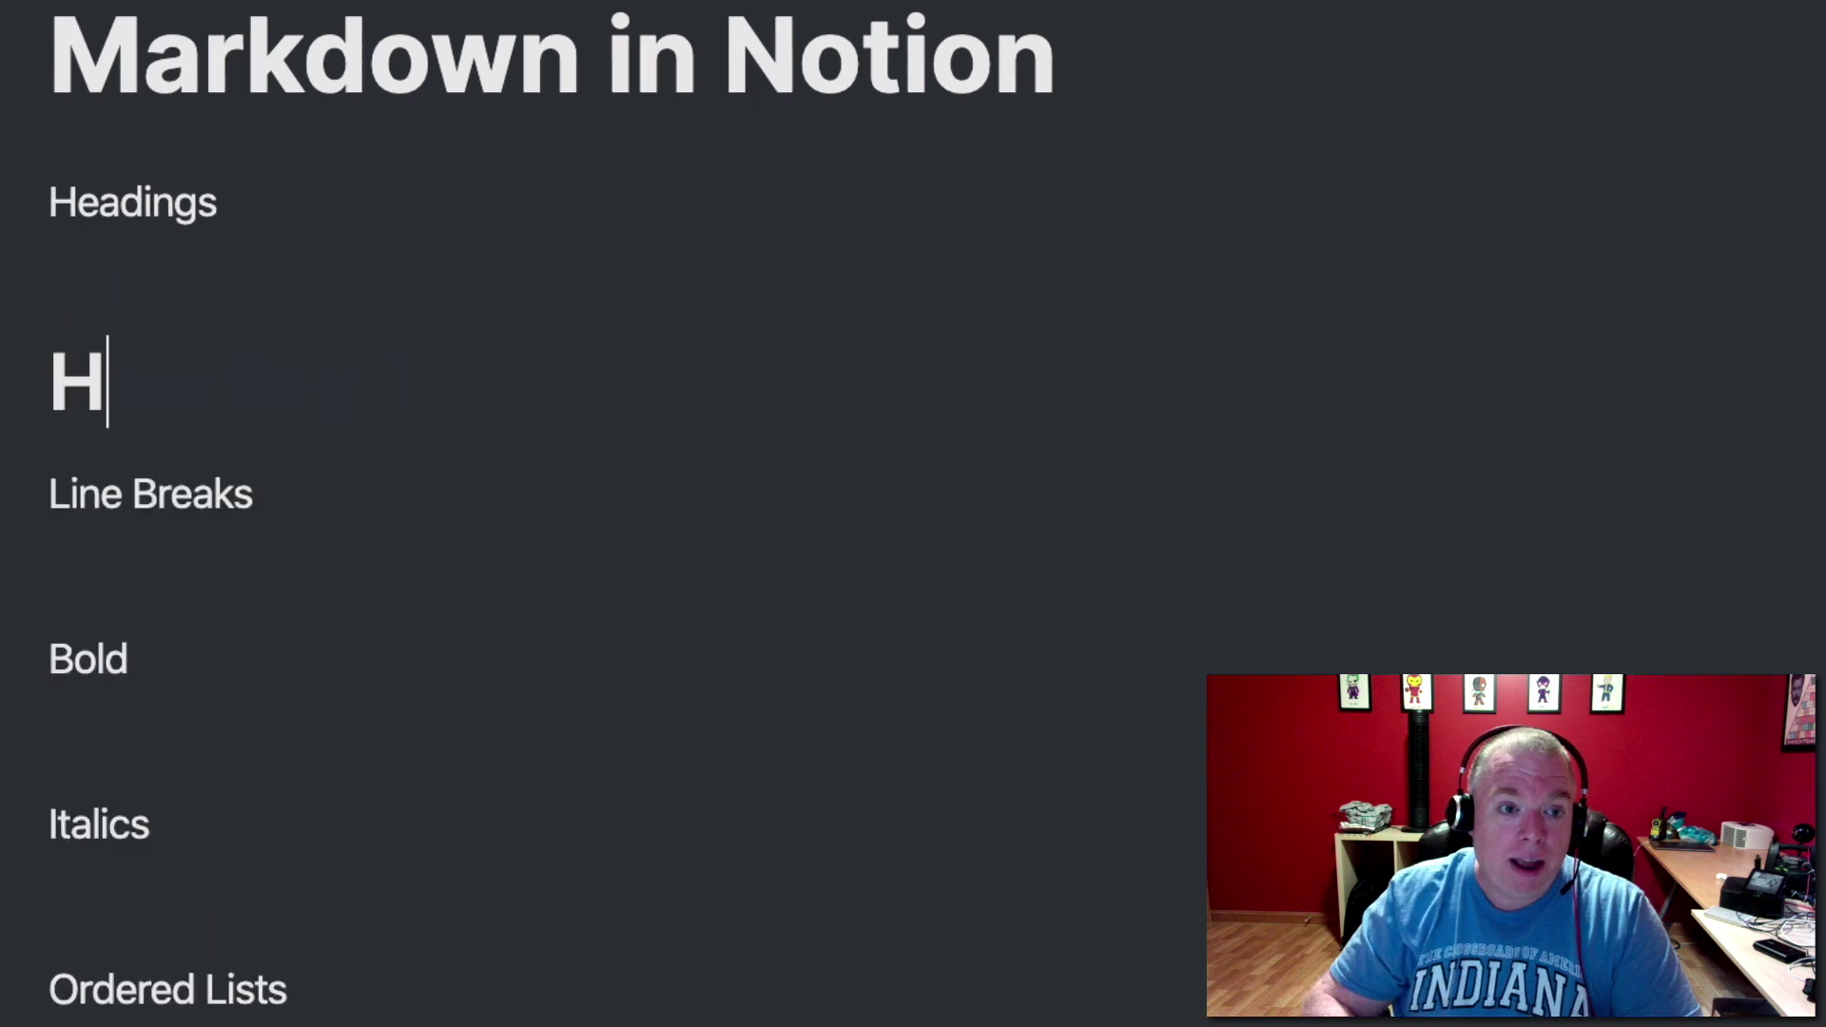
key("BackSpace")
key("BackSpace")
type("Maing")
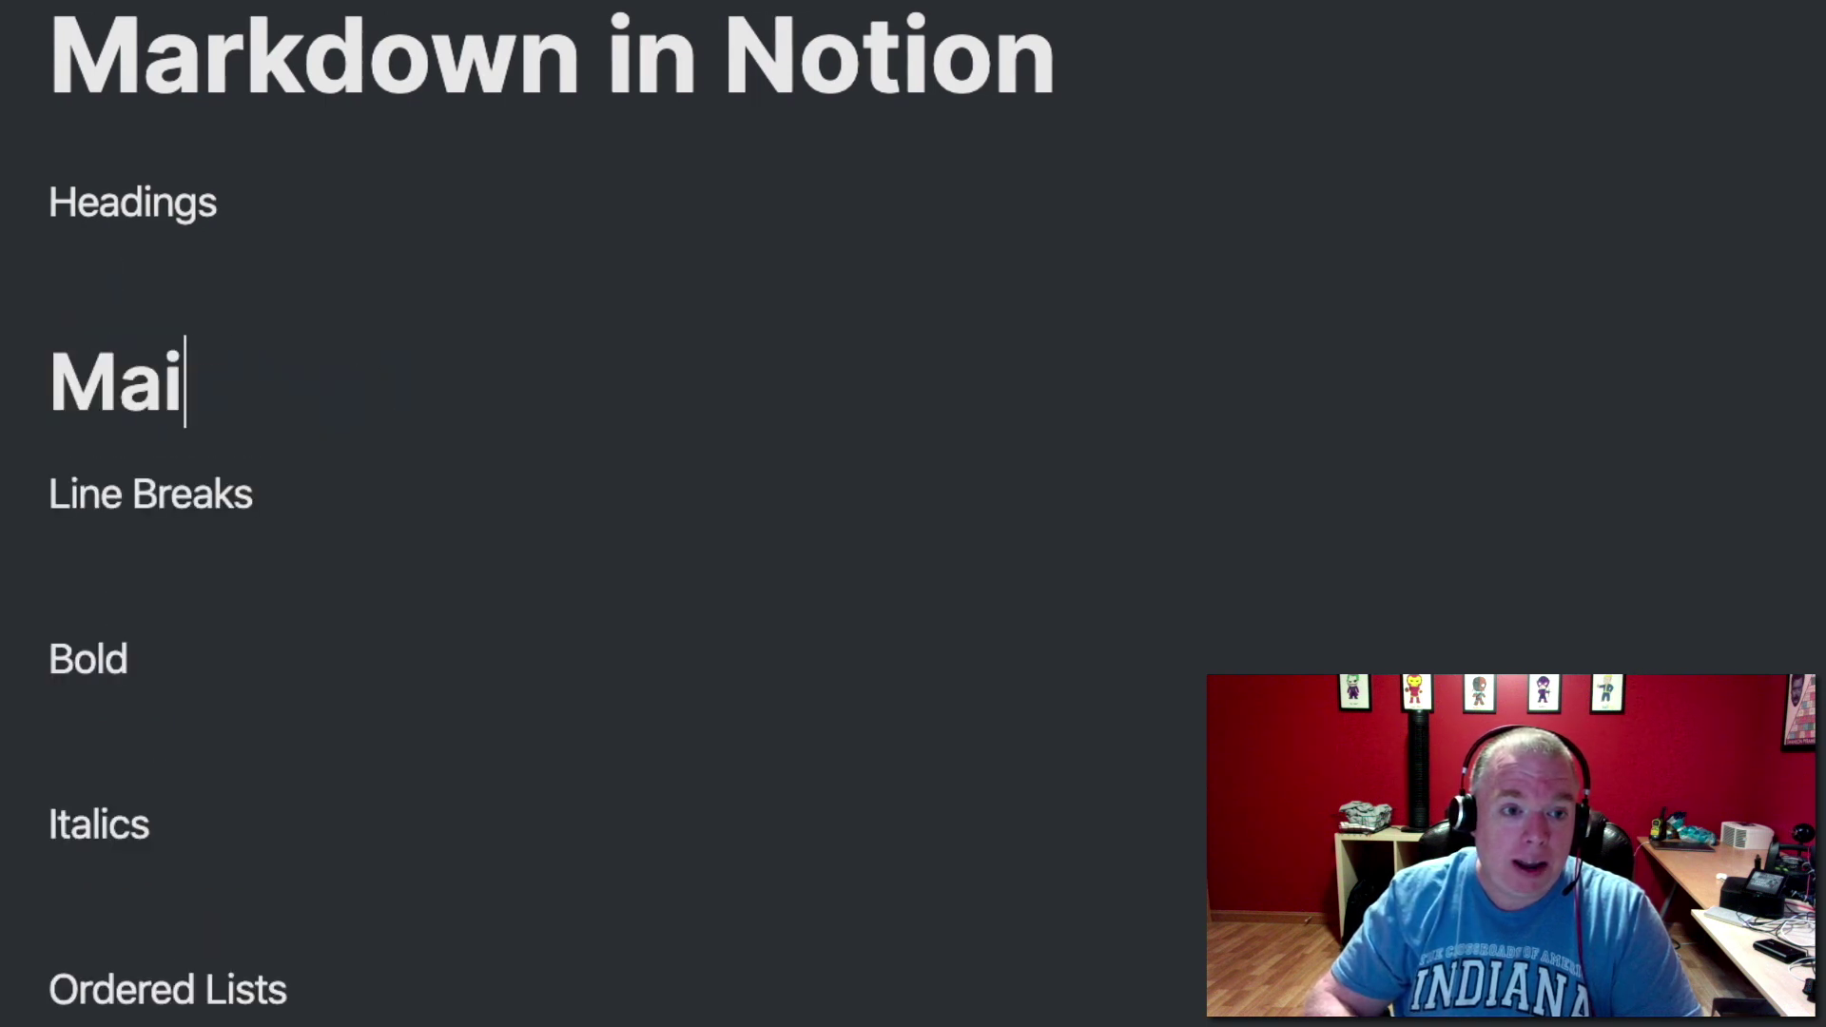
key("BackSpace")
key("BackSpace")
type("H")
key("BackSpace")
key("BackSpace")
type("Heading")
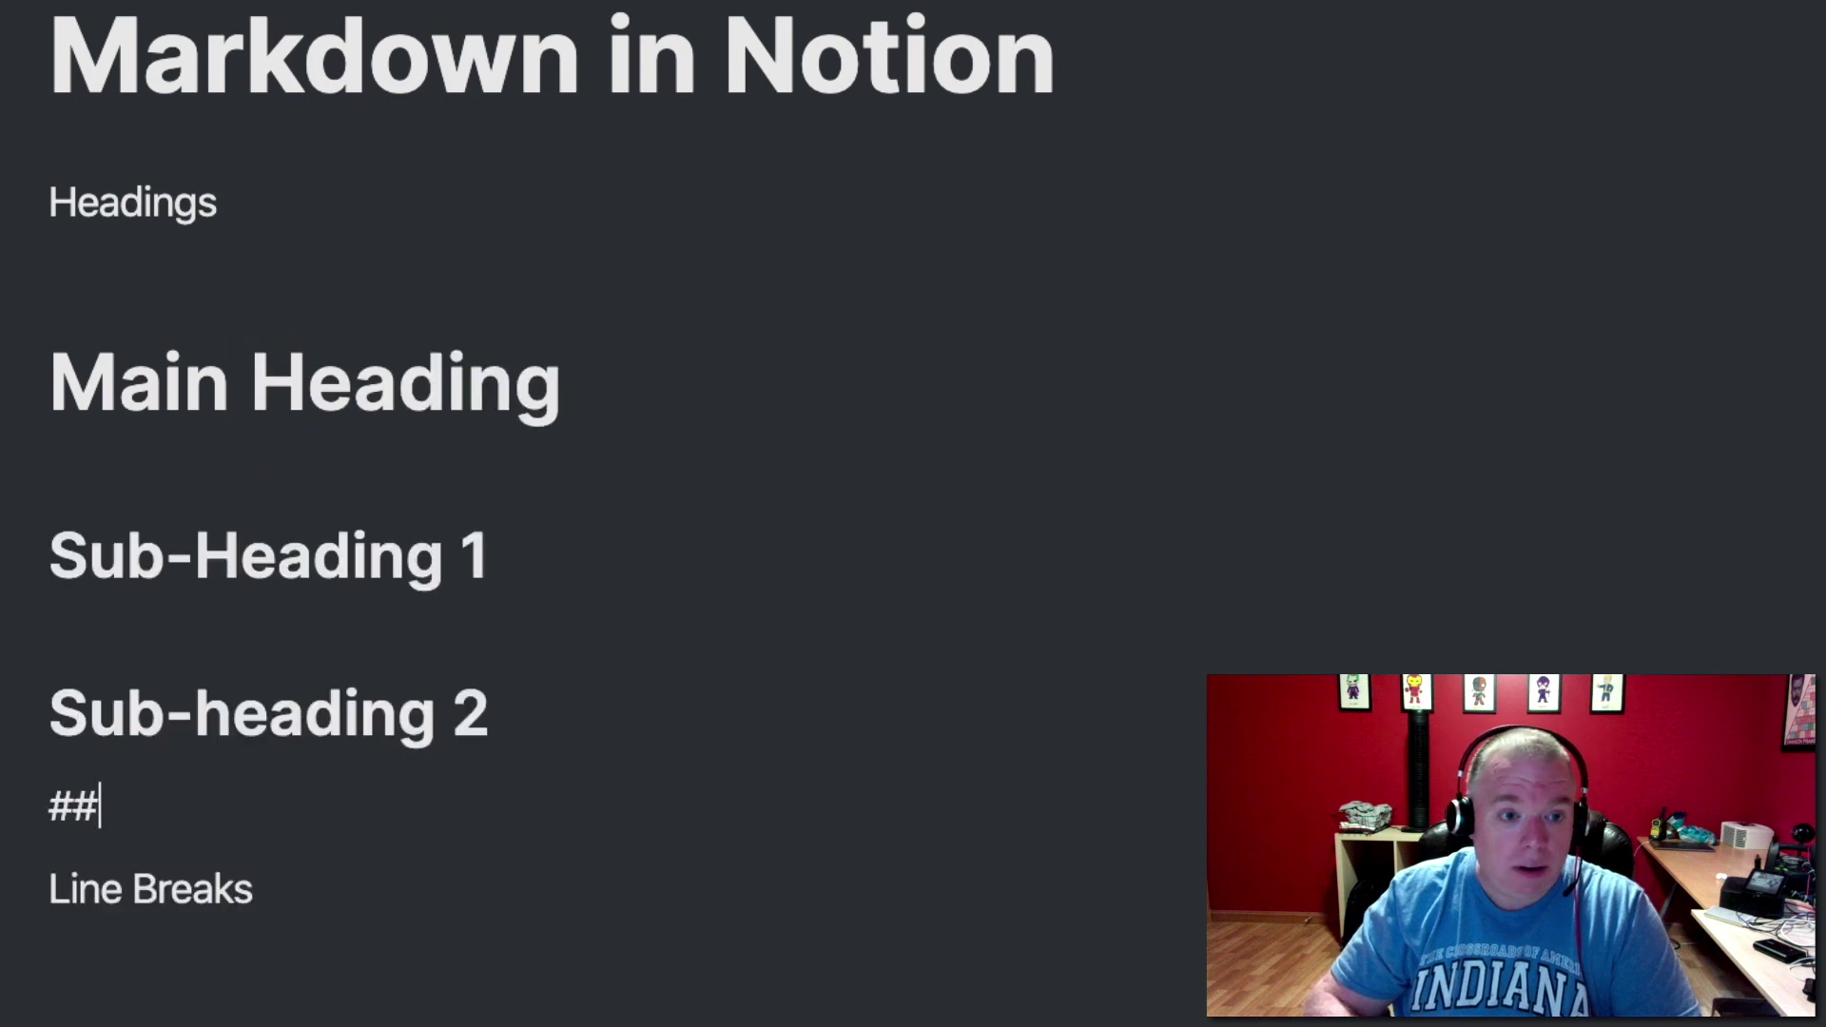
type("# ")
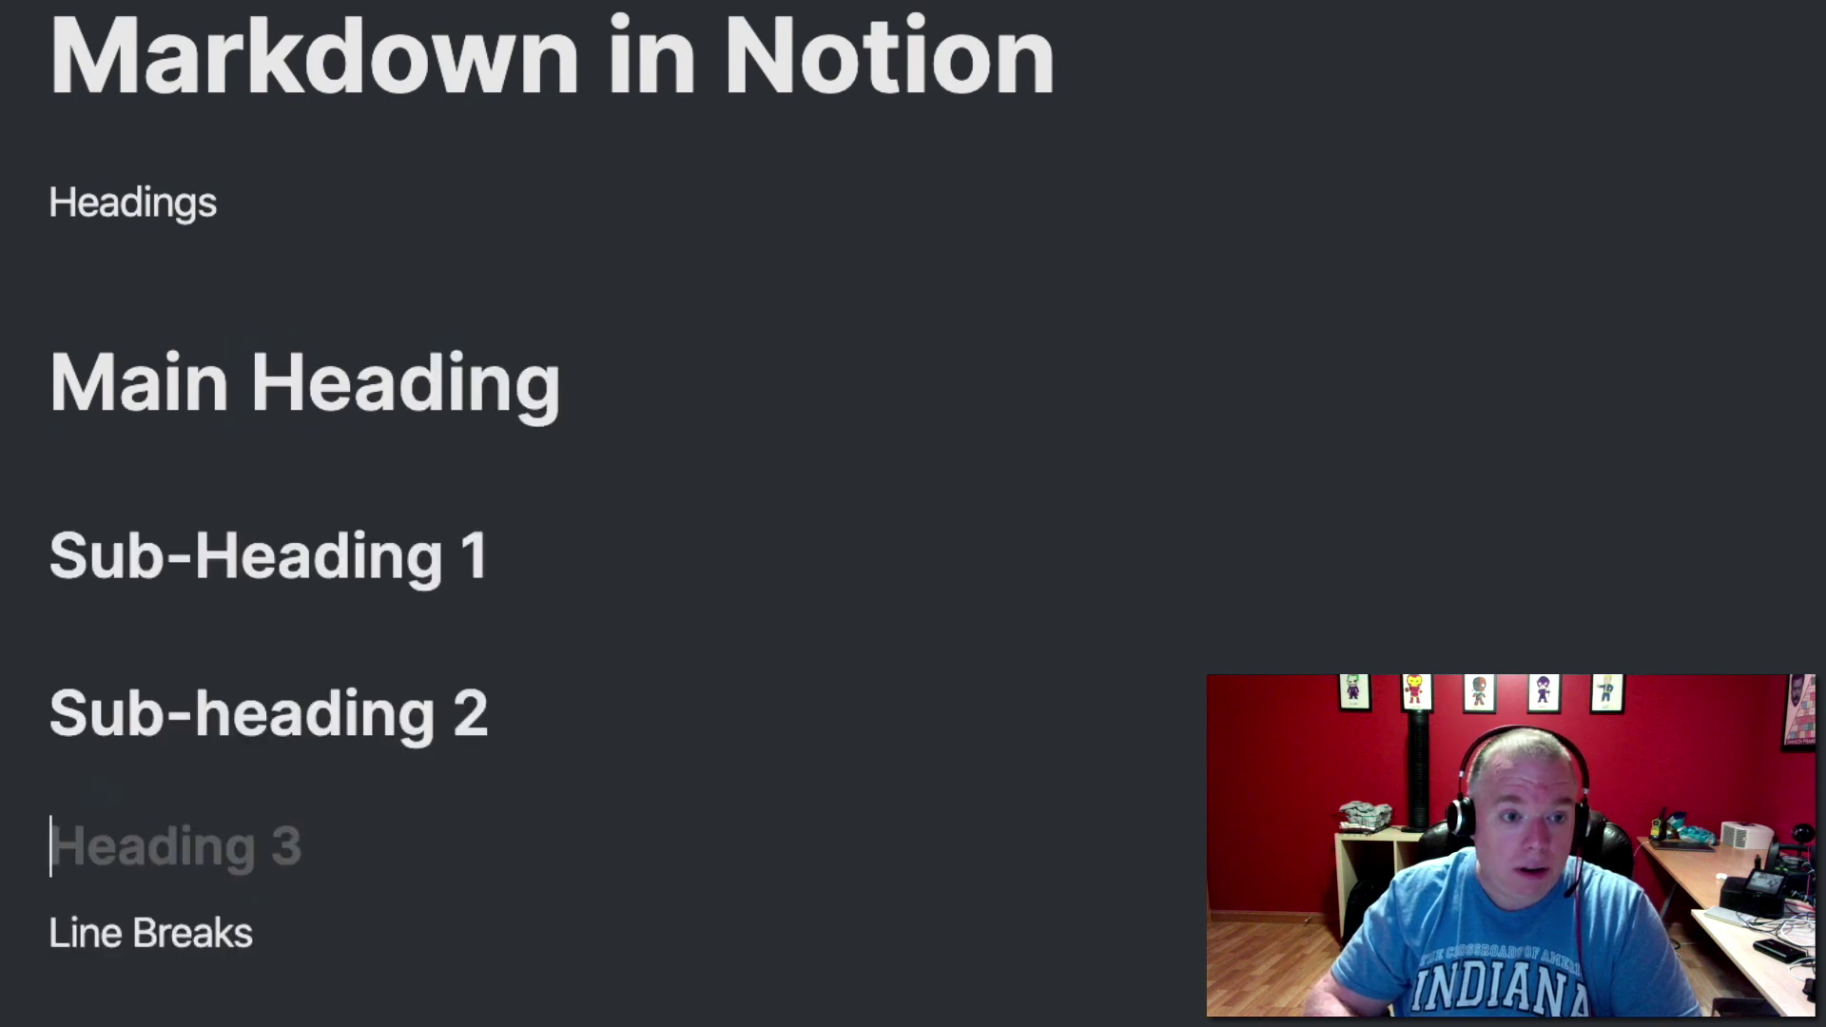
type("Headin")
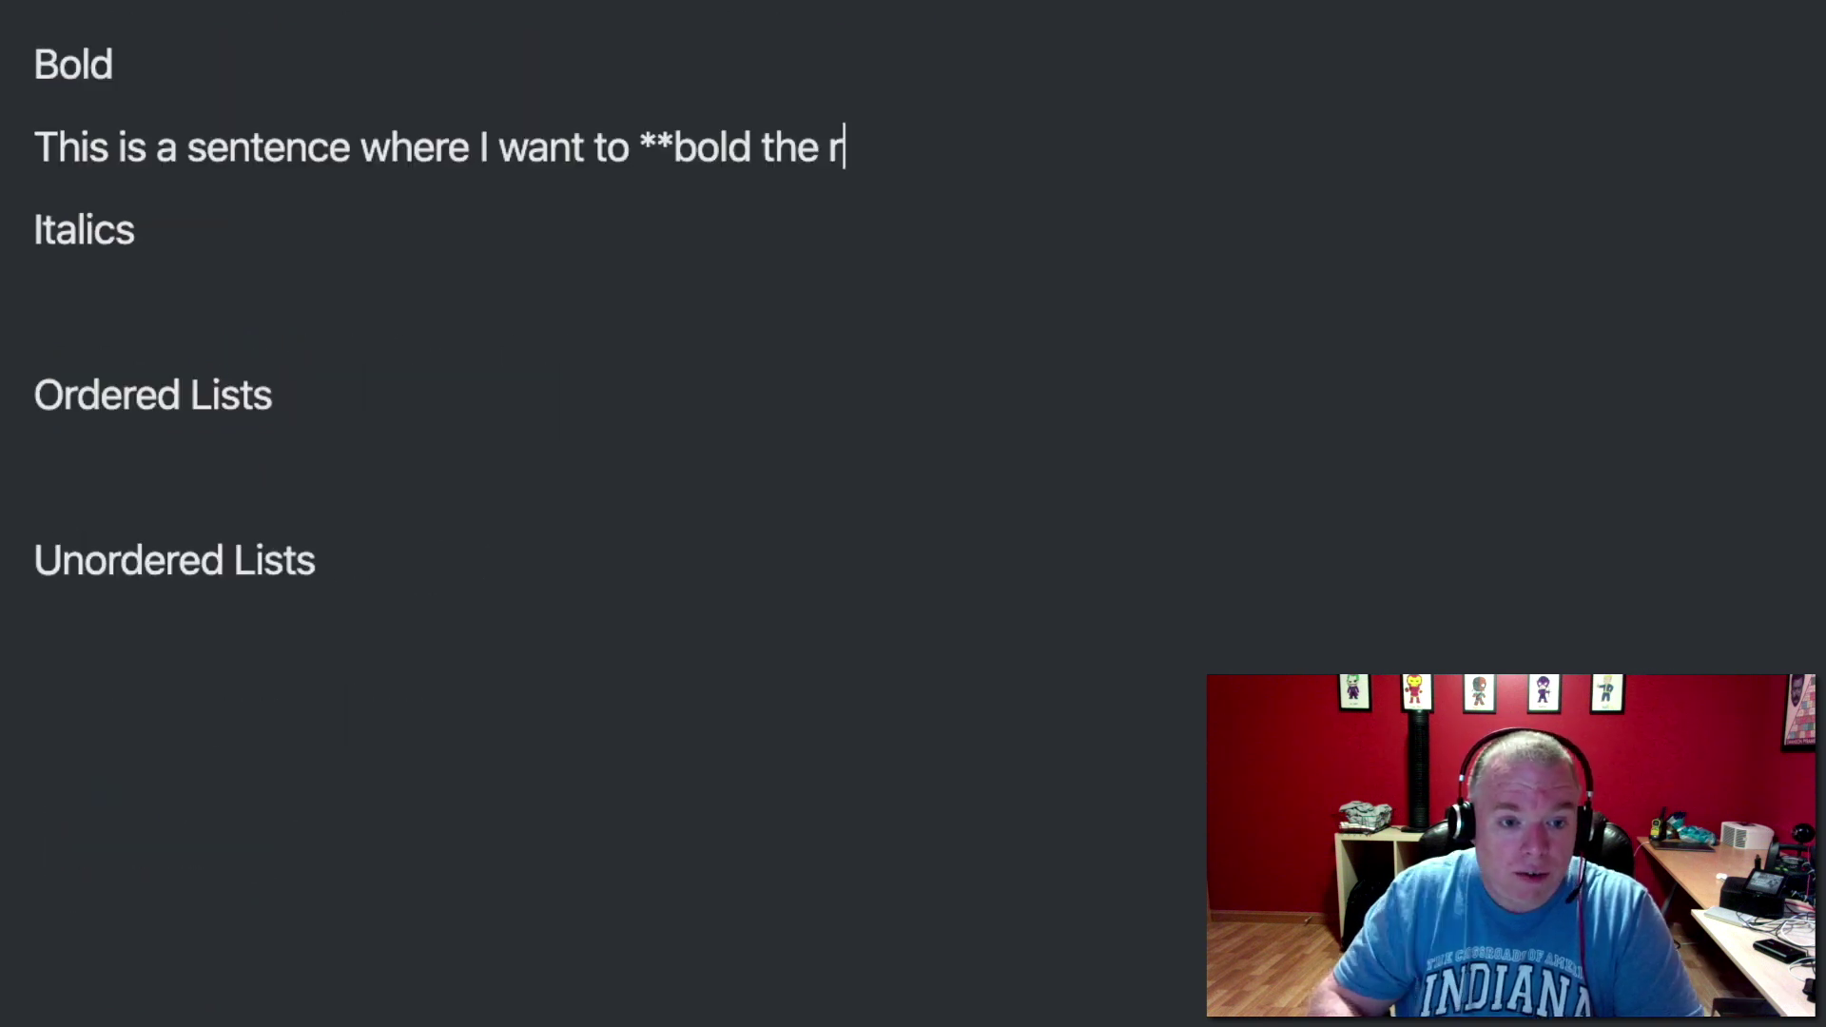
type("est of the sente")
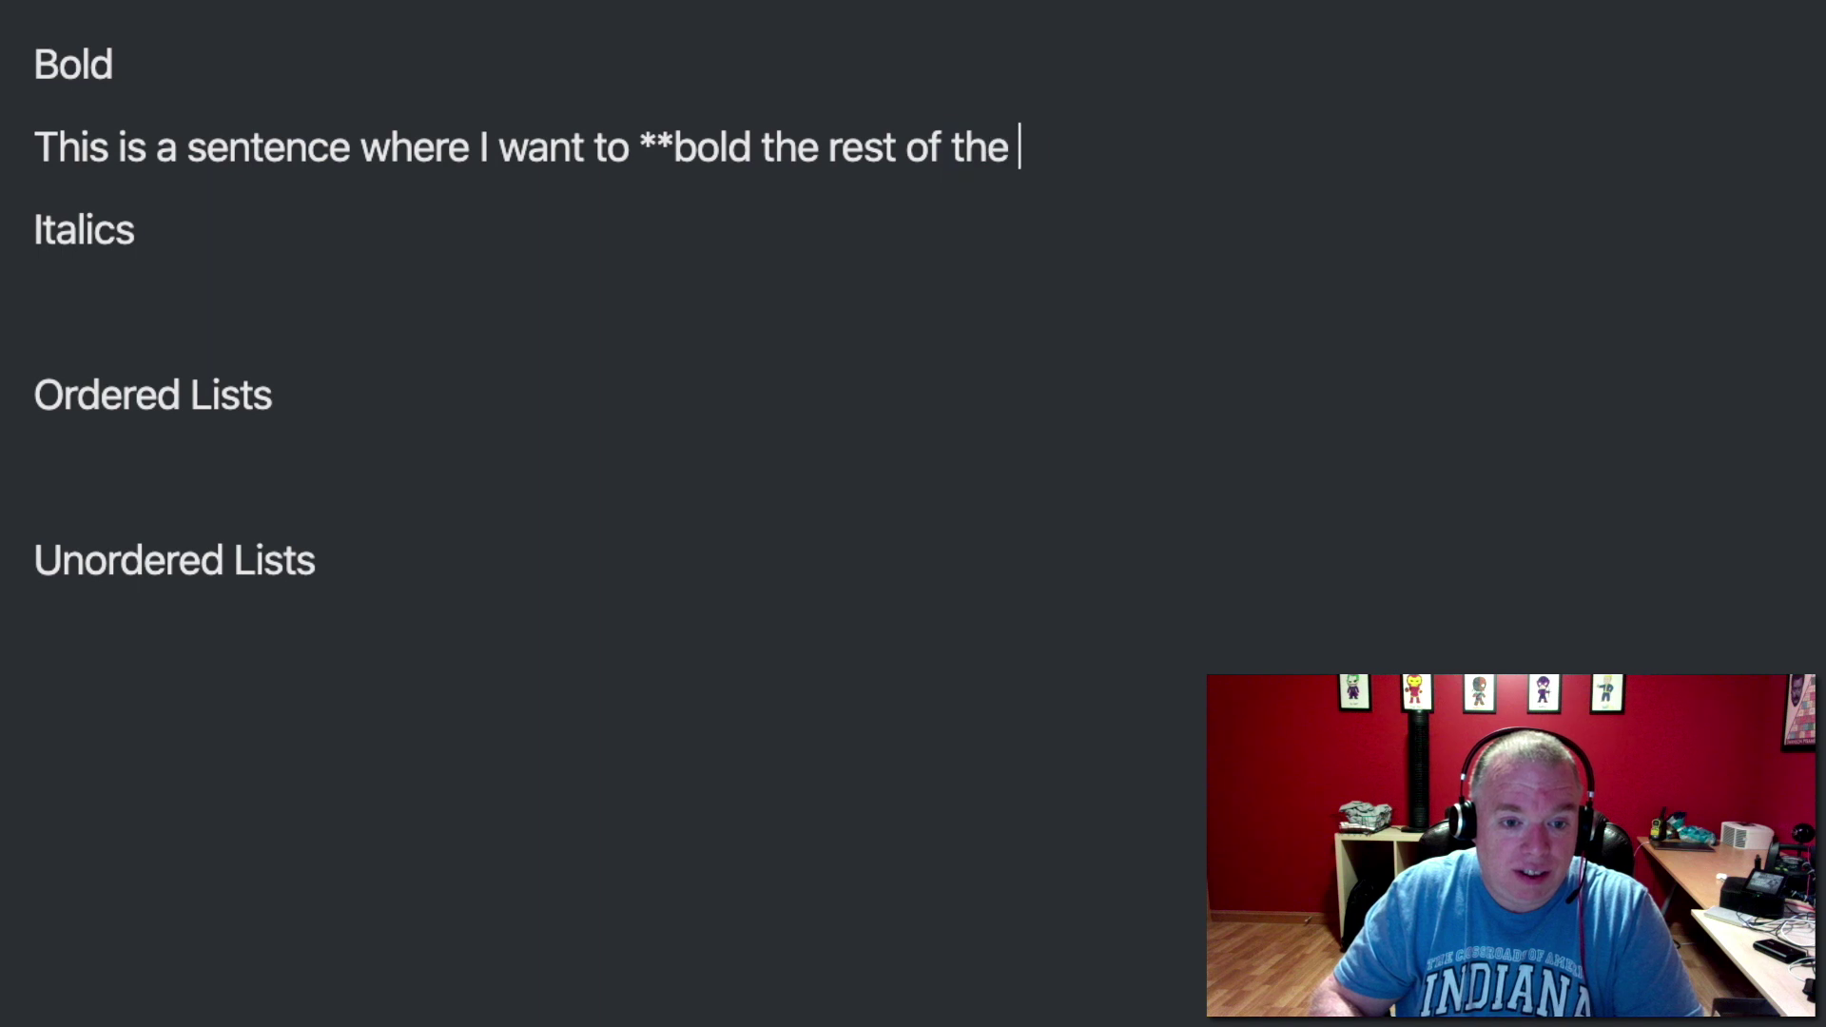
type("nce**")
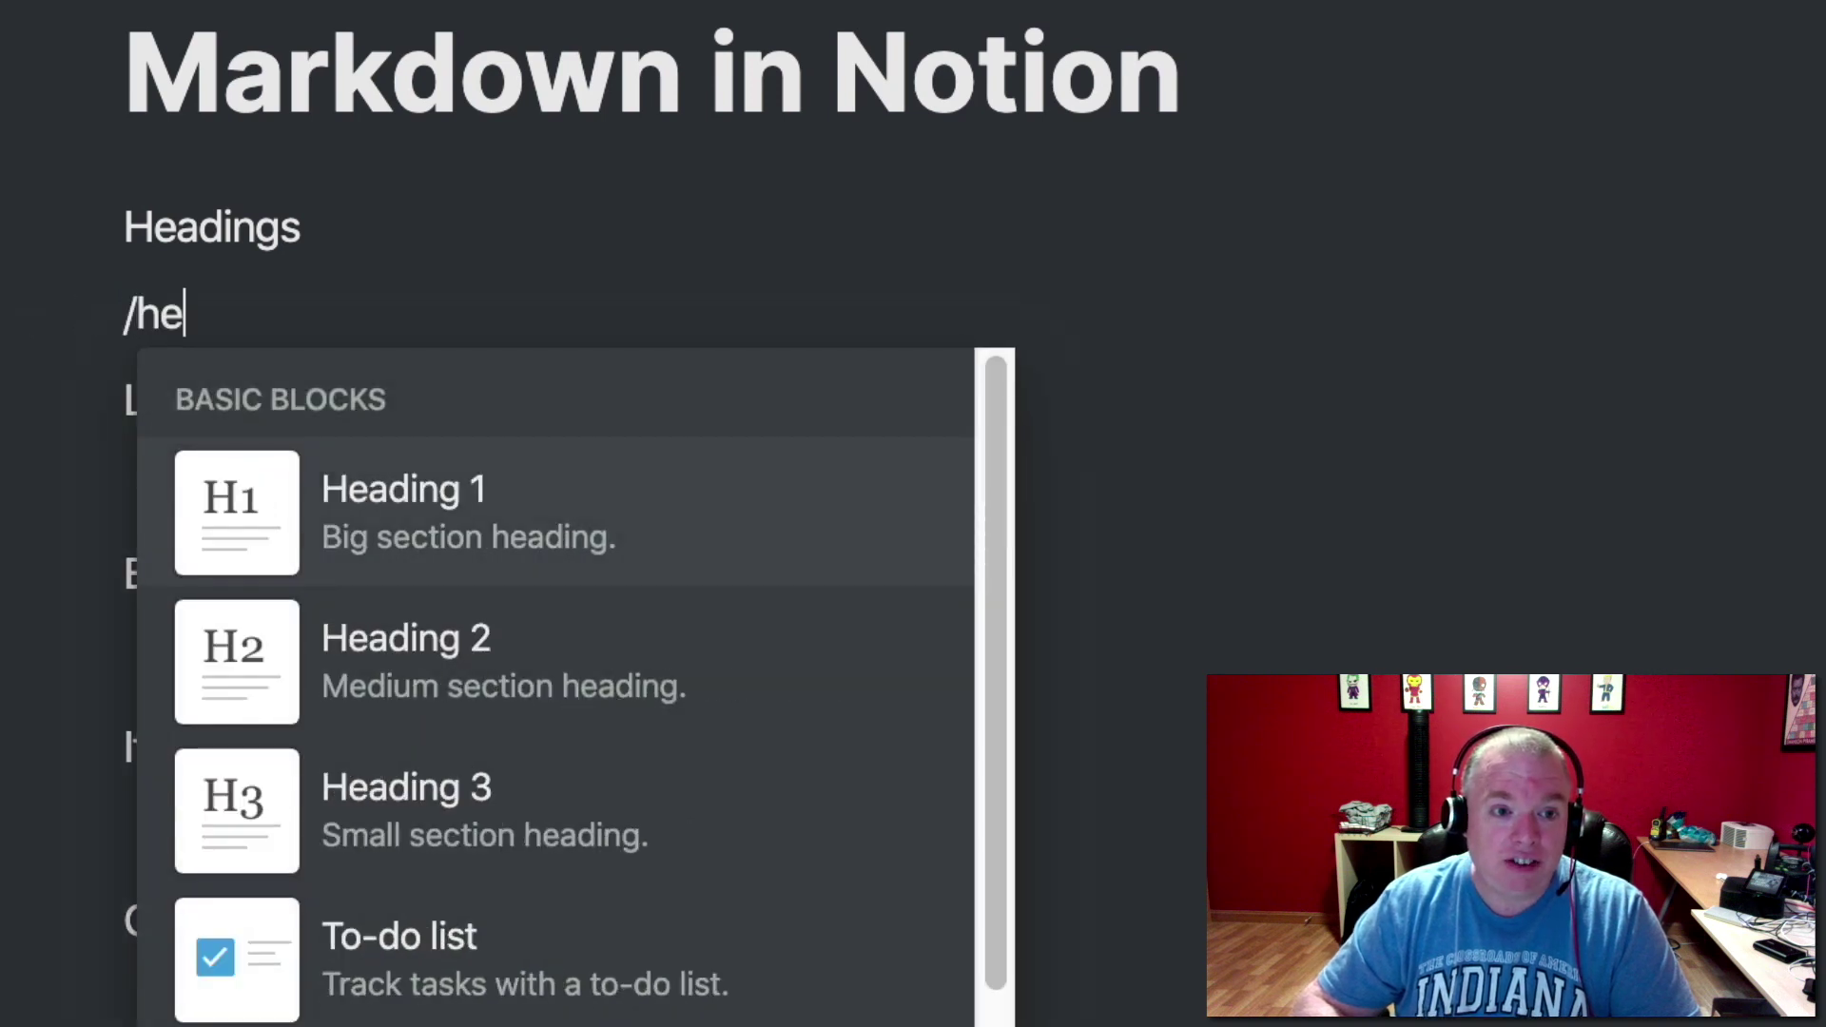
key("BackSpace")
key("BackSpace")
key("BackSpace")
key("BackSpace")
key("BackSpace")
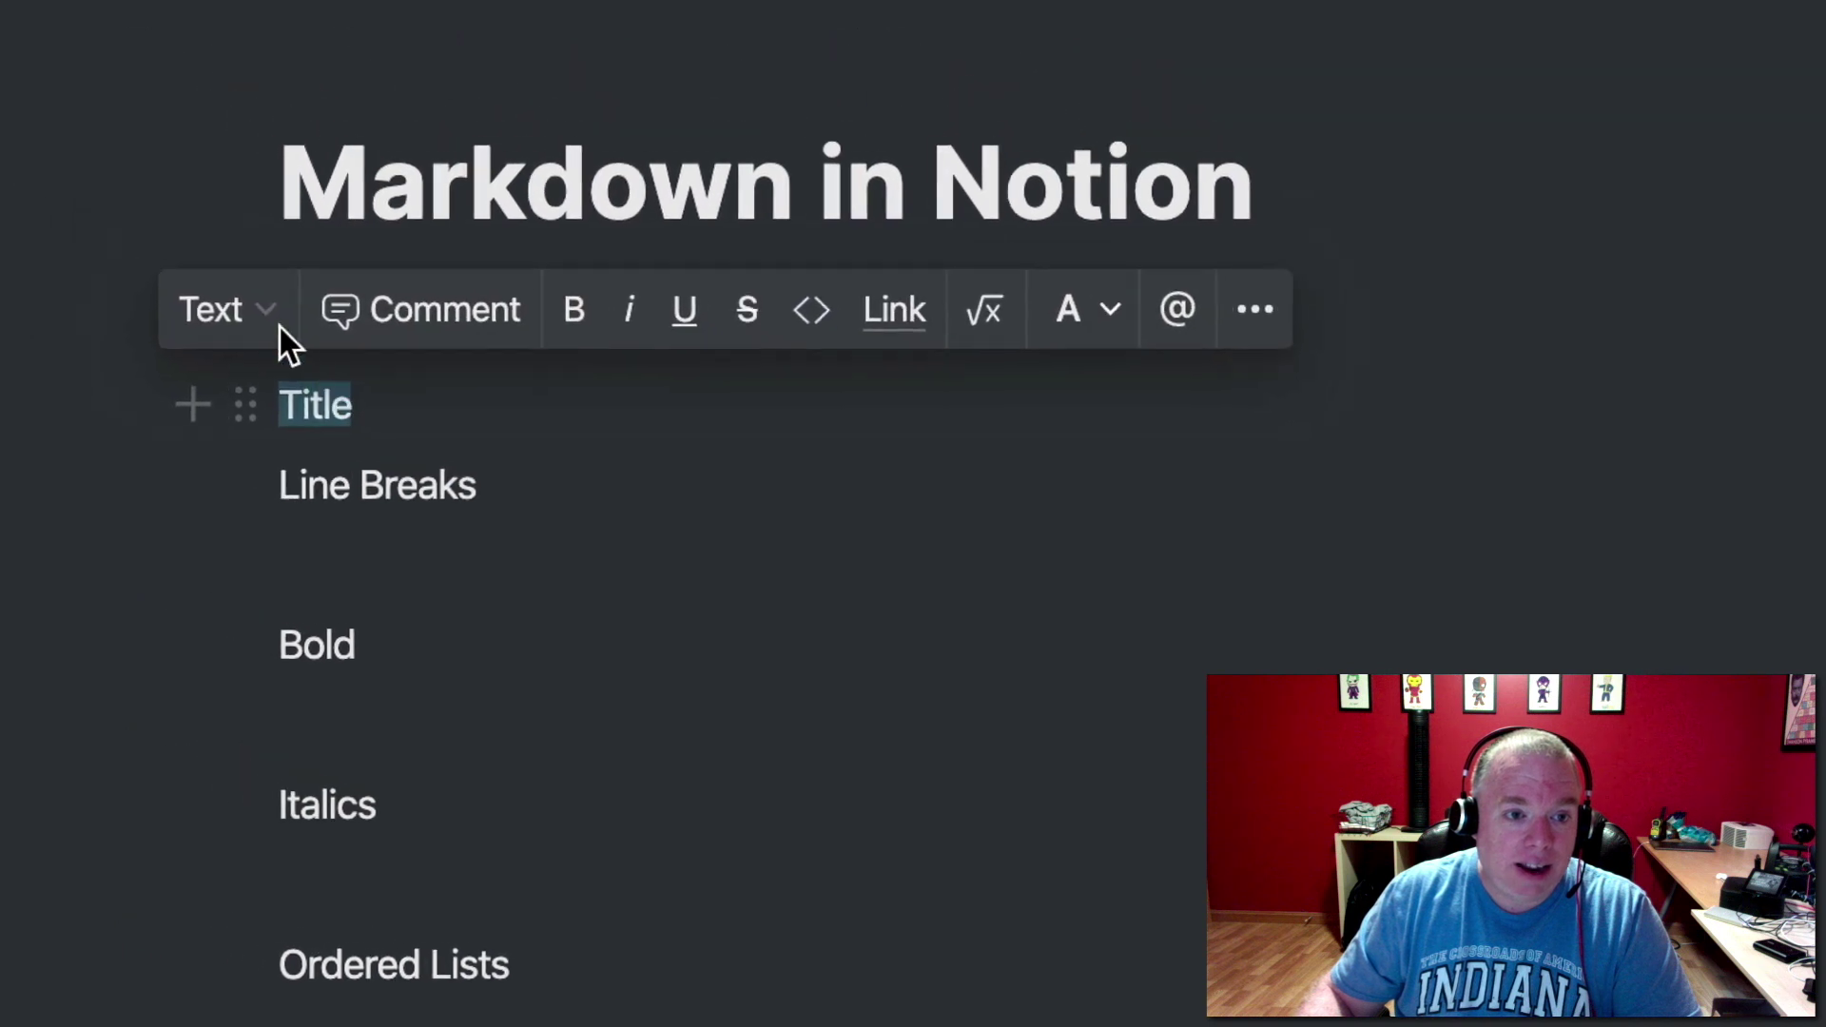
left_click(238, 314)
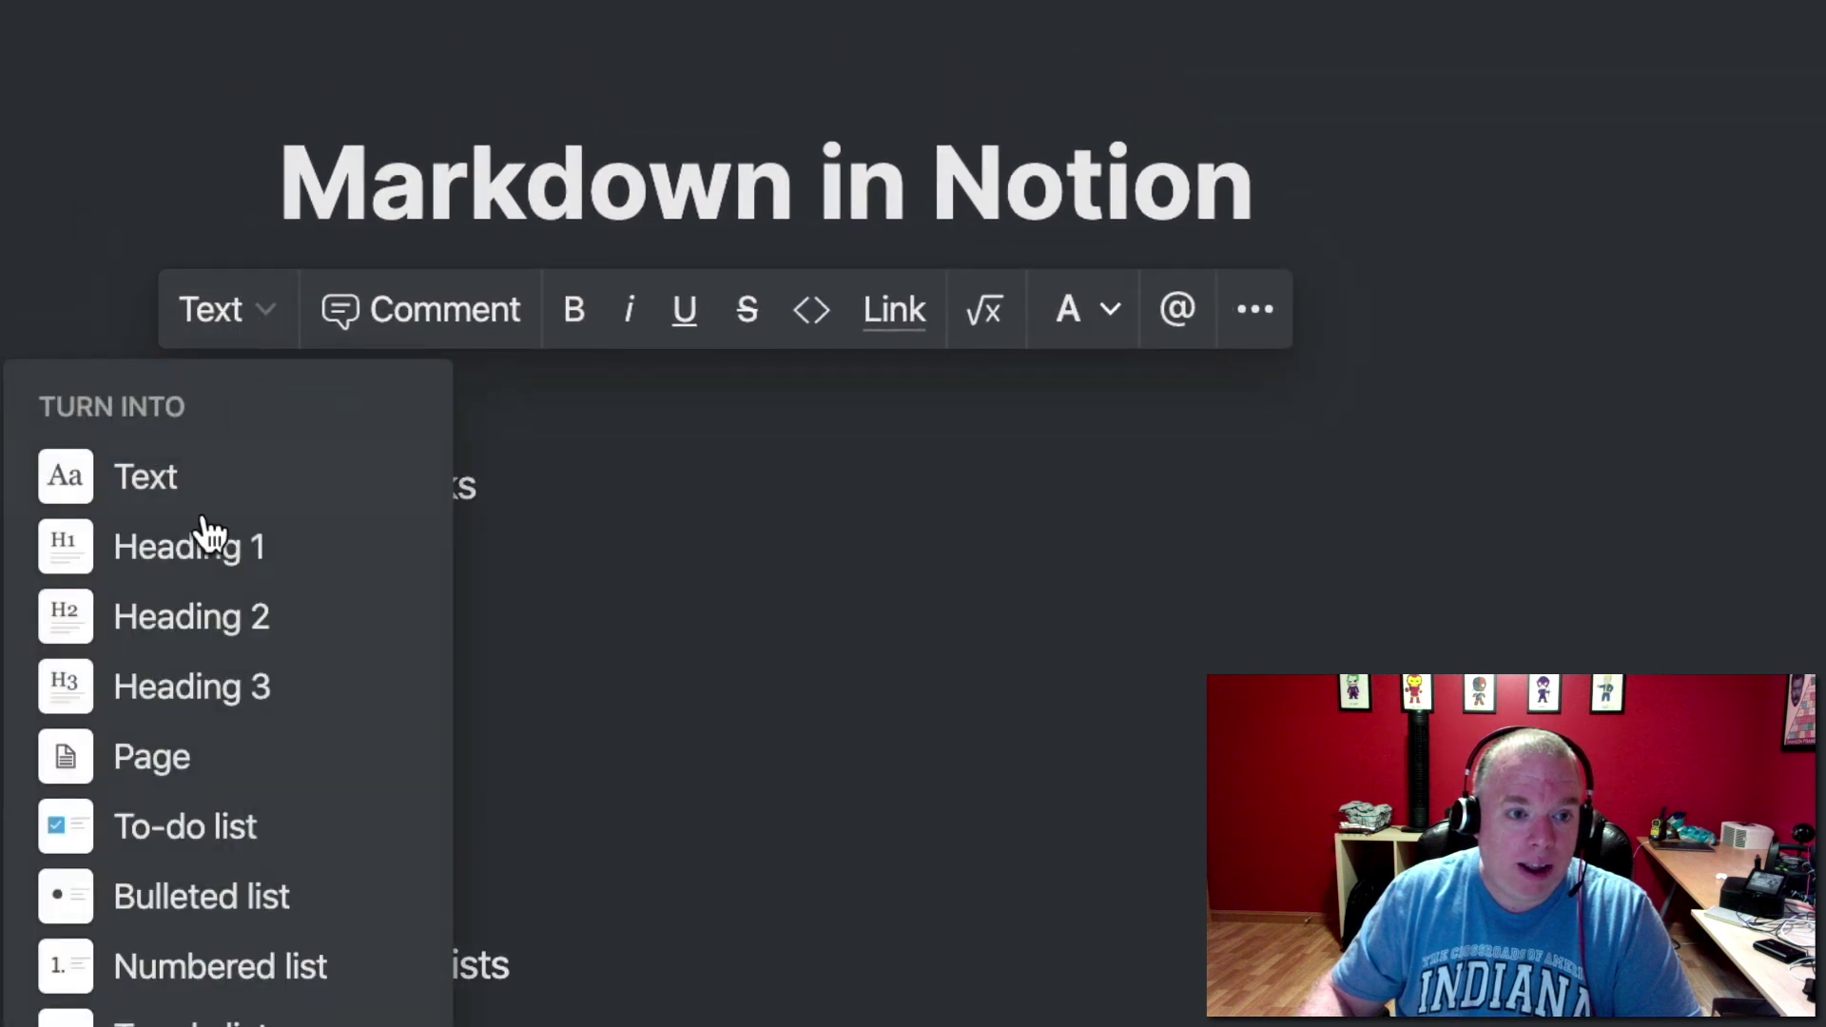
left_click(1369, 490)
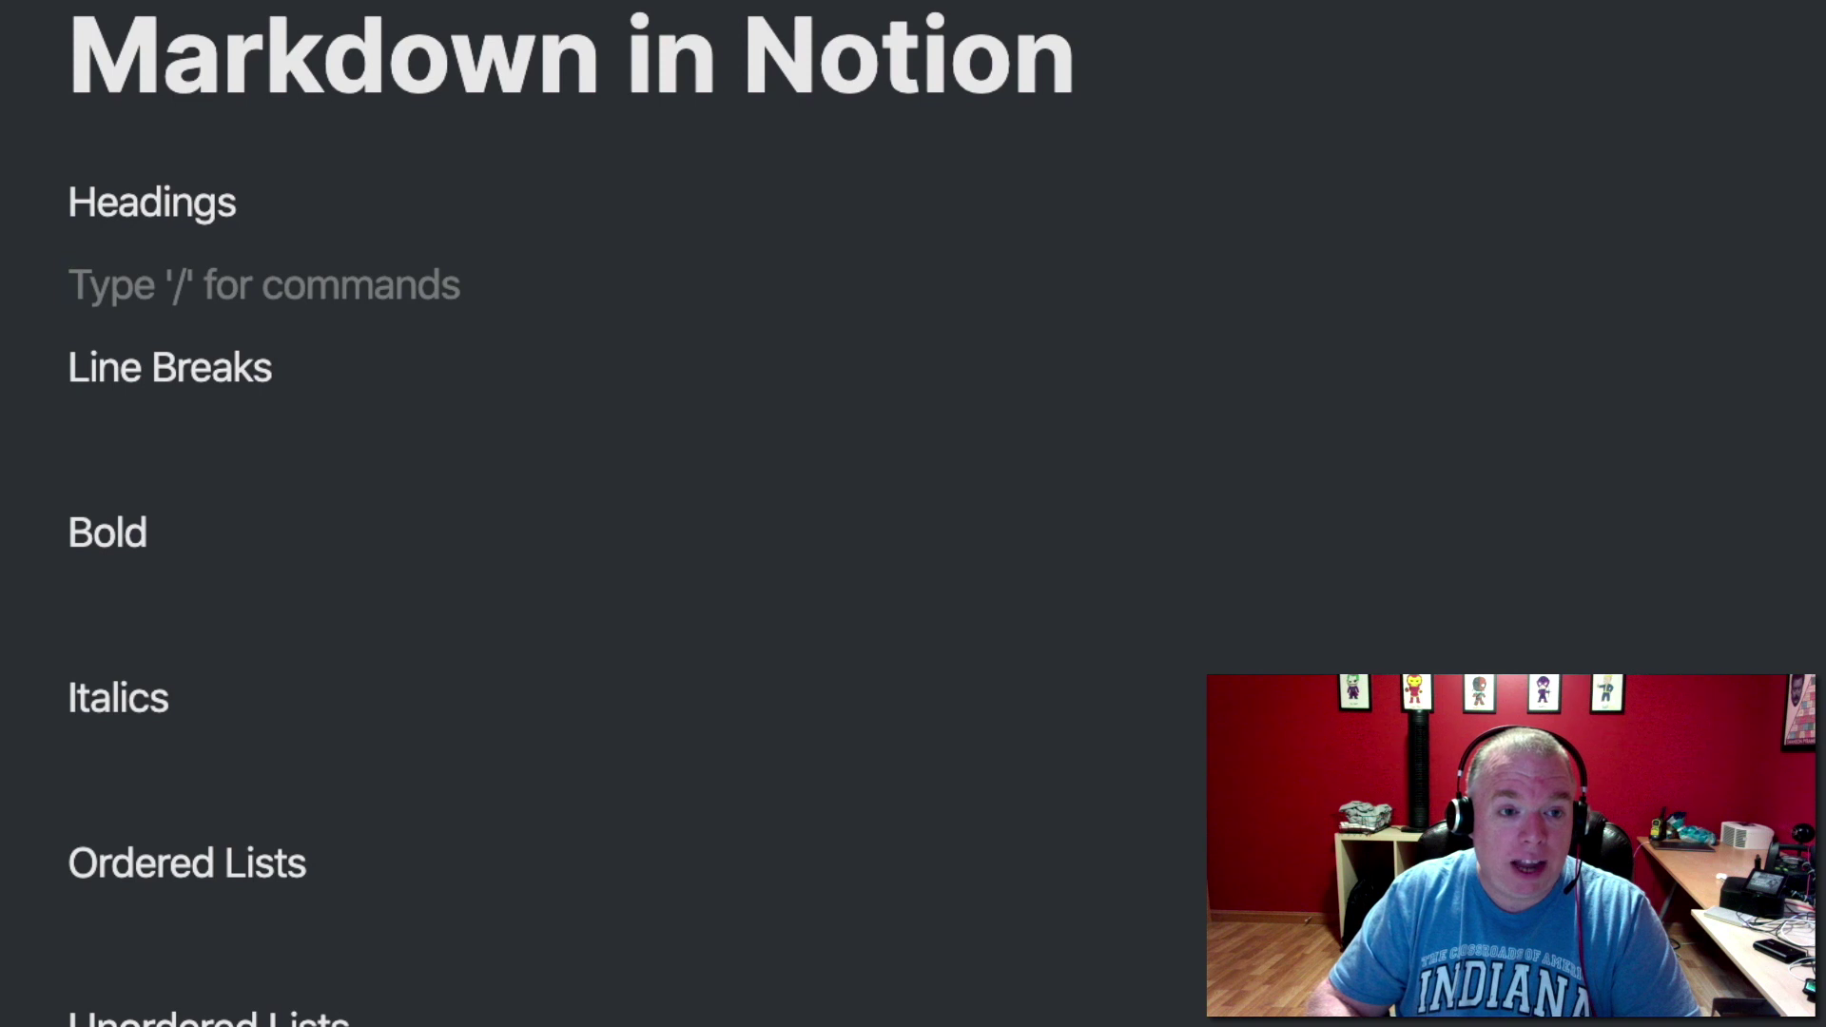
type("#")
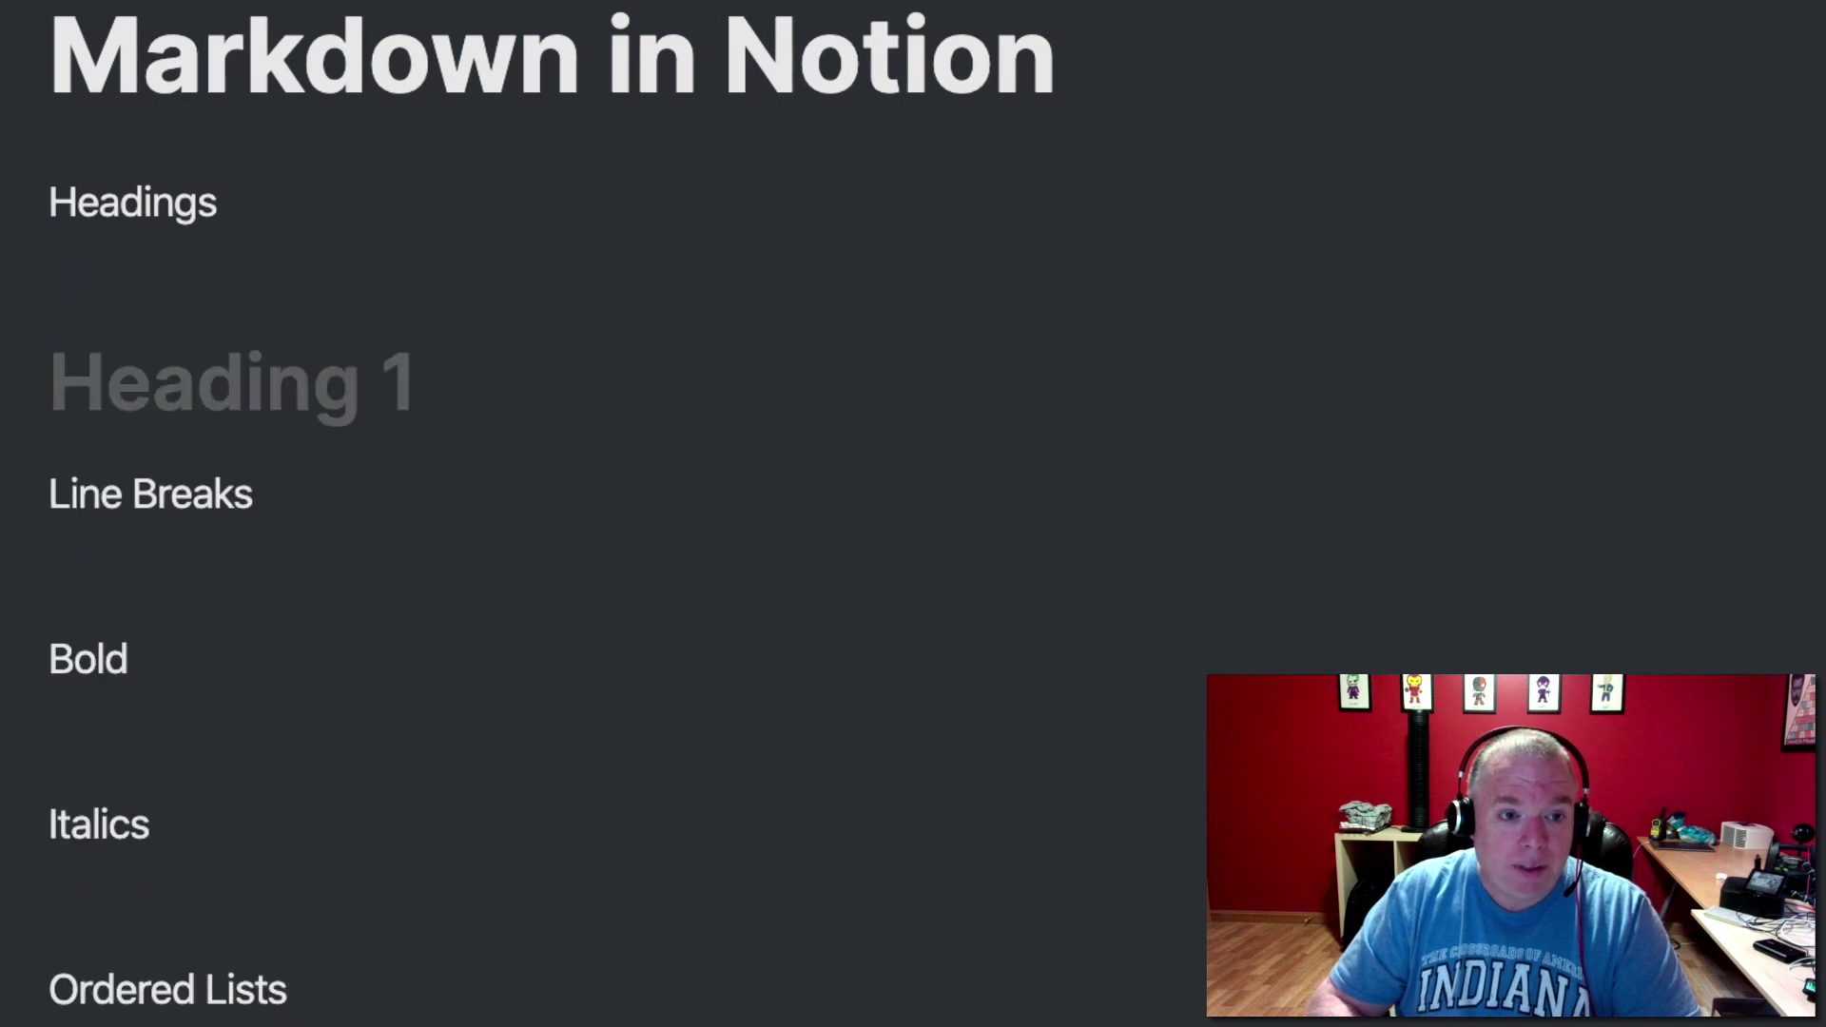
key("BackSpace")
type("##")
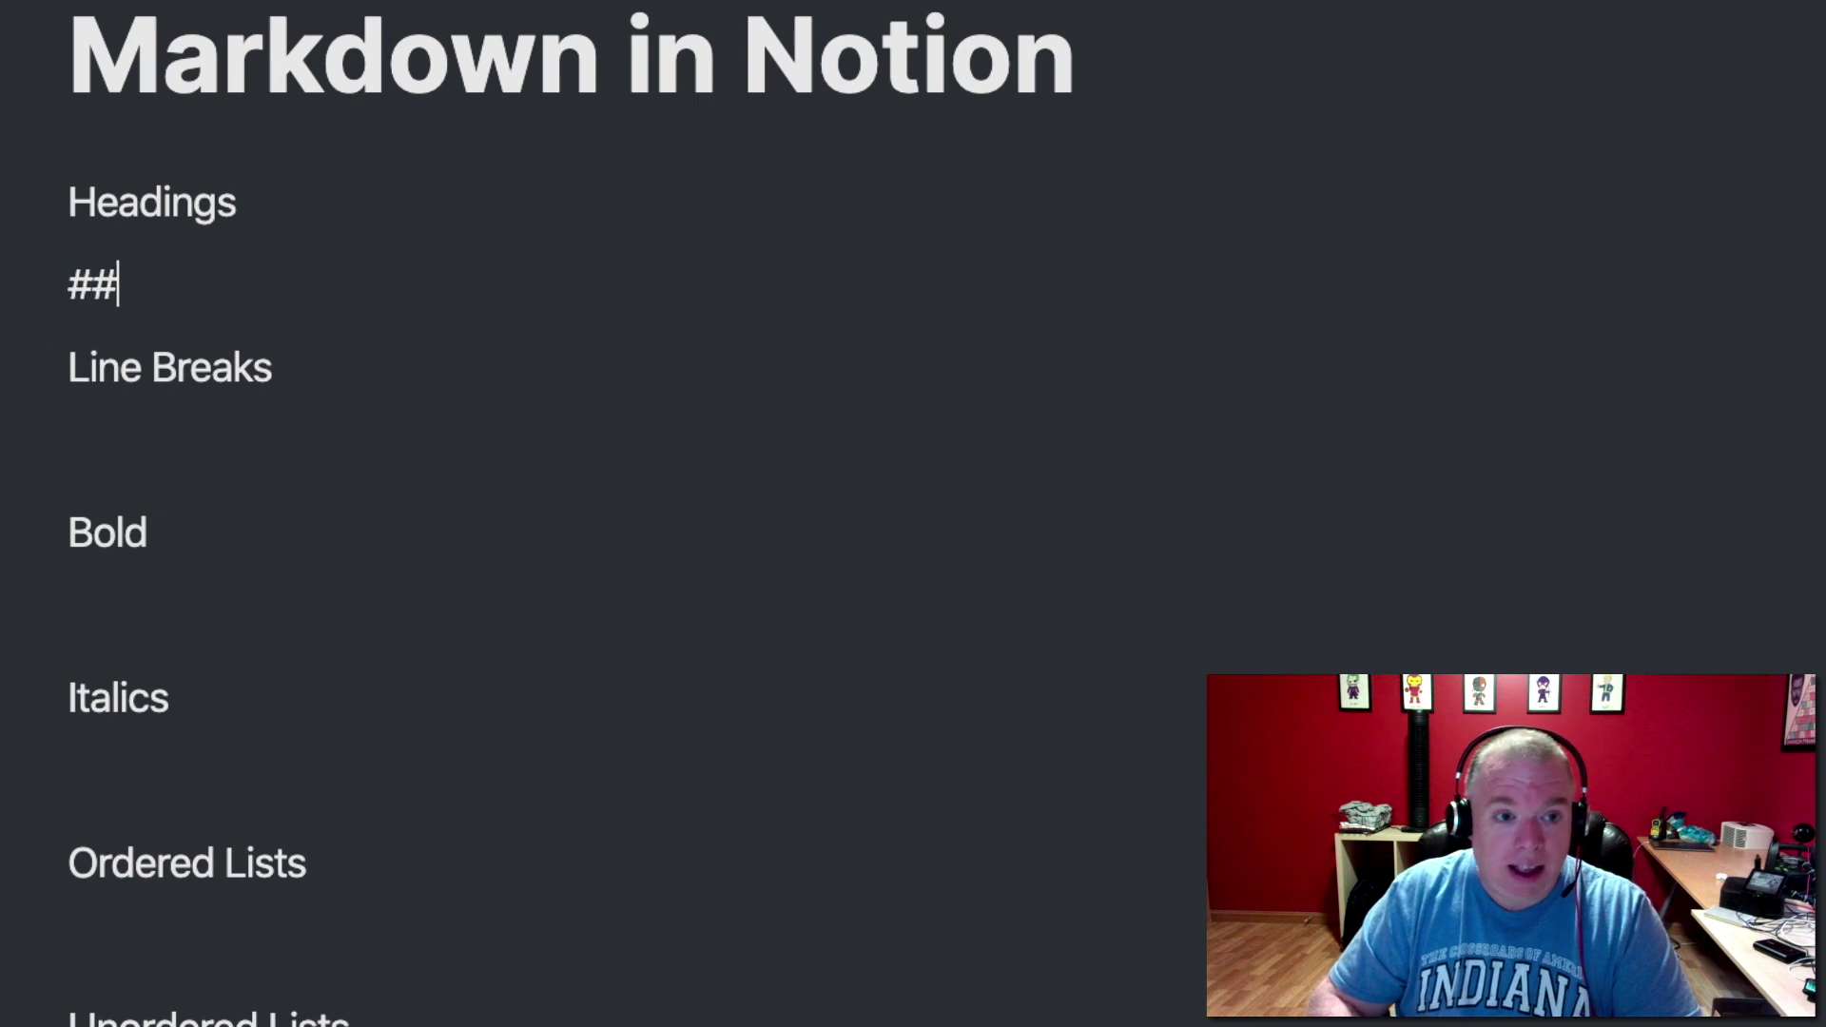
key("space")
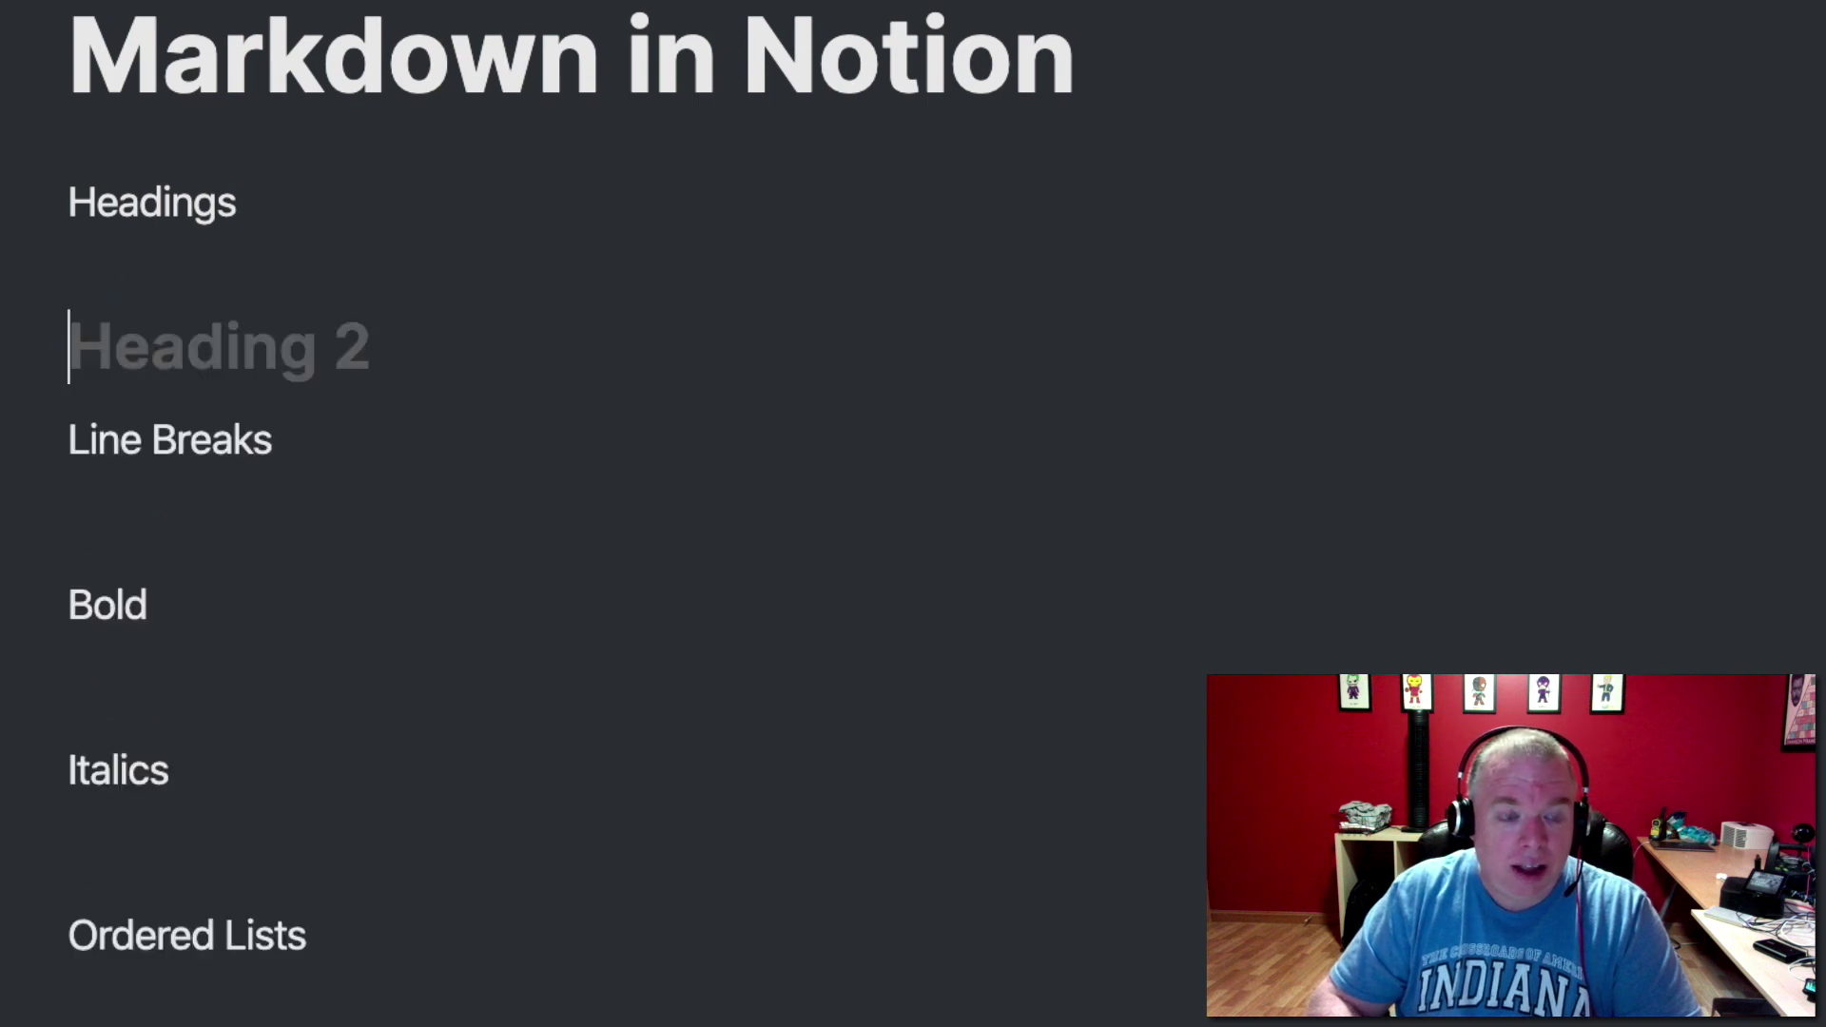
key("BackSpace")
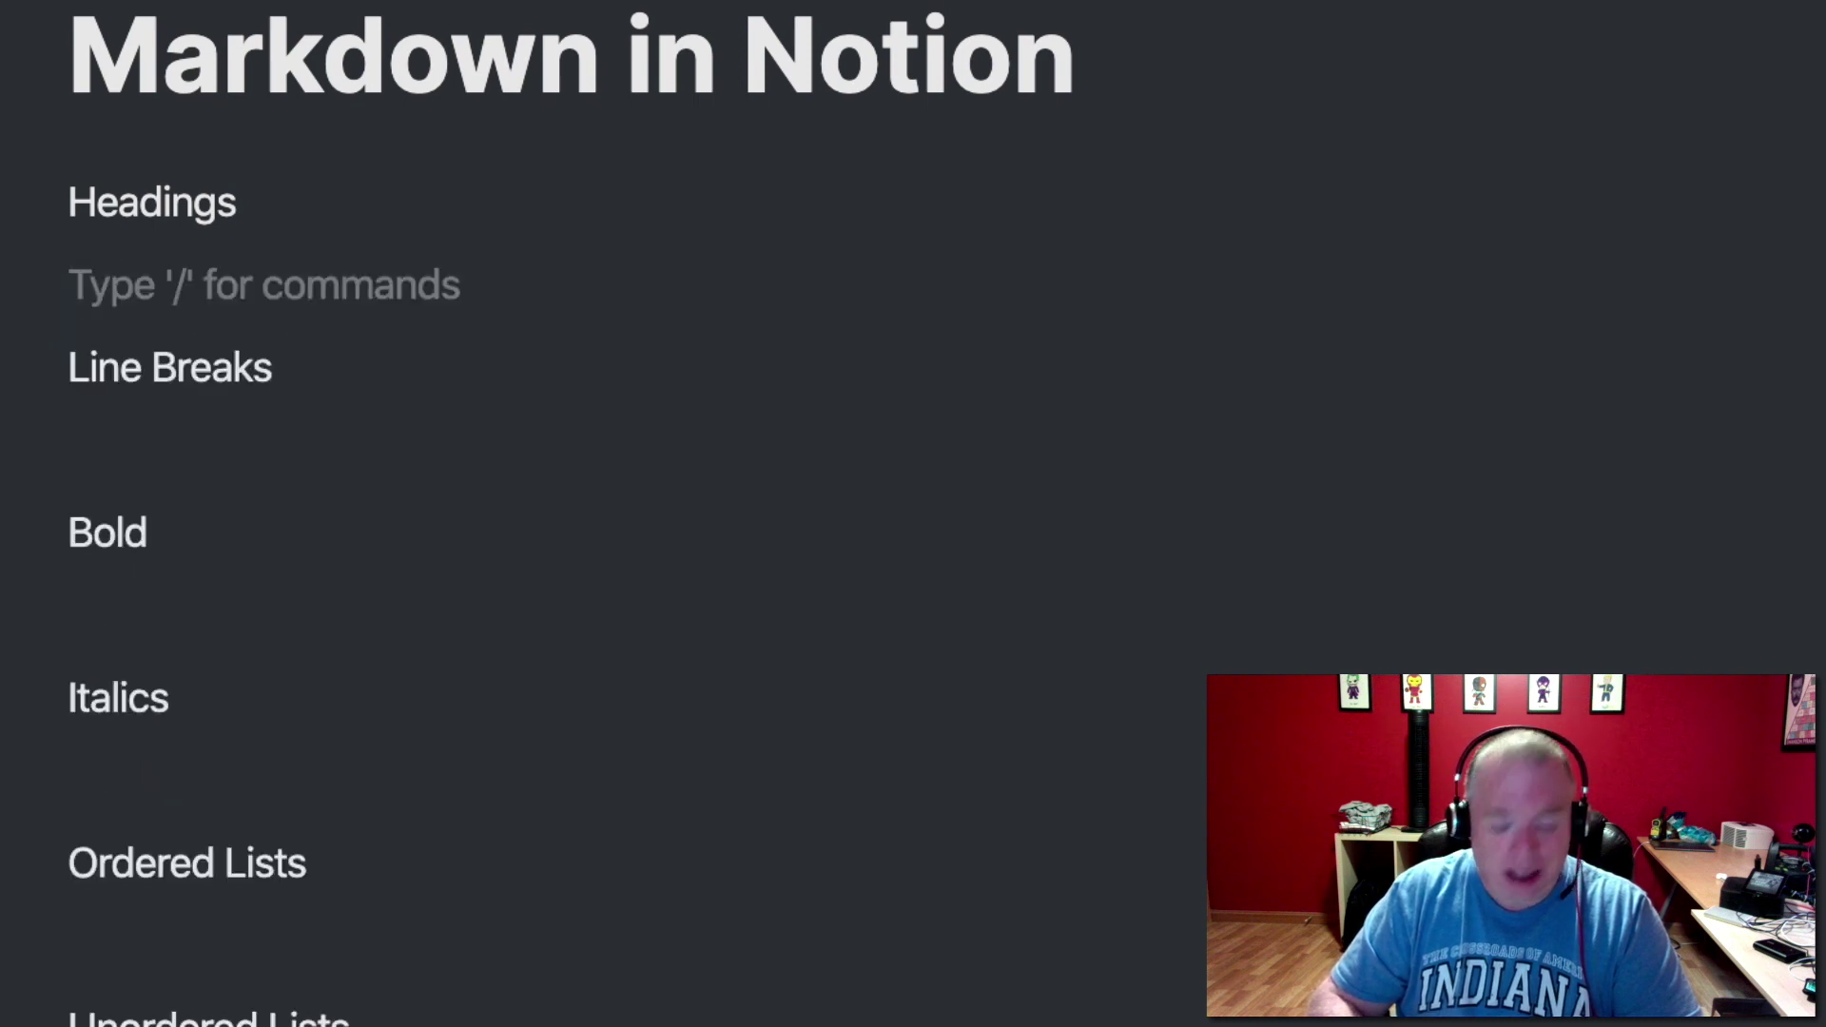
type("###")
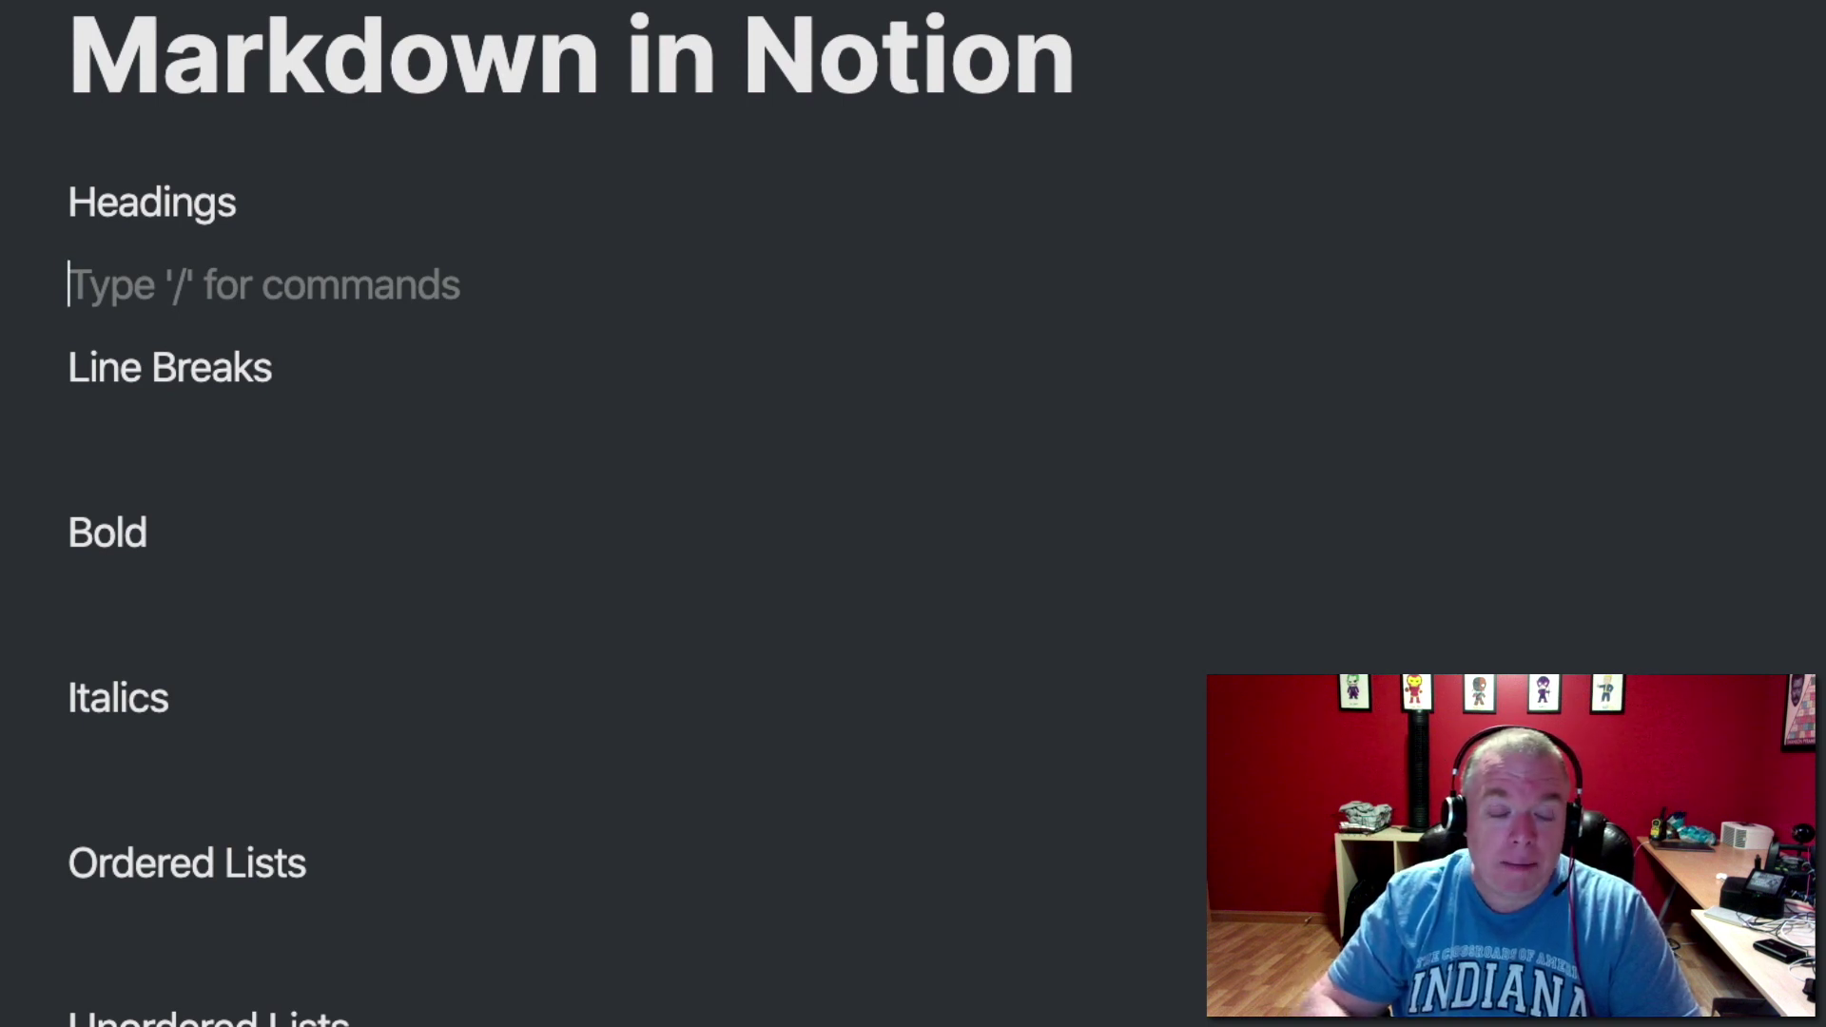
- Type the top-level heading 'Main Heading' and start a new block
type("# He")
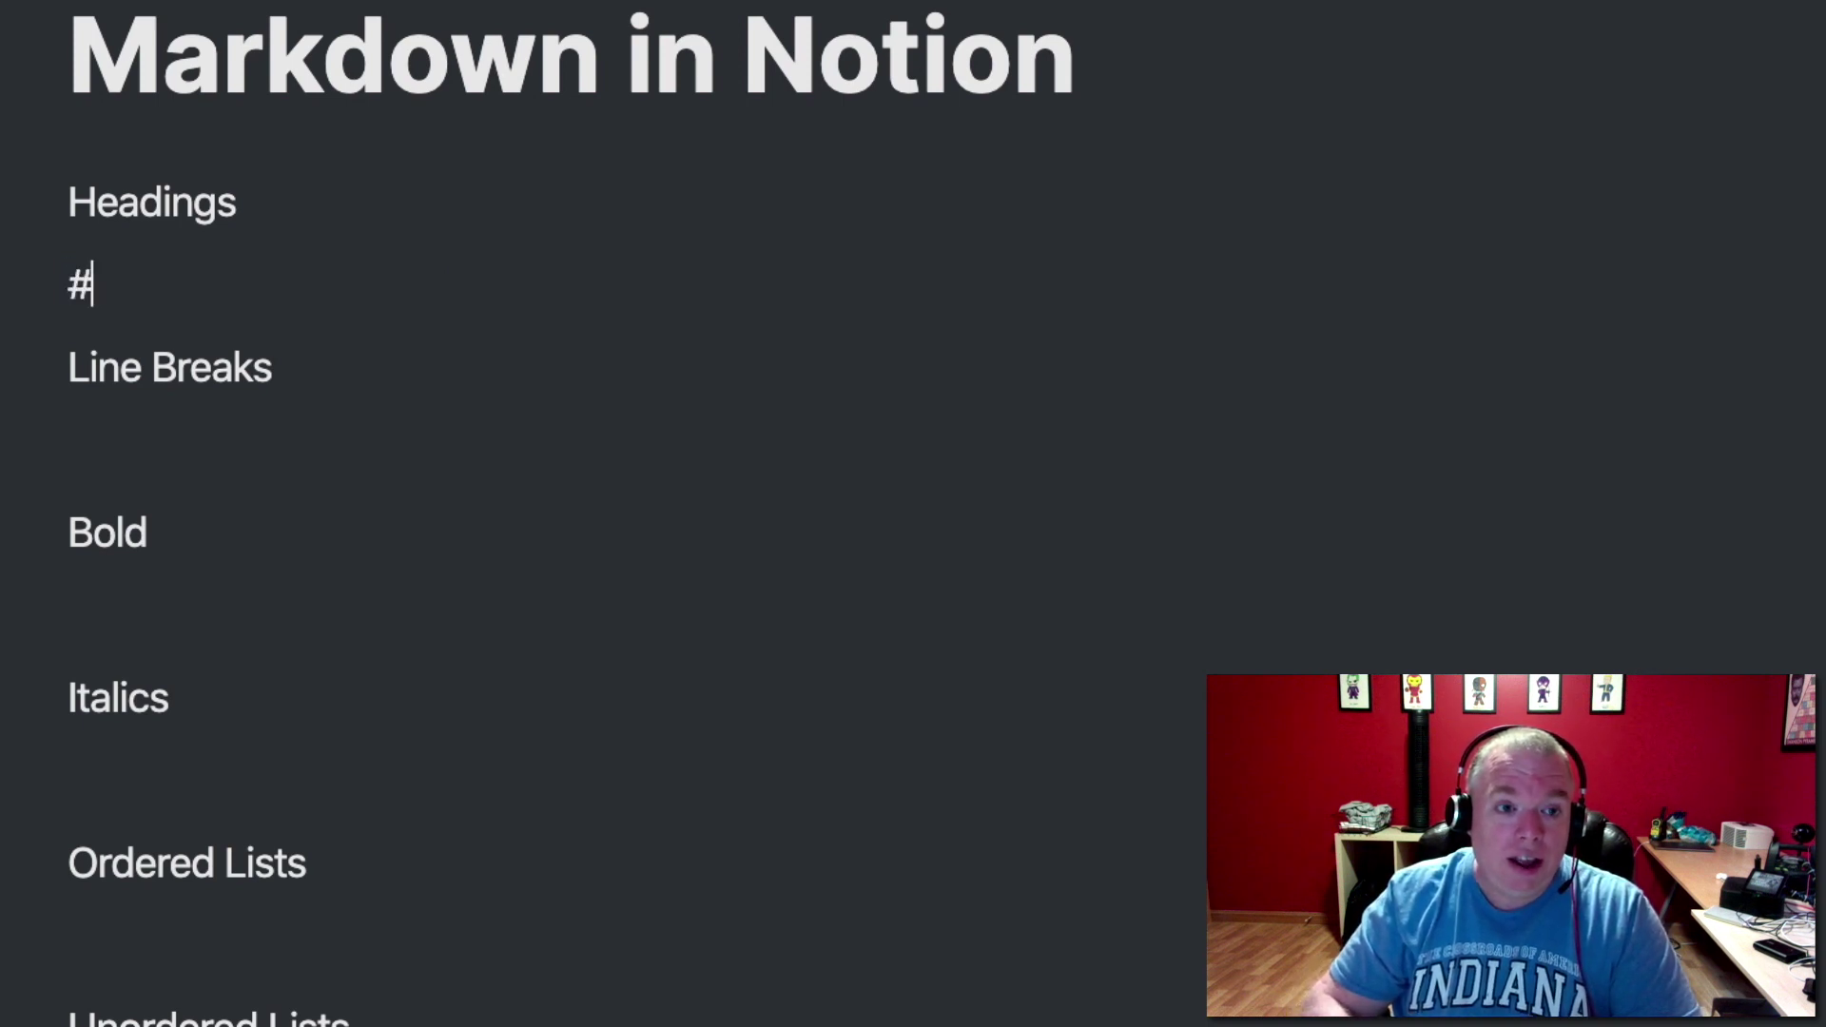
key("BackSpace")
key("BackSpace")
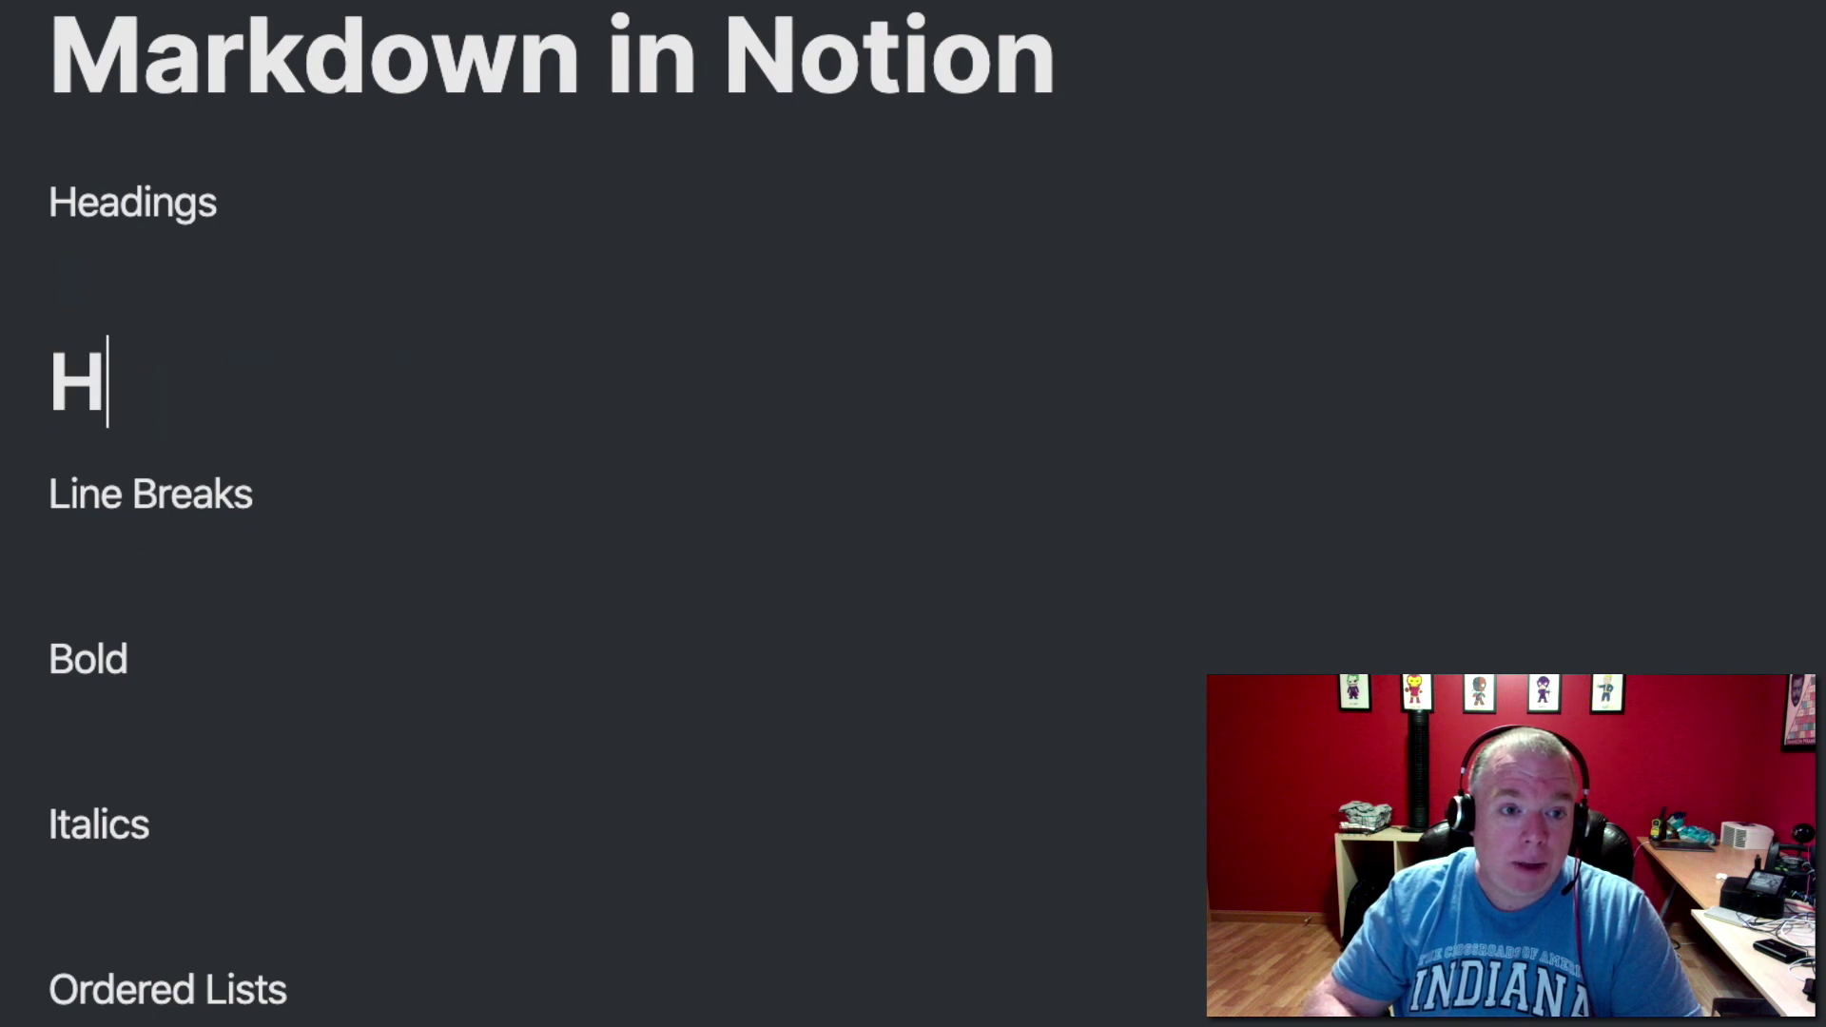
type("Maing")
key("BackSpace")
type("H")
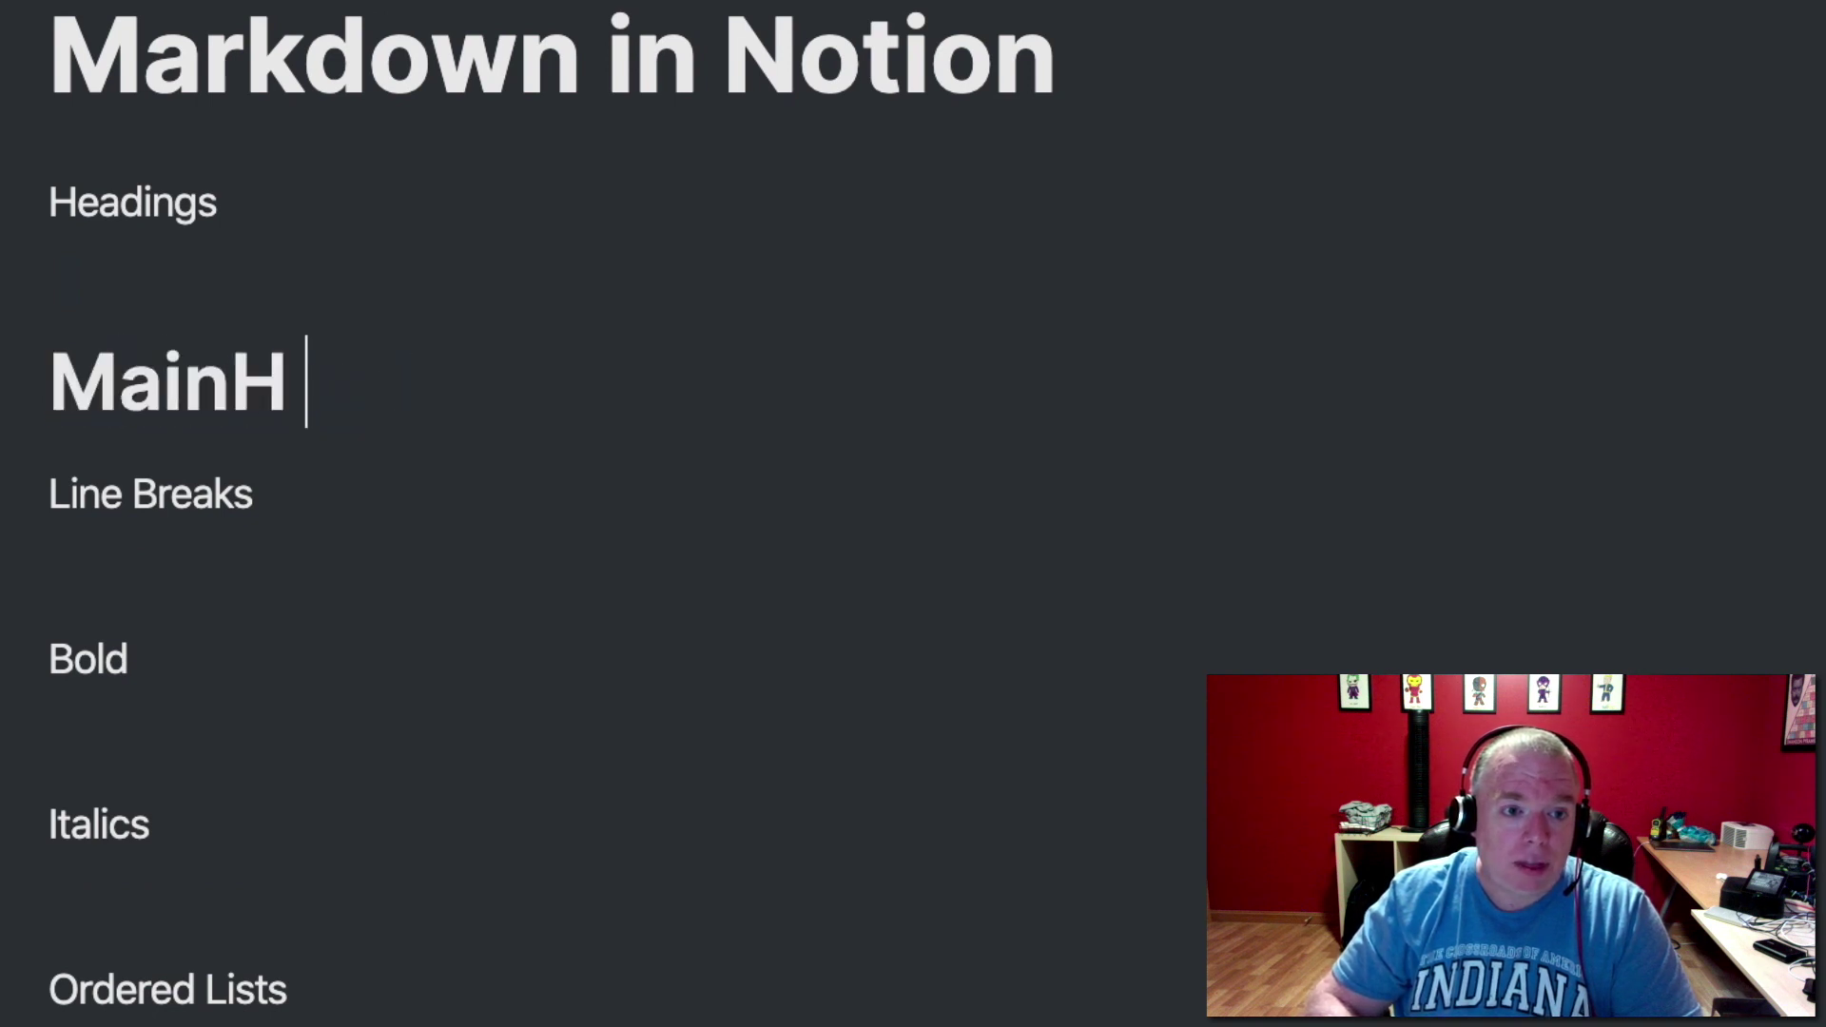
key("BackSpace")
type("Heading")
key("Return")
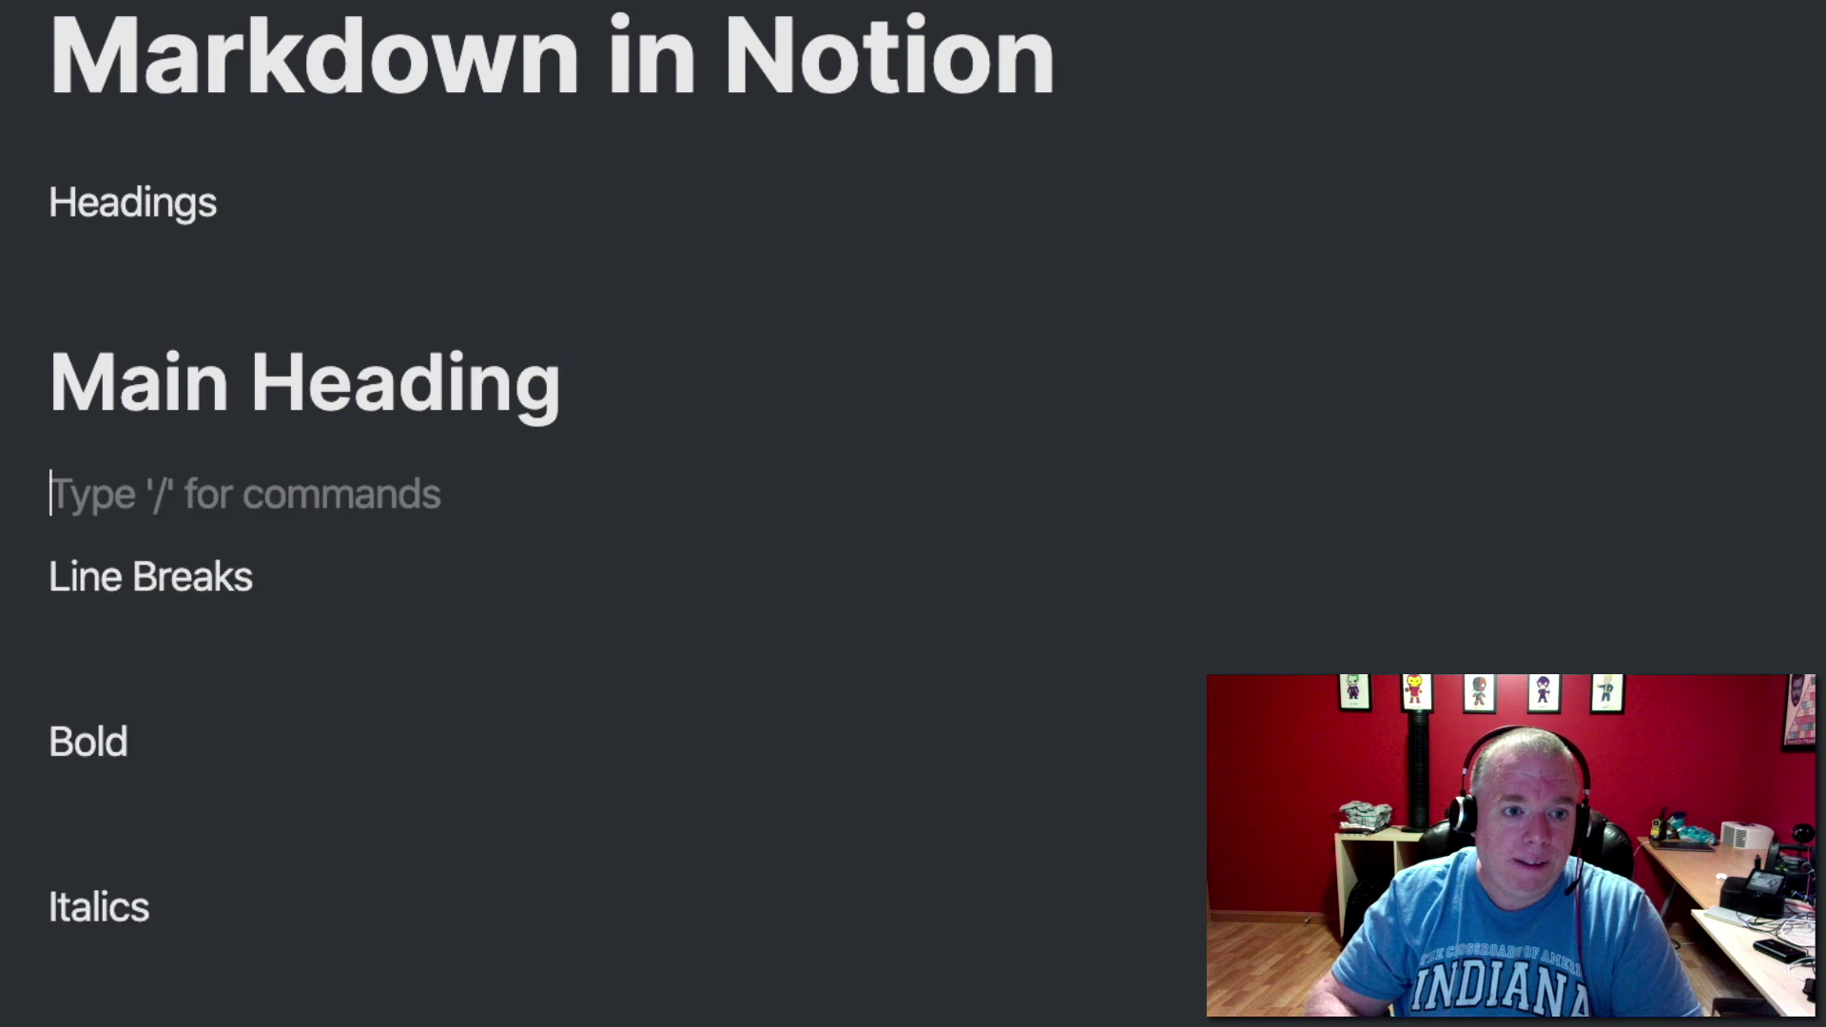
- Add 'Sub-Heading 1' and 'Sub-heading 2' with '##', then 'Heading 3' with '###'
type("##")
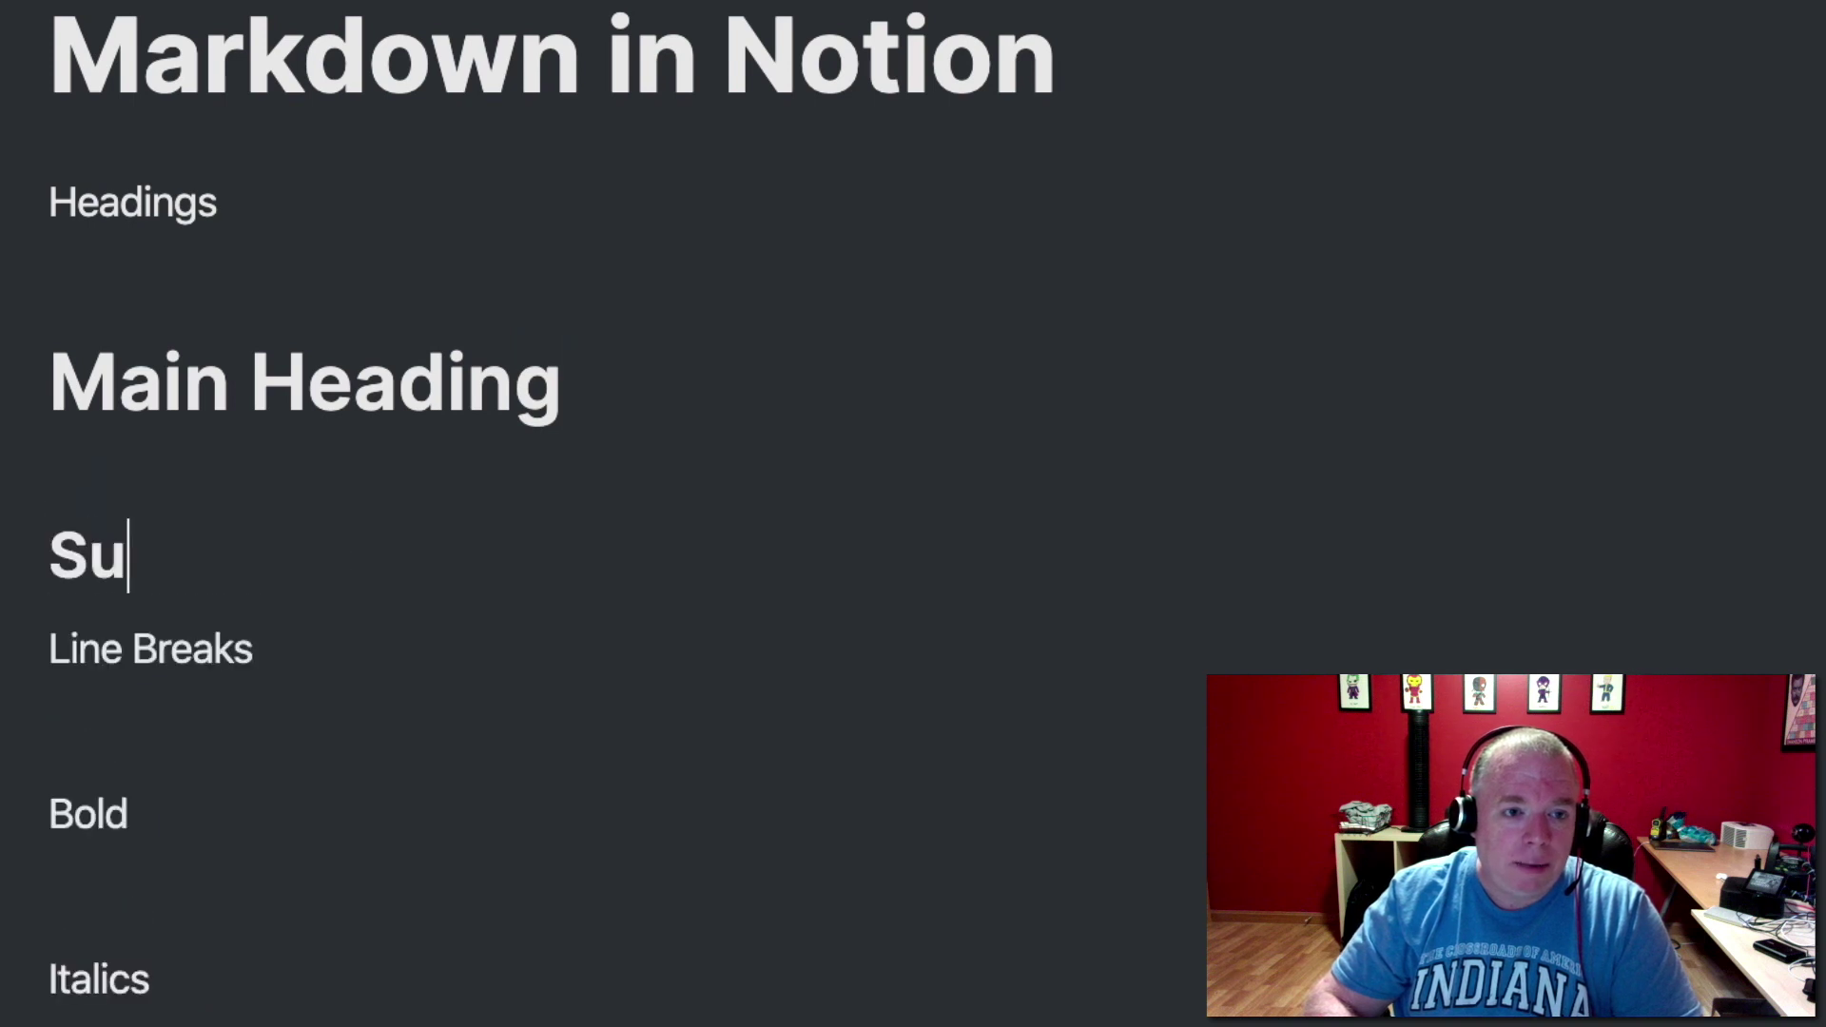
type("b-Heading 1")
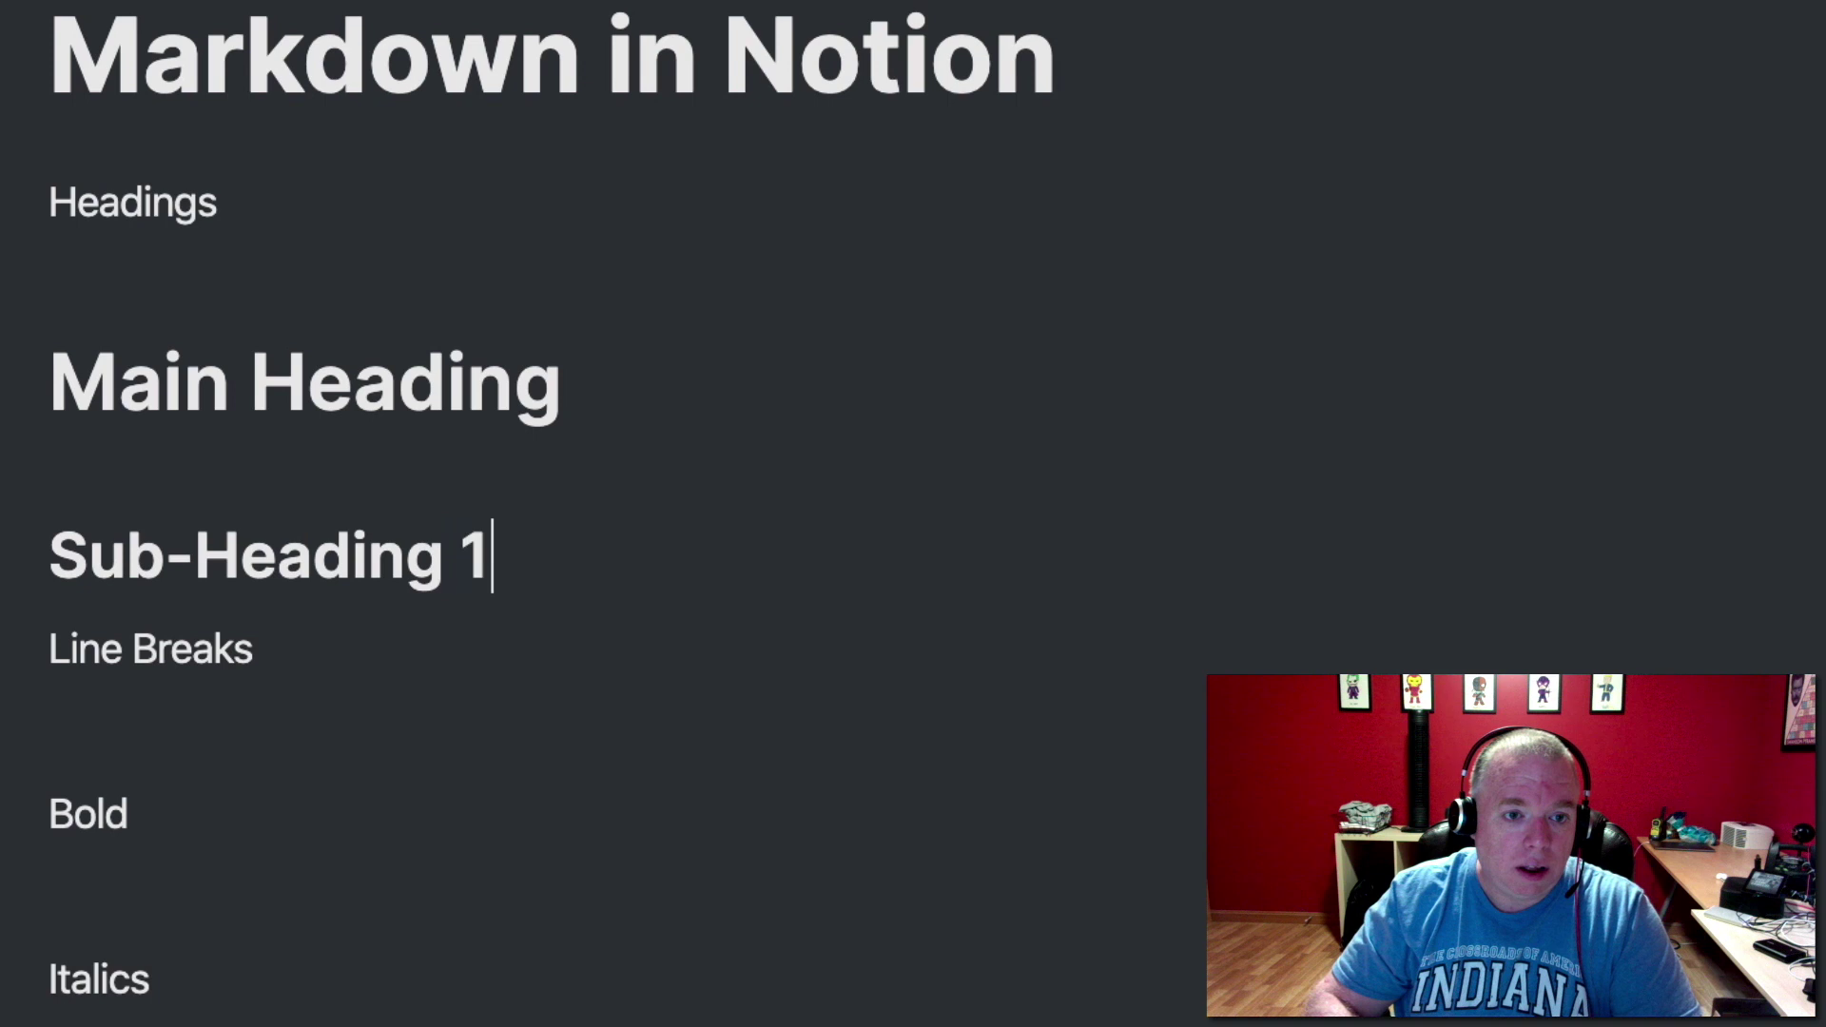
key("Return")
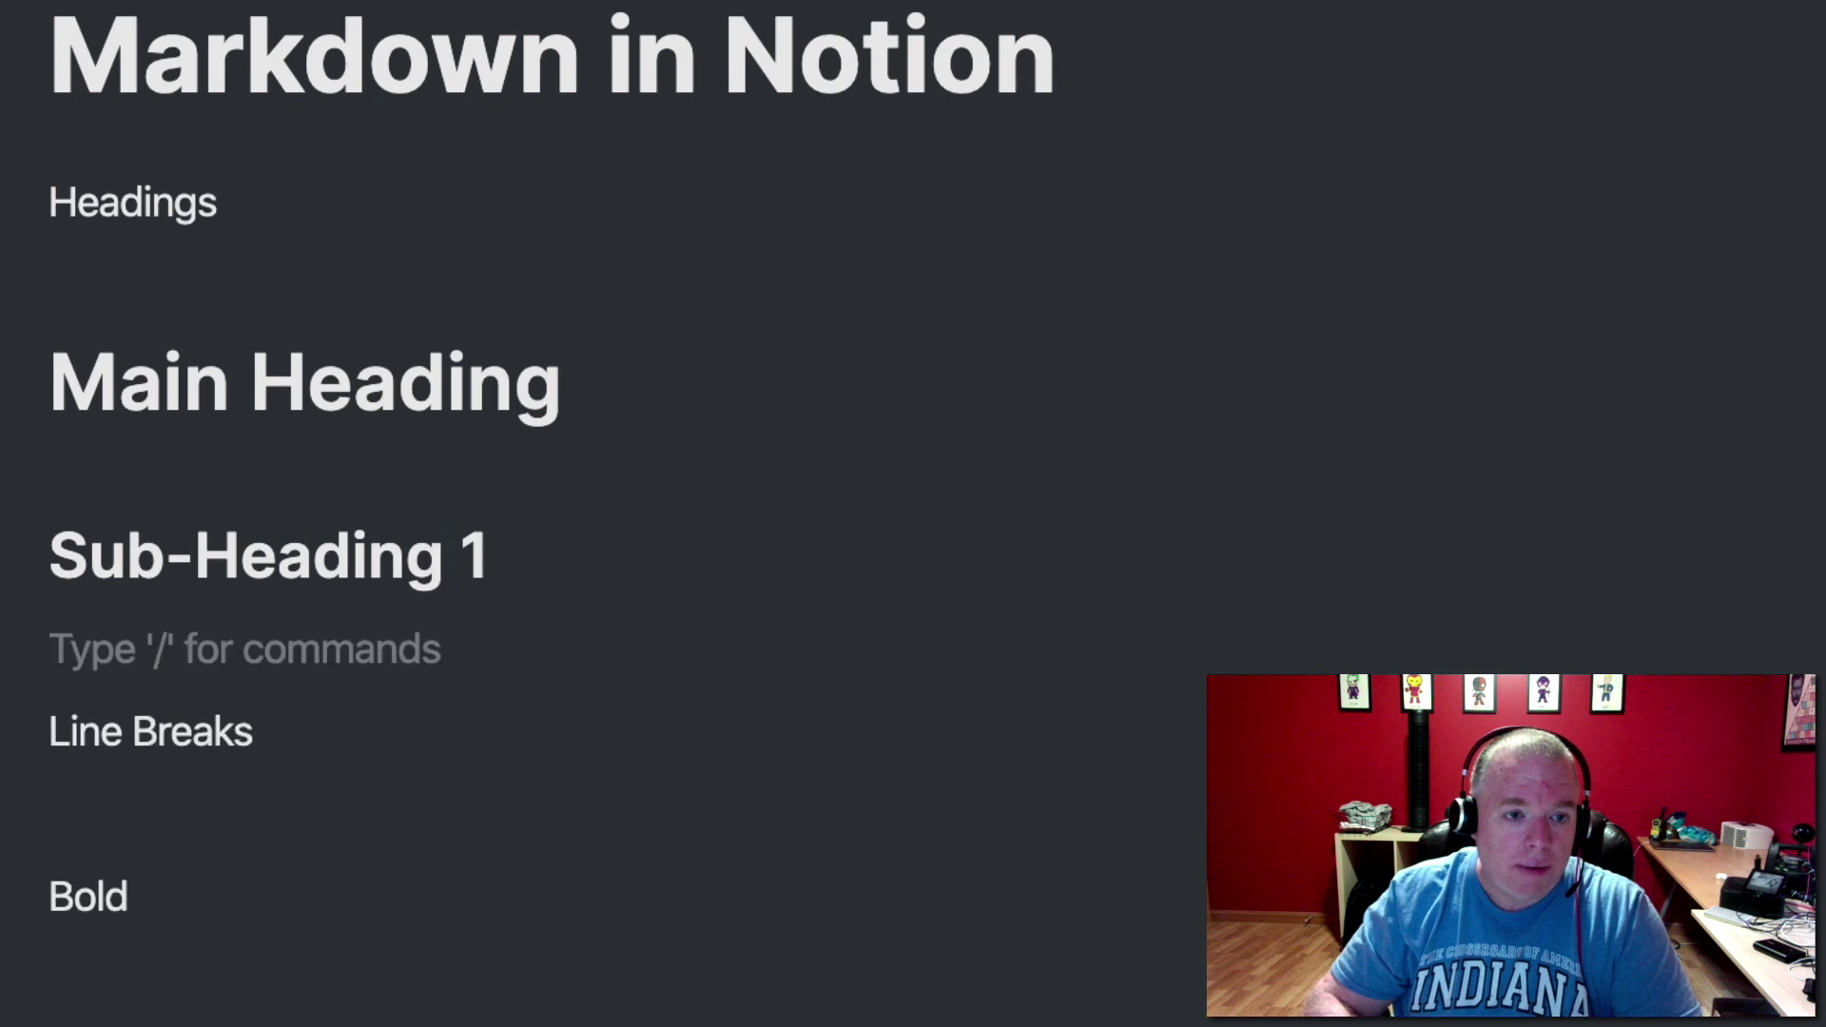
type("@@")
key("BackSpace")
key("BackSpace")
type("## ")
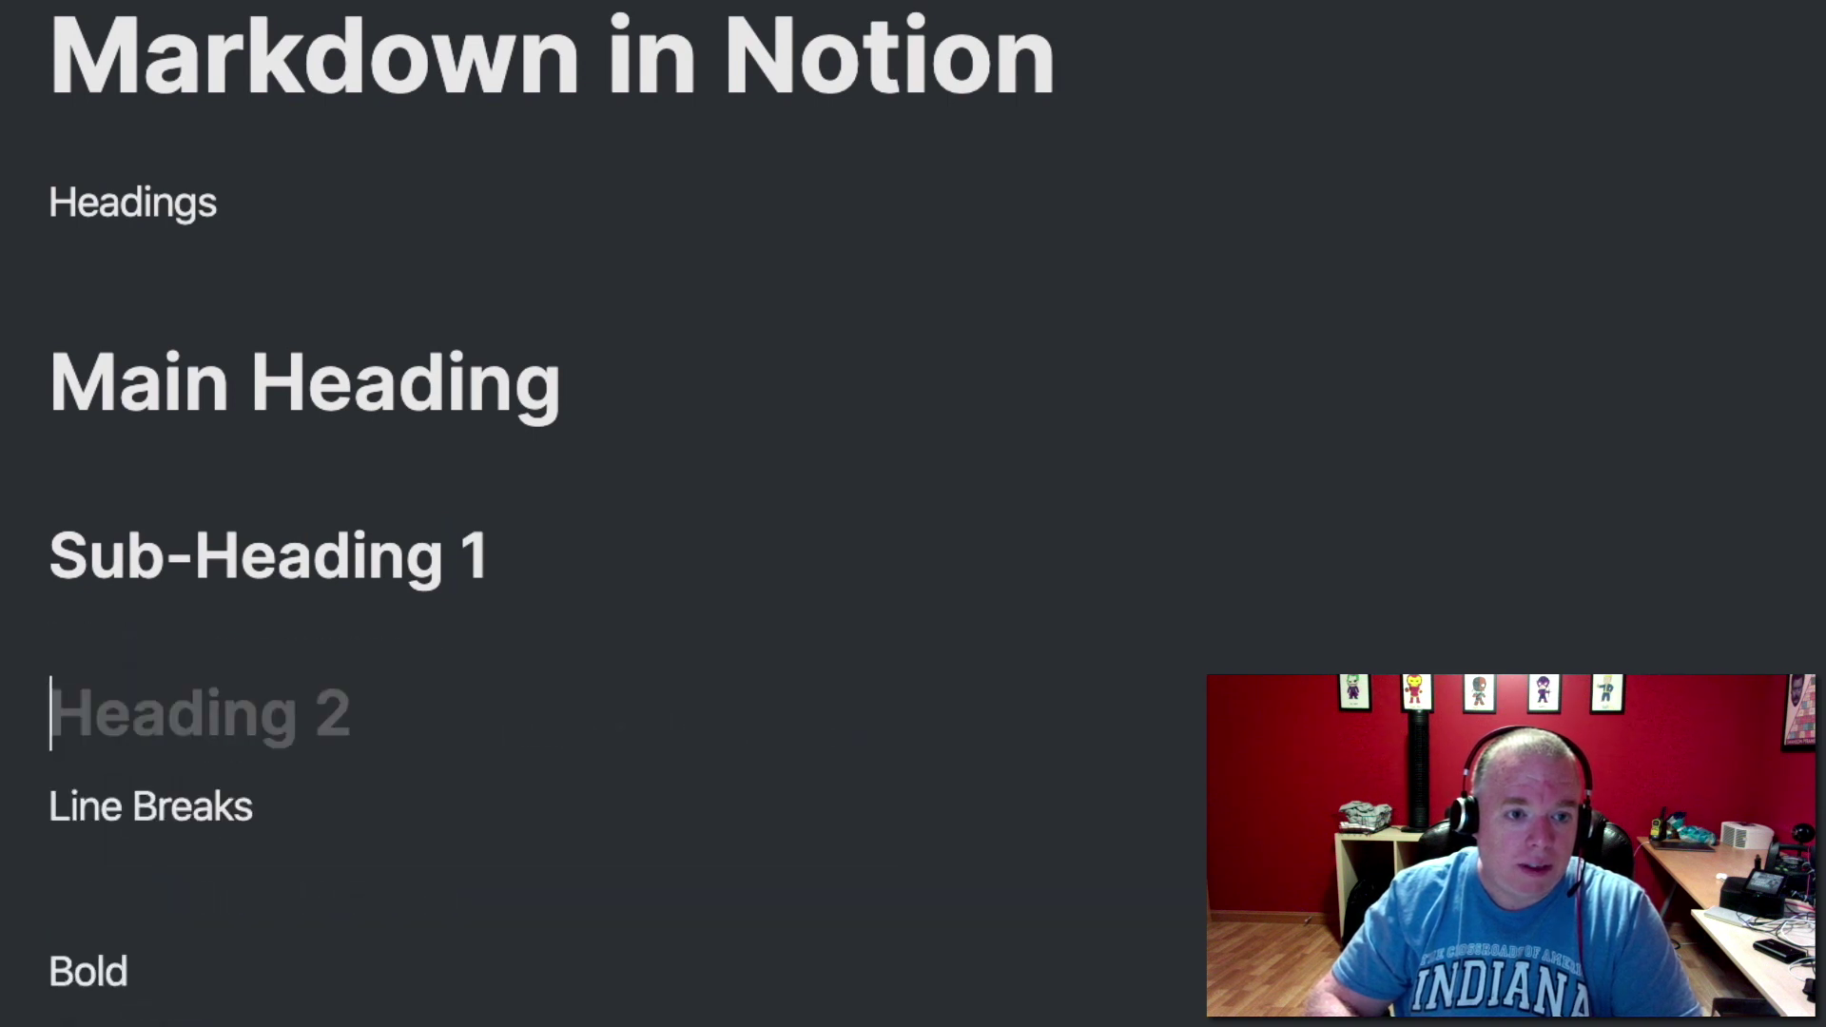
type("Sub-h")
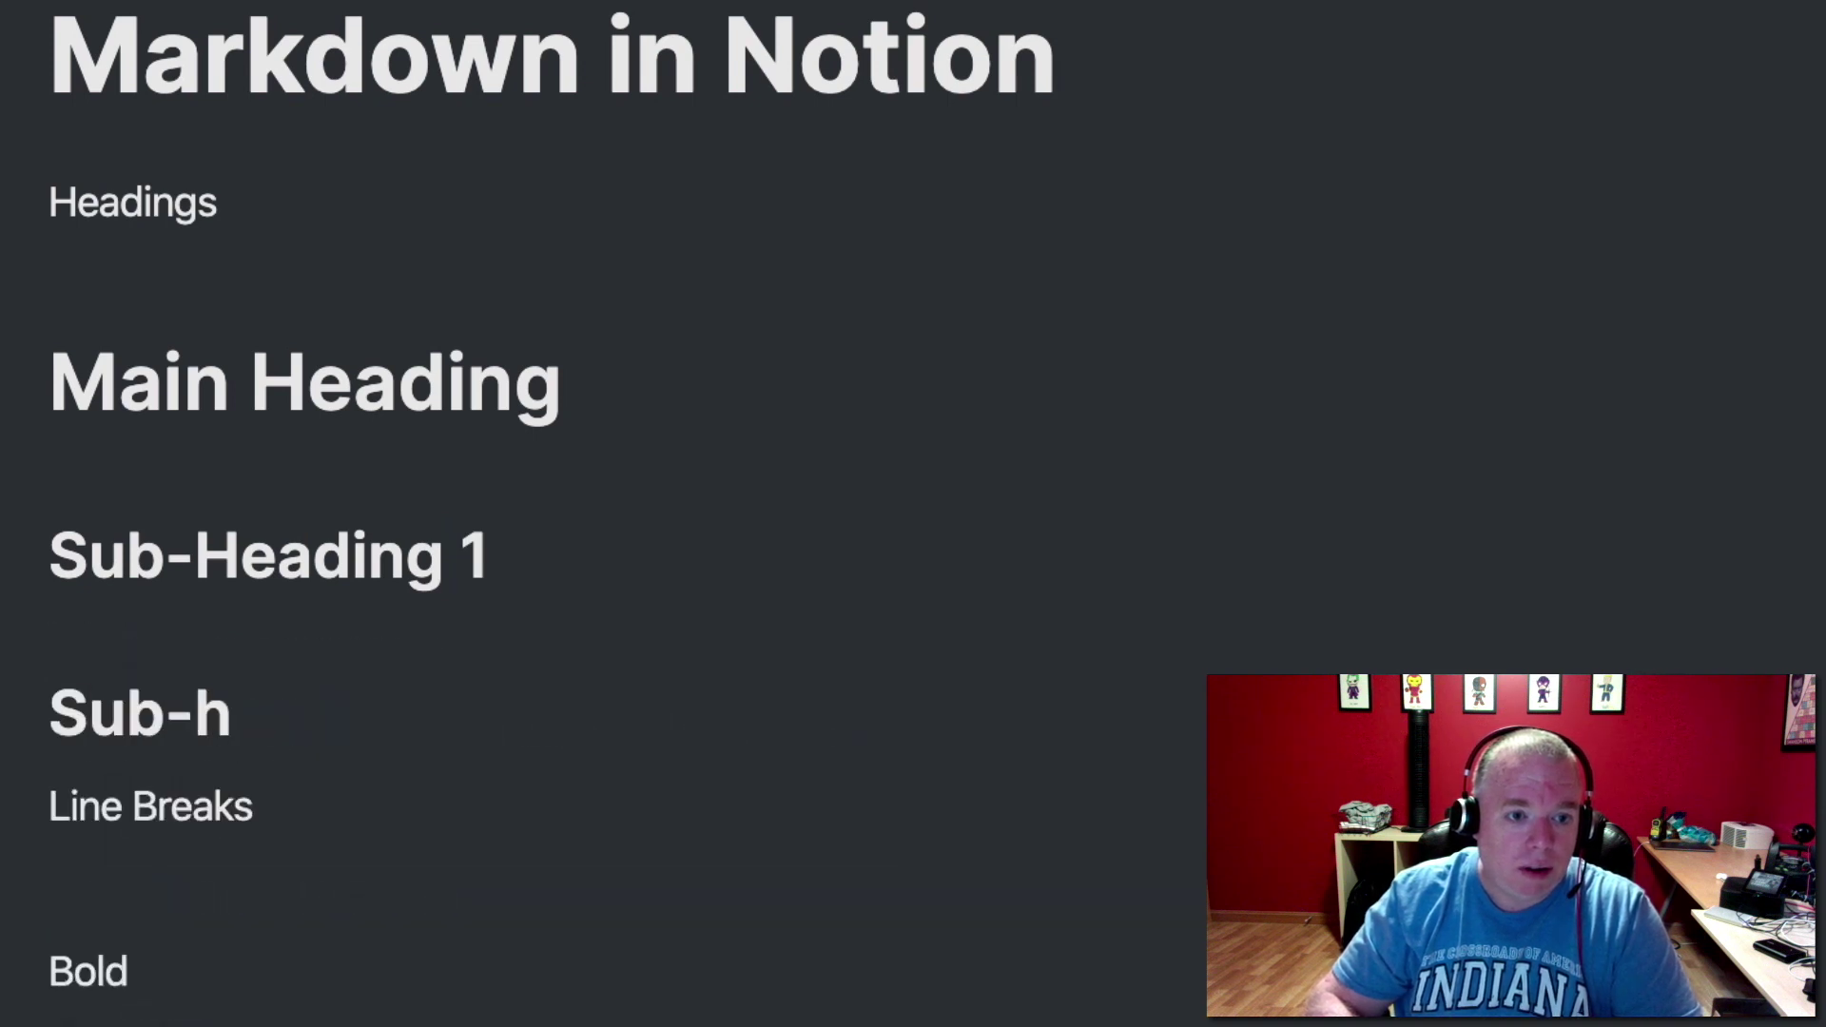
type("eading 2")
key("Return")
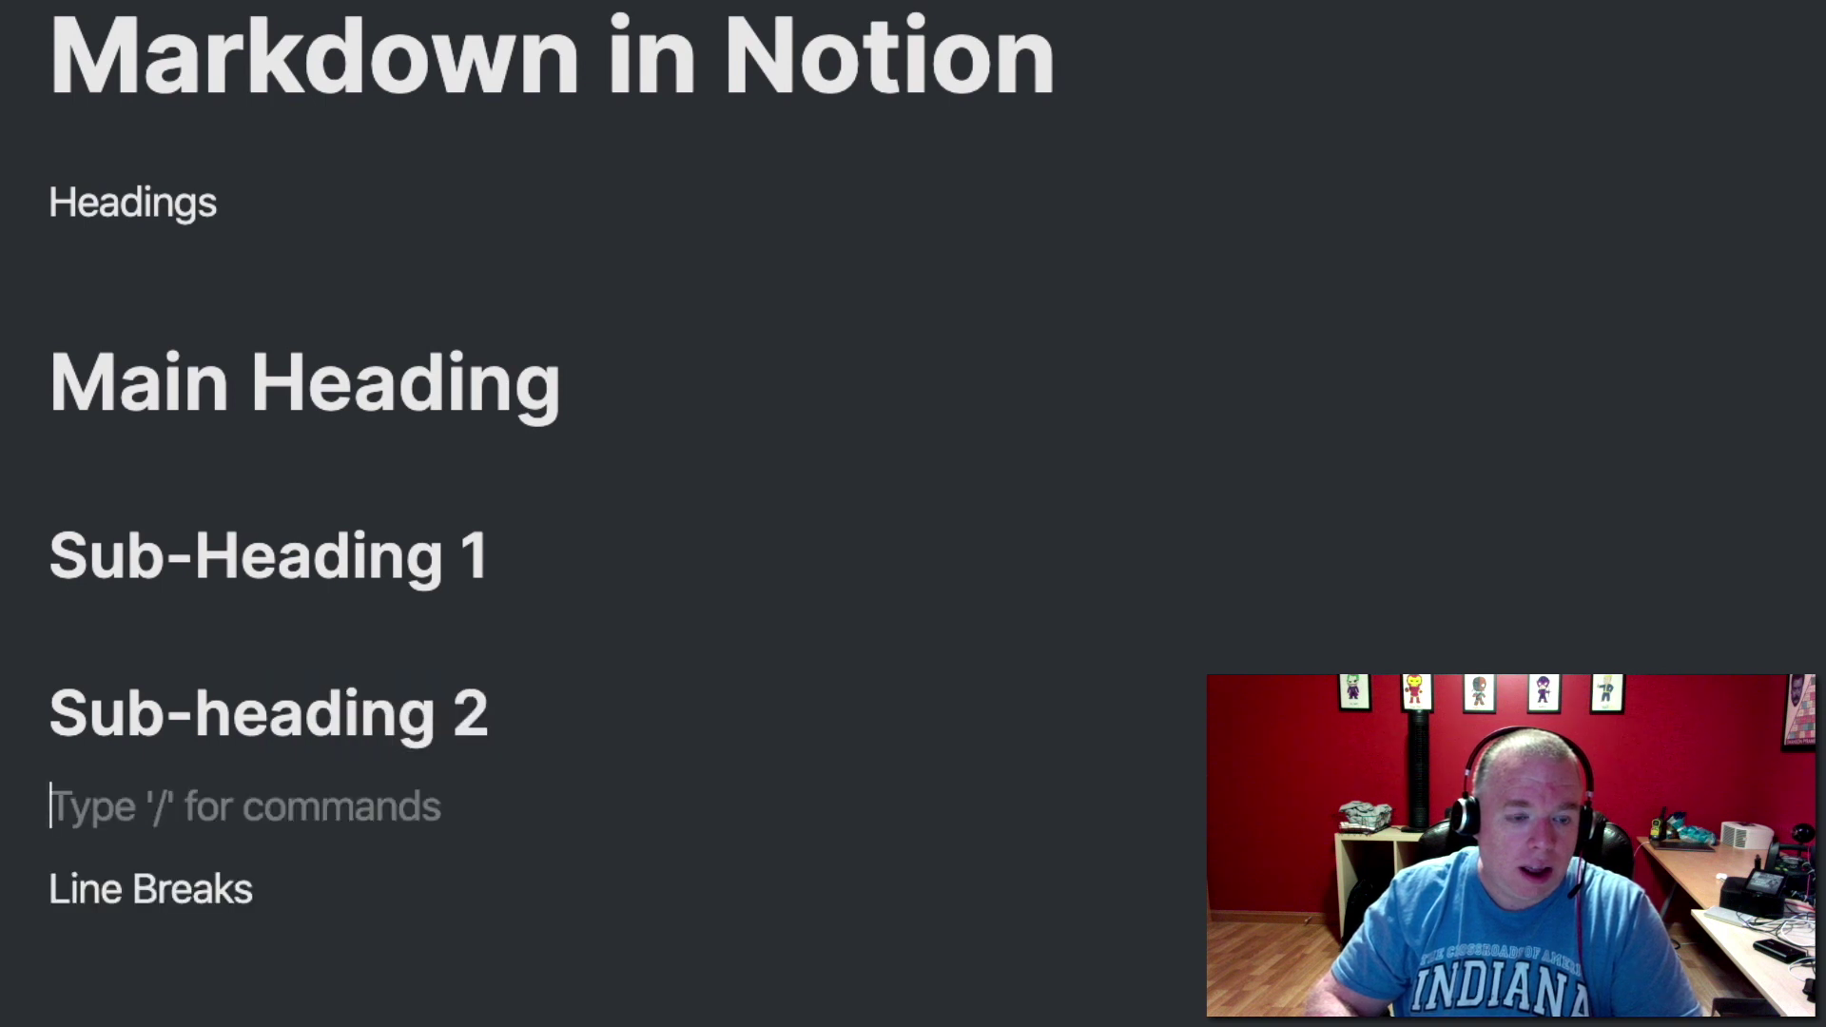
type("### ")
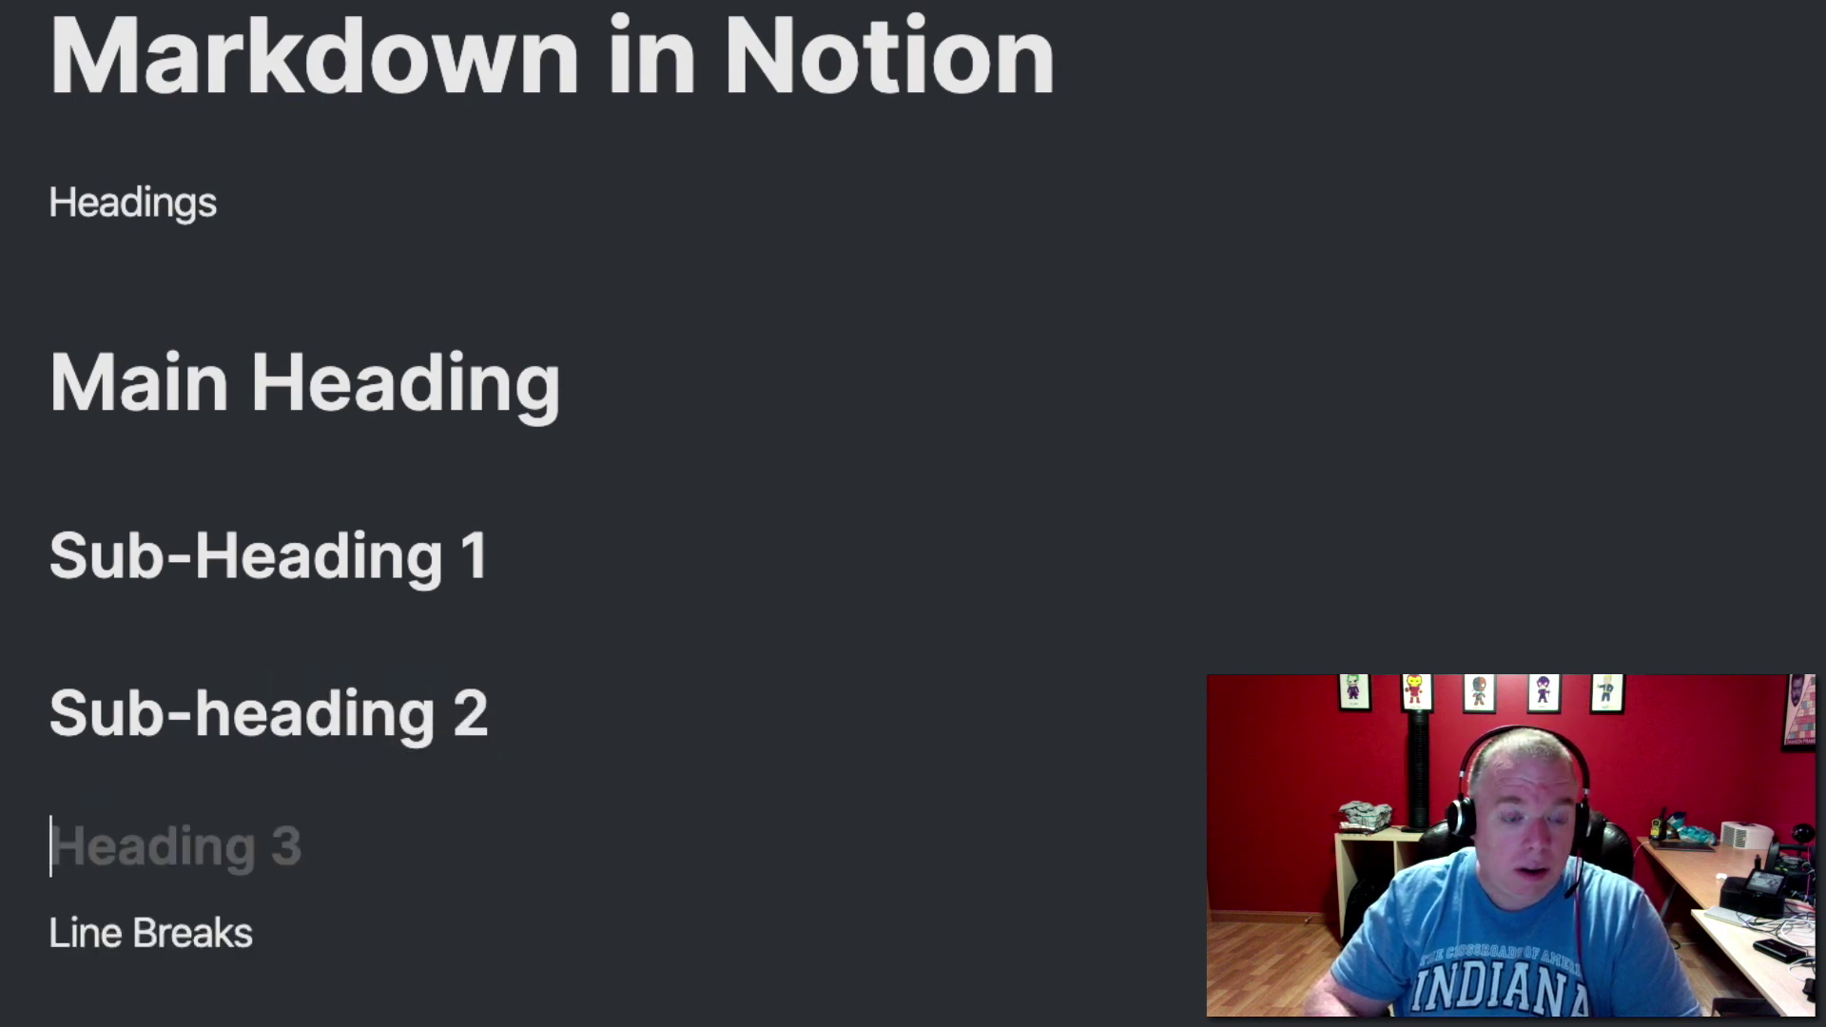
type("Heading 3")
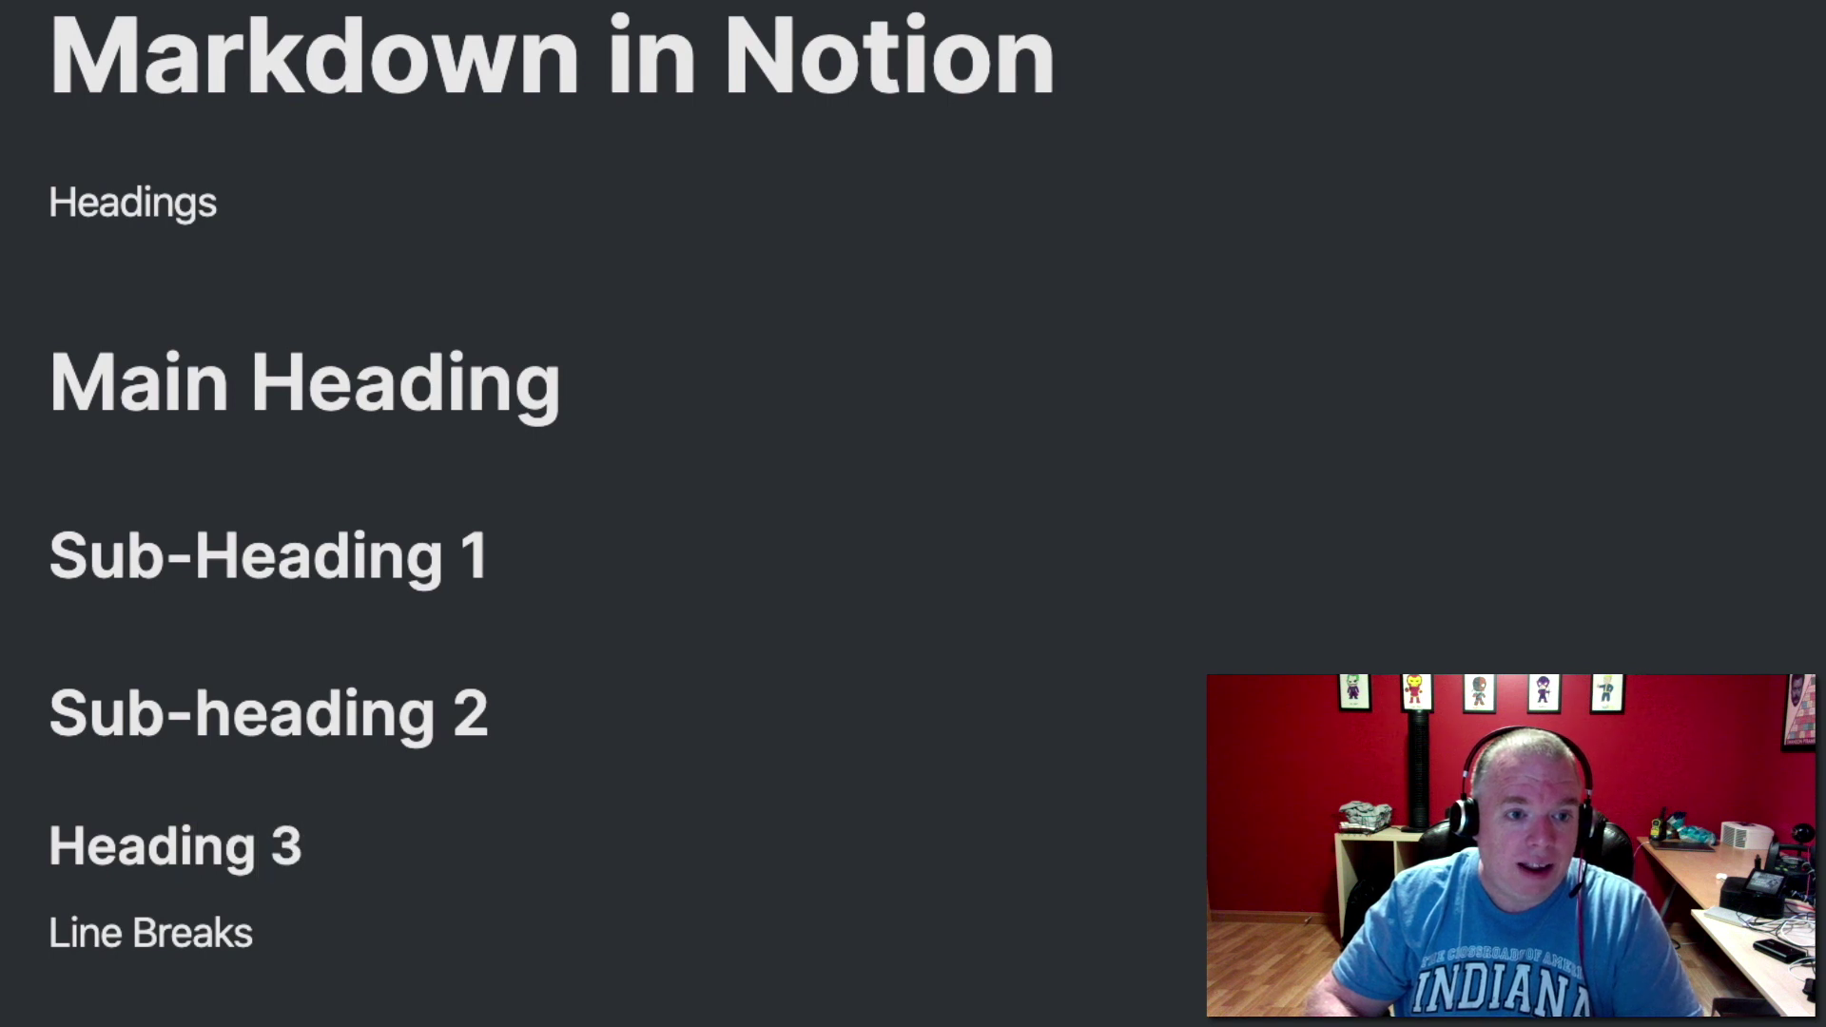
key("Return")
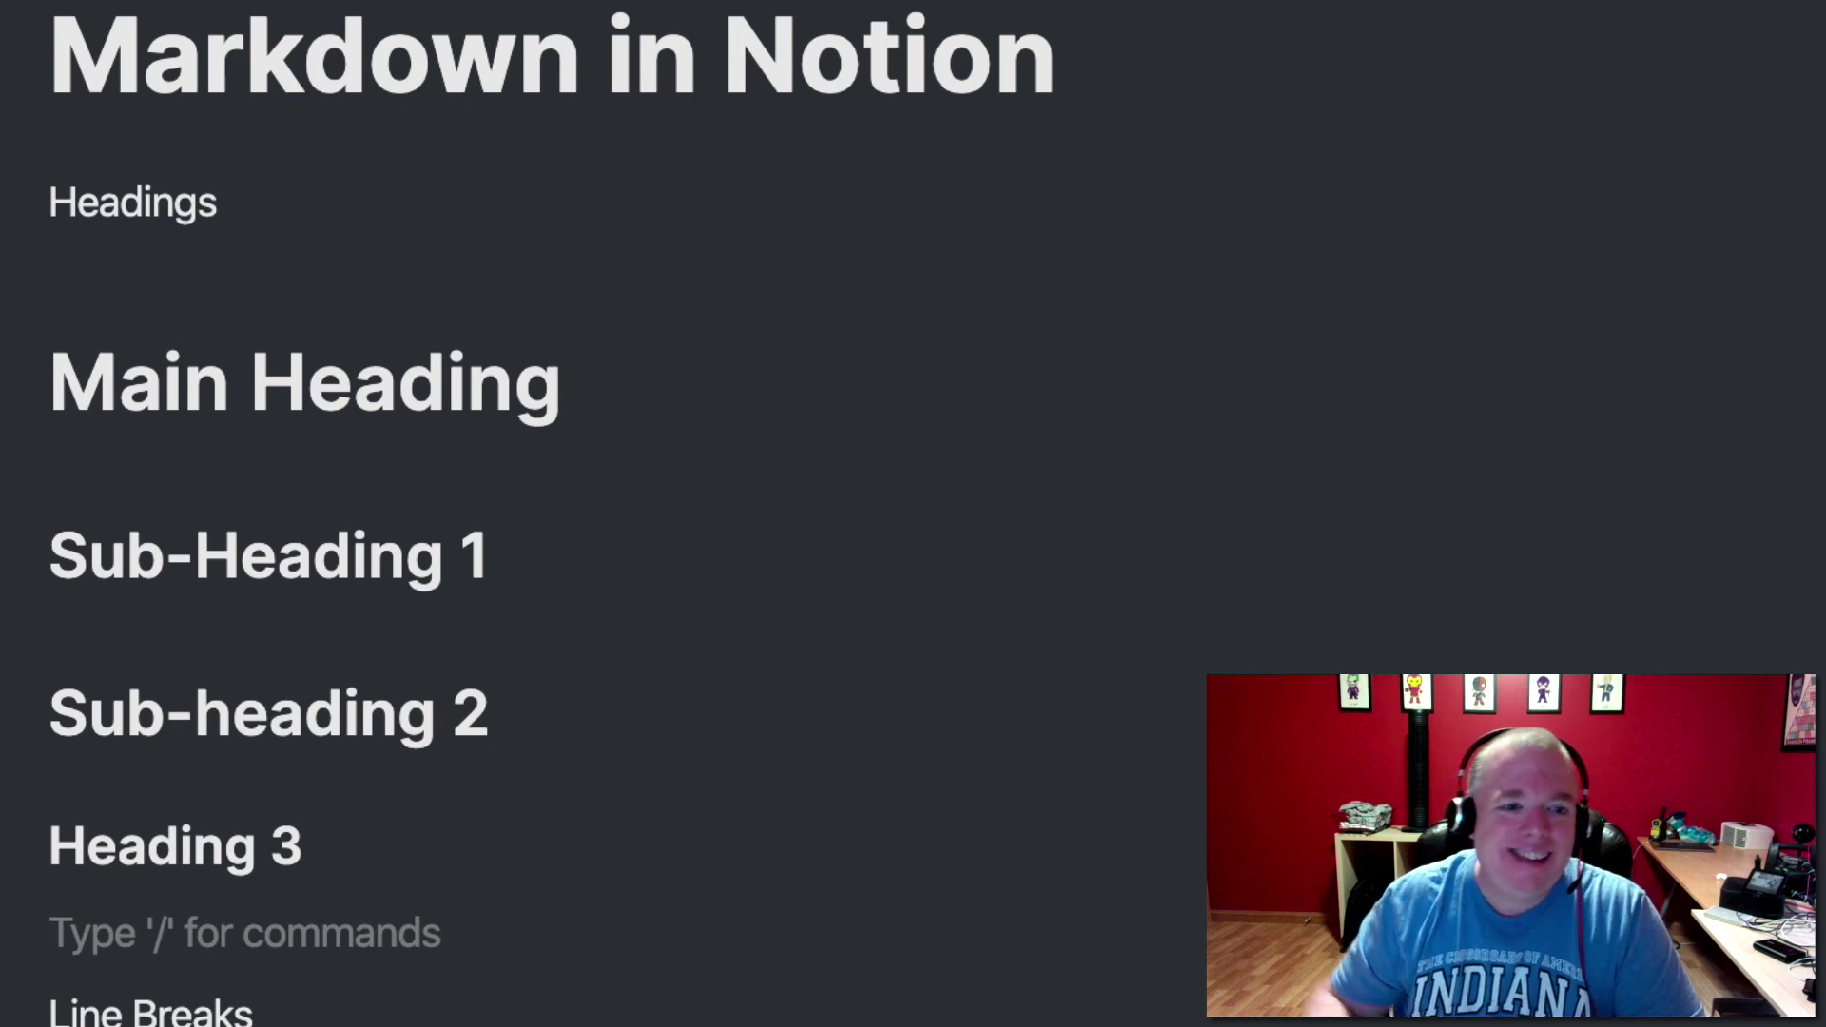
- Write 'This is my paragraph' on the empty line under Line Breaks, then add a new line
left_click(228, 372)
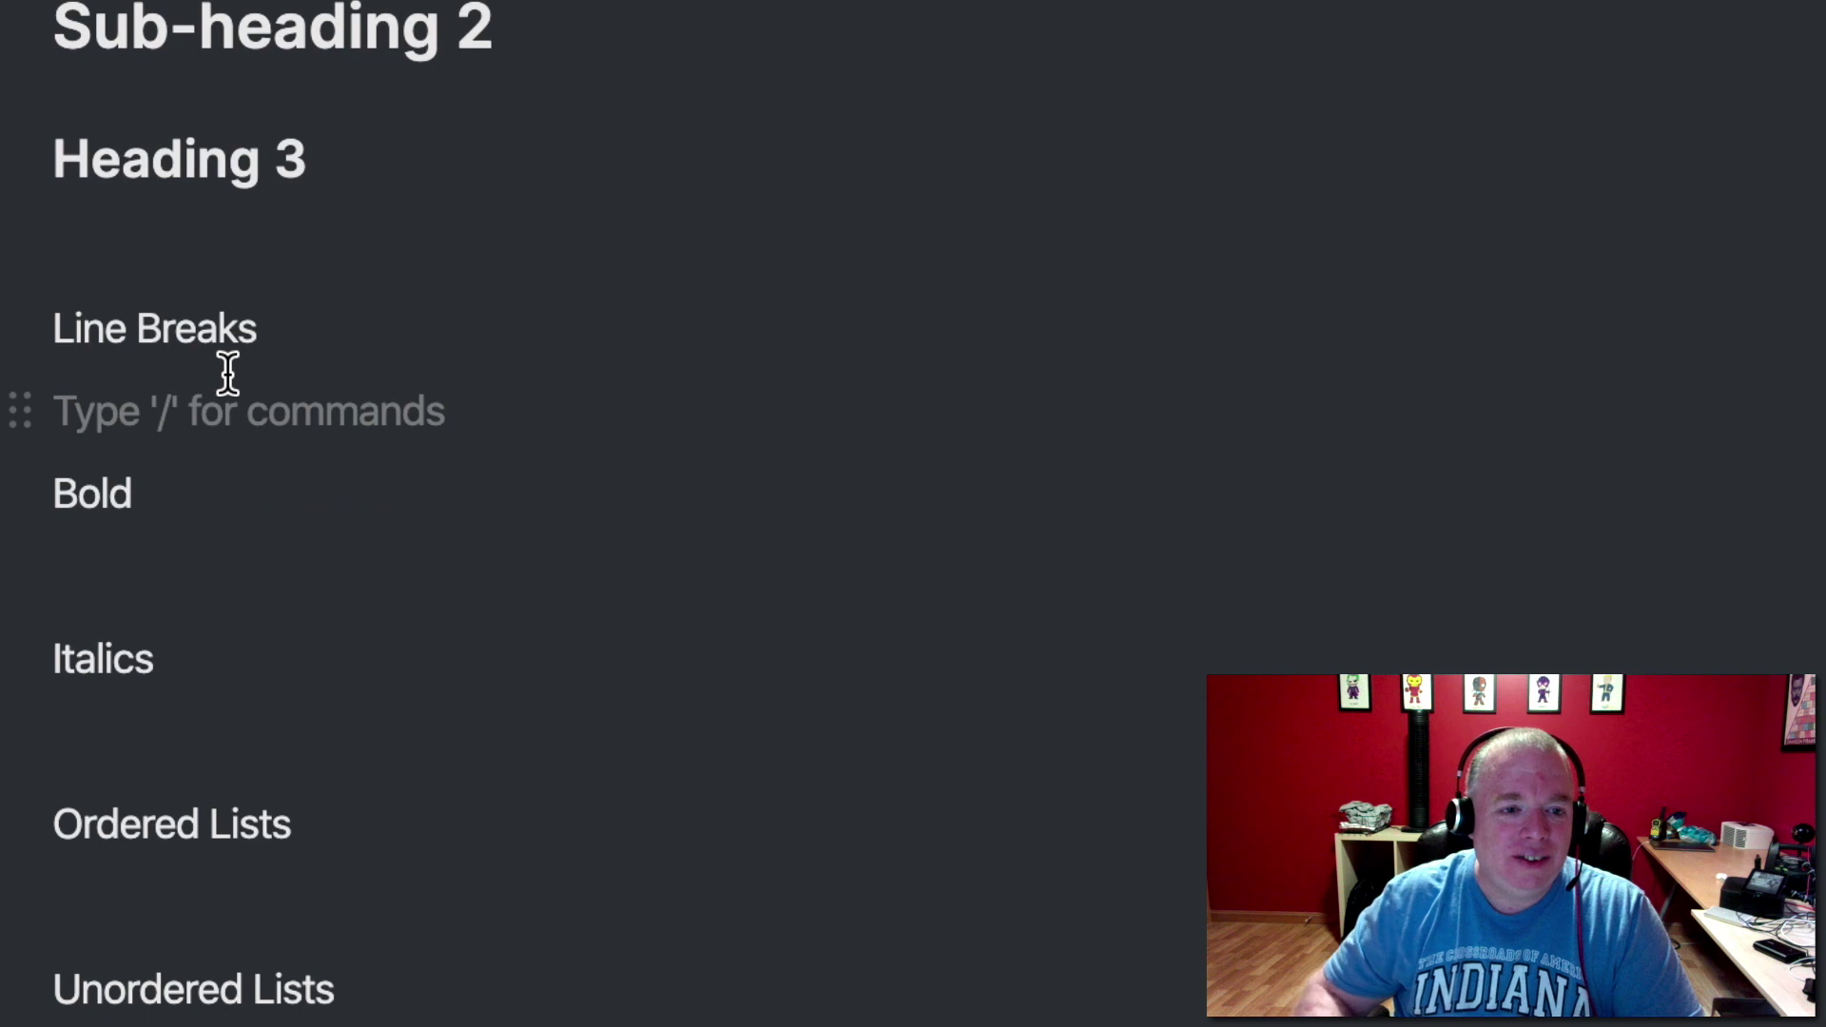
key("Return")
key("BackSpace")
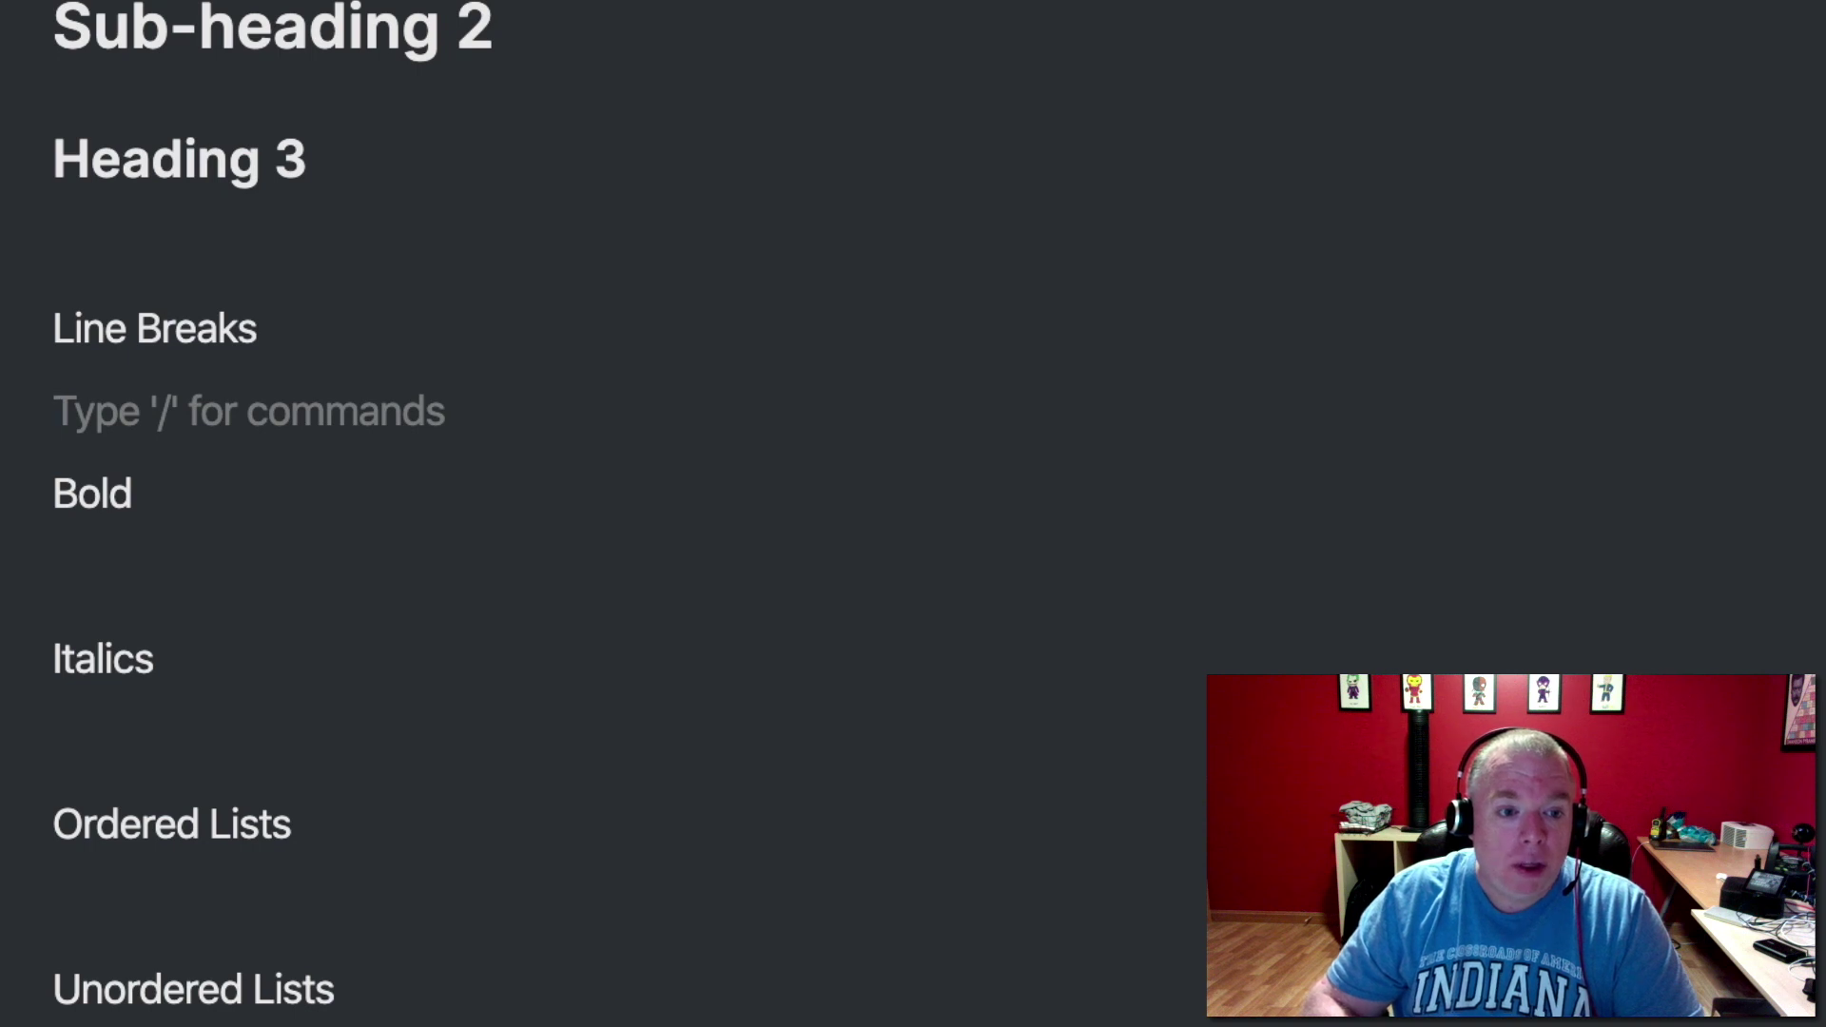
type("This is m")
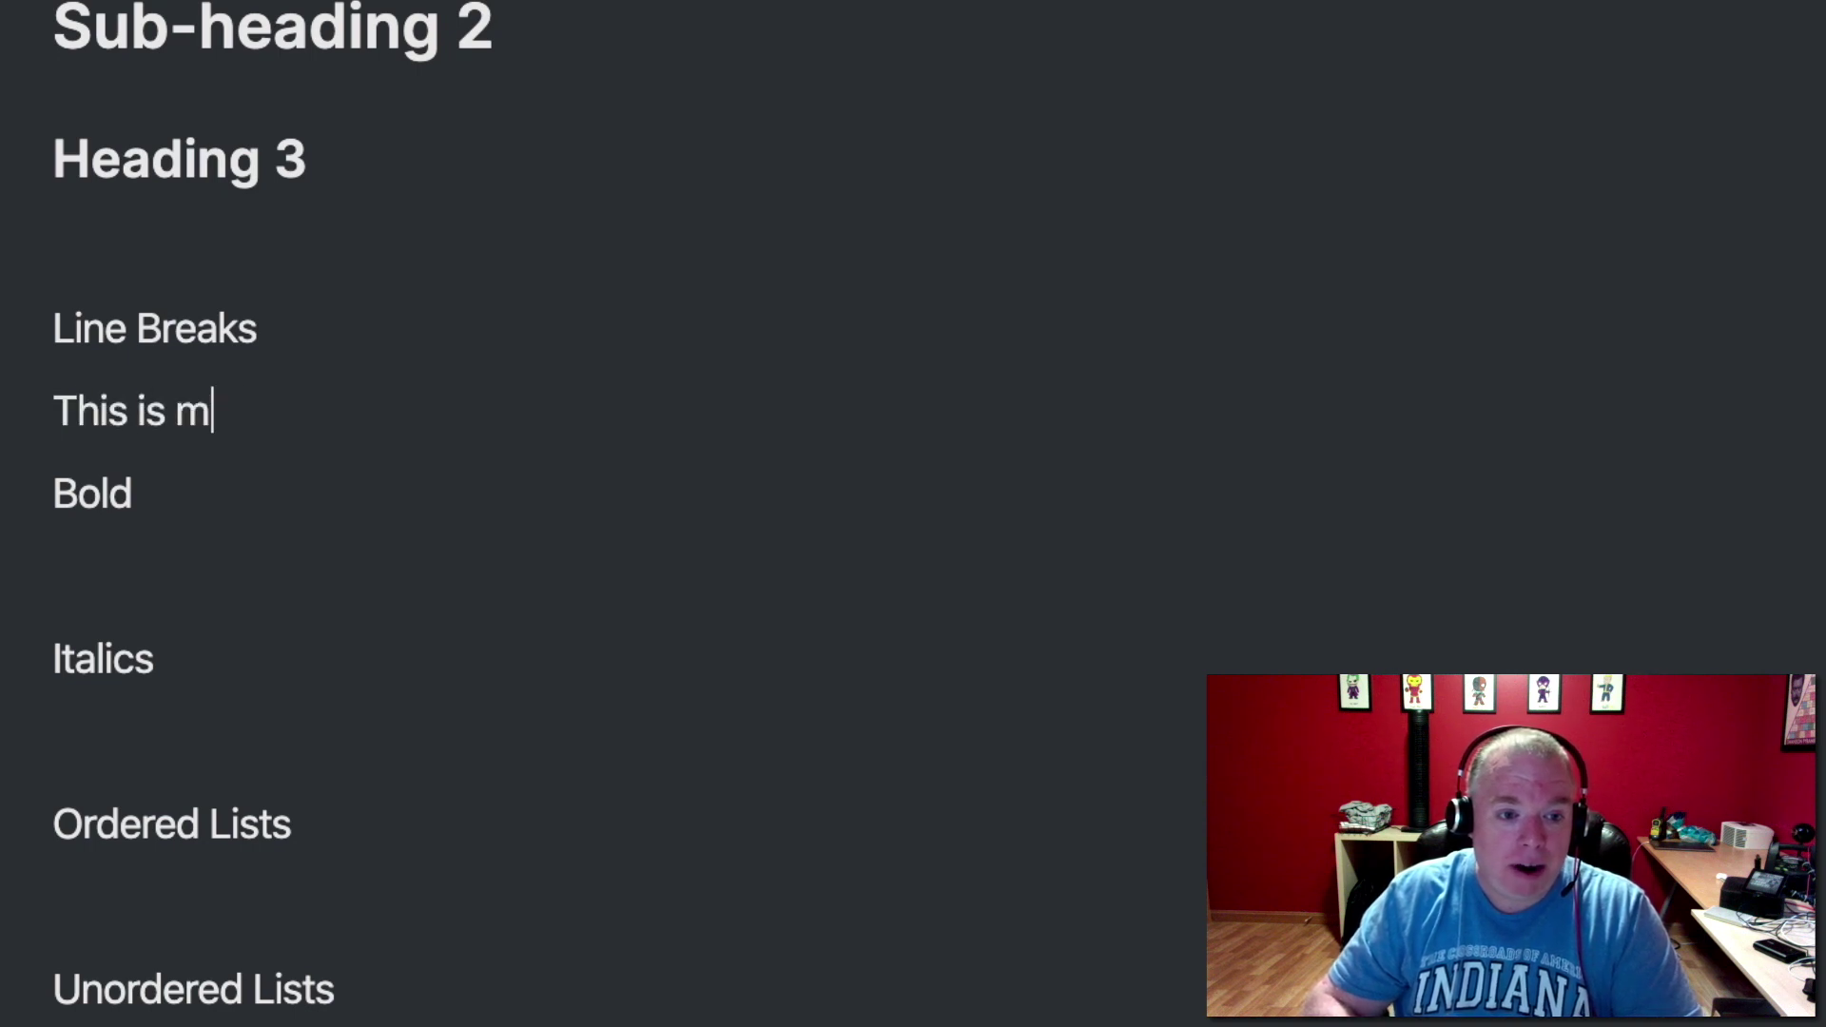
type("y parage")
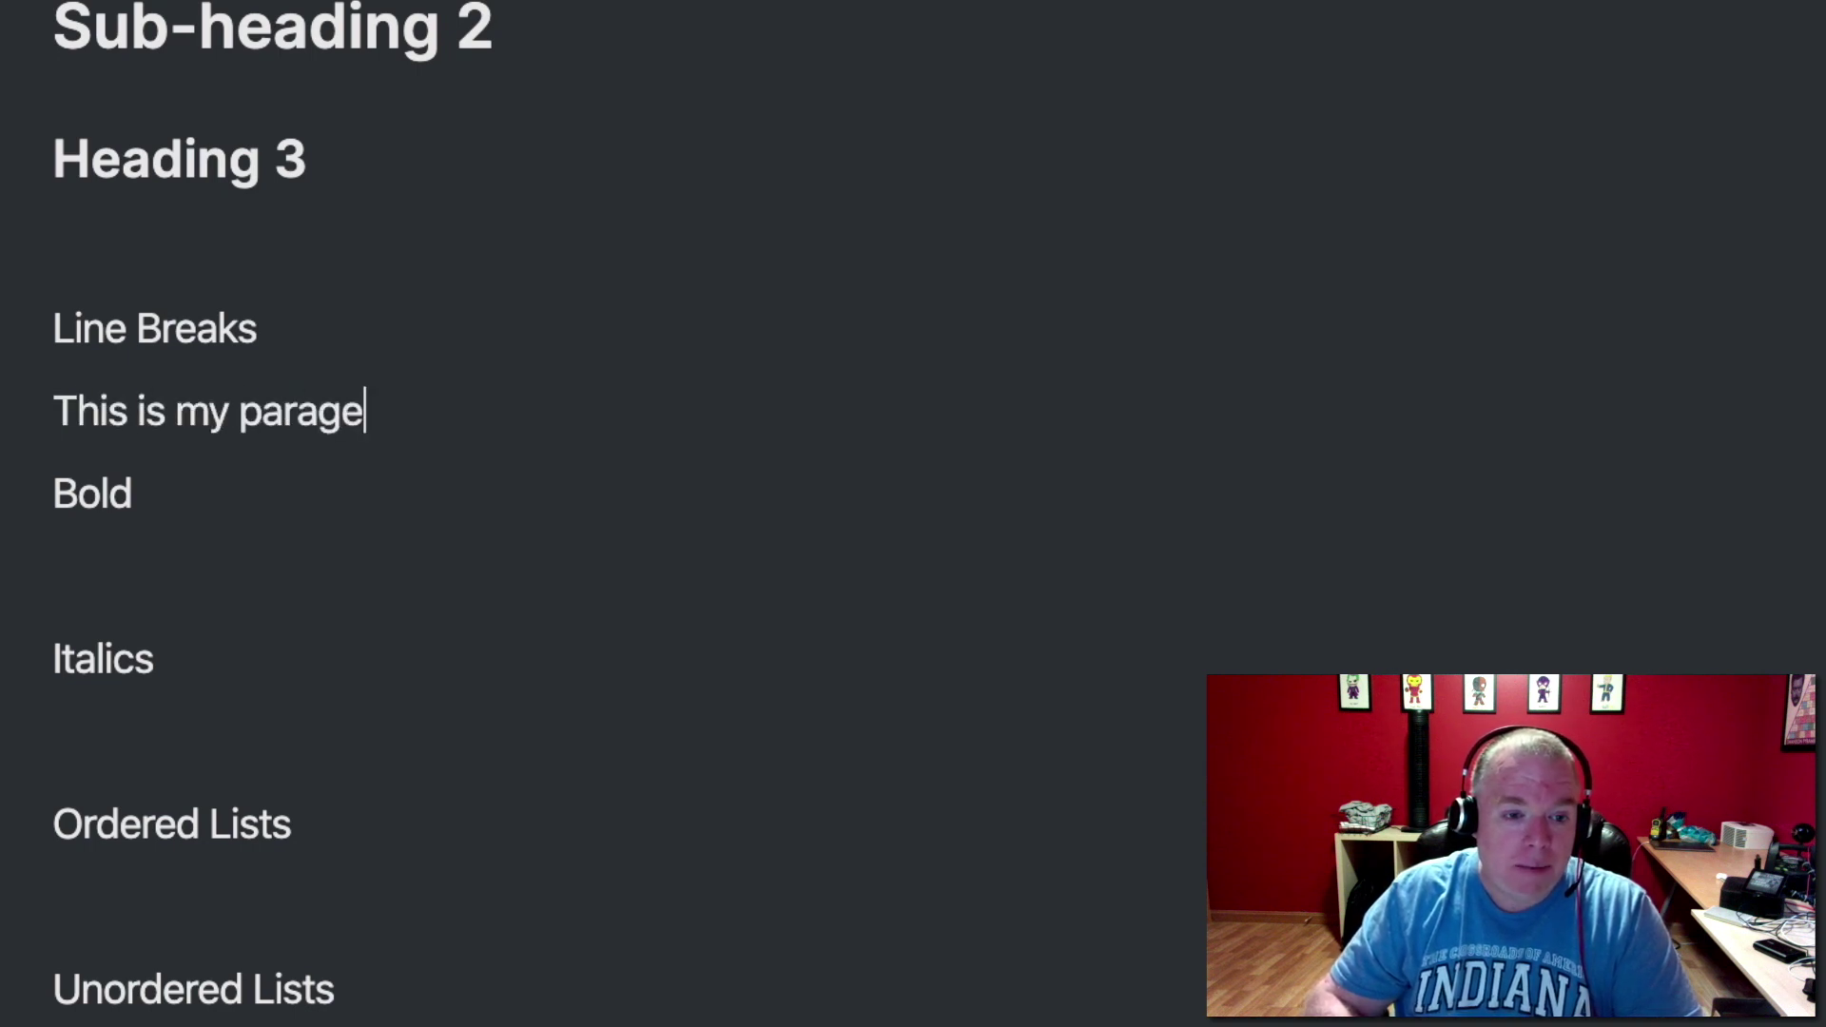
key("BackSpace")
type("raph")
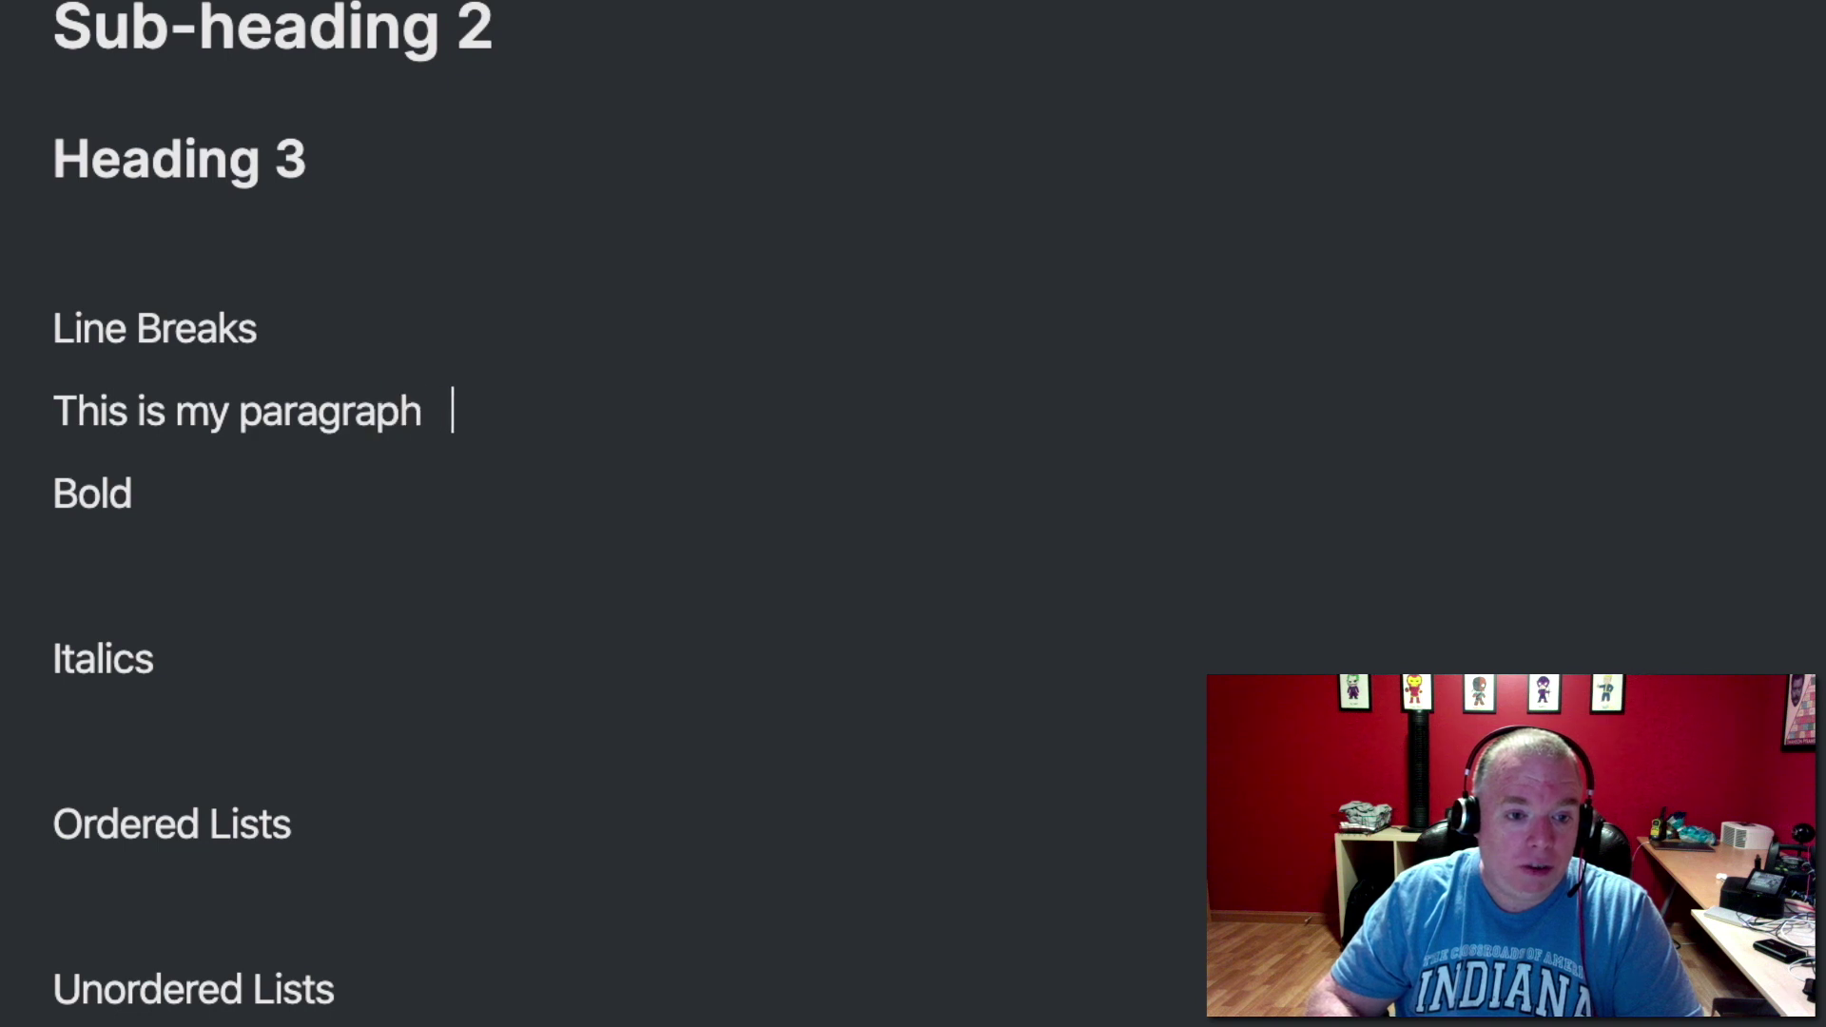
key("Return")
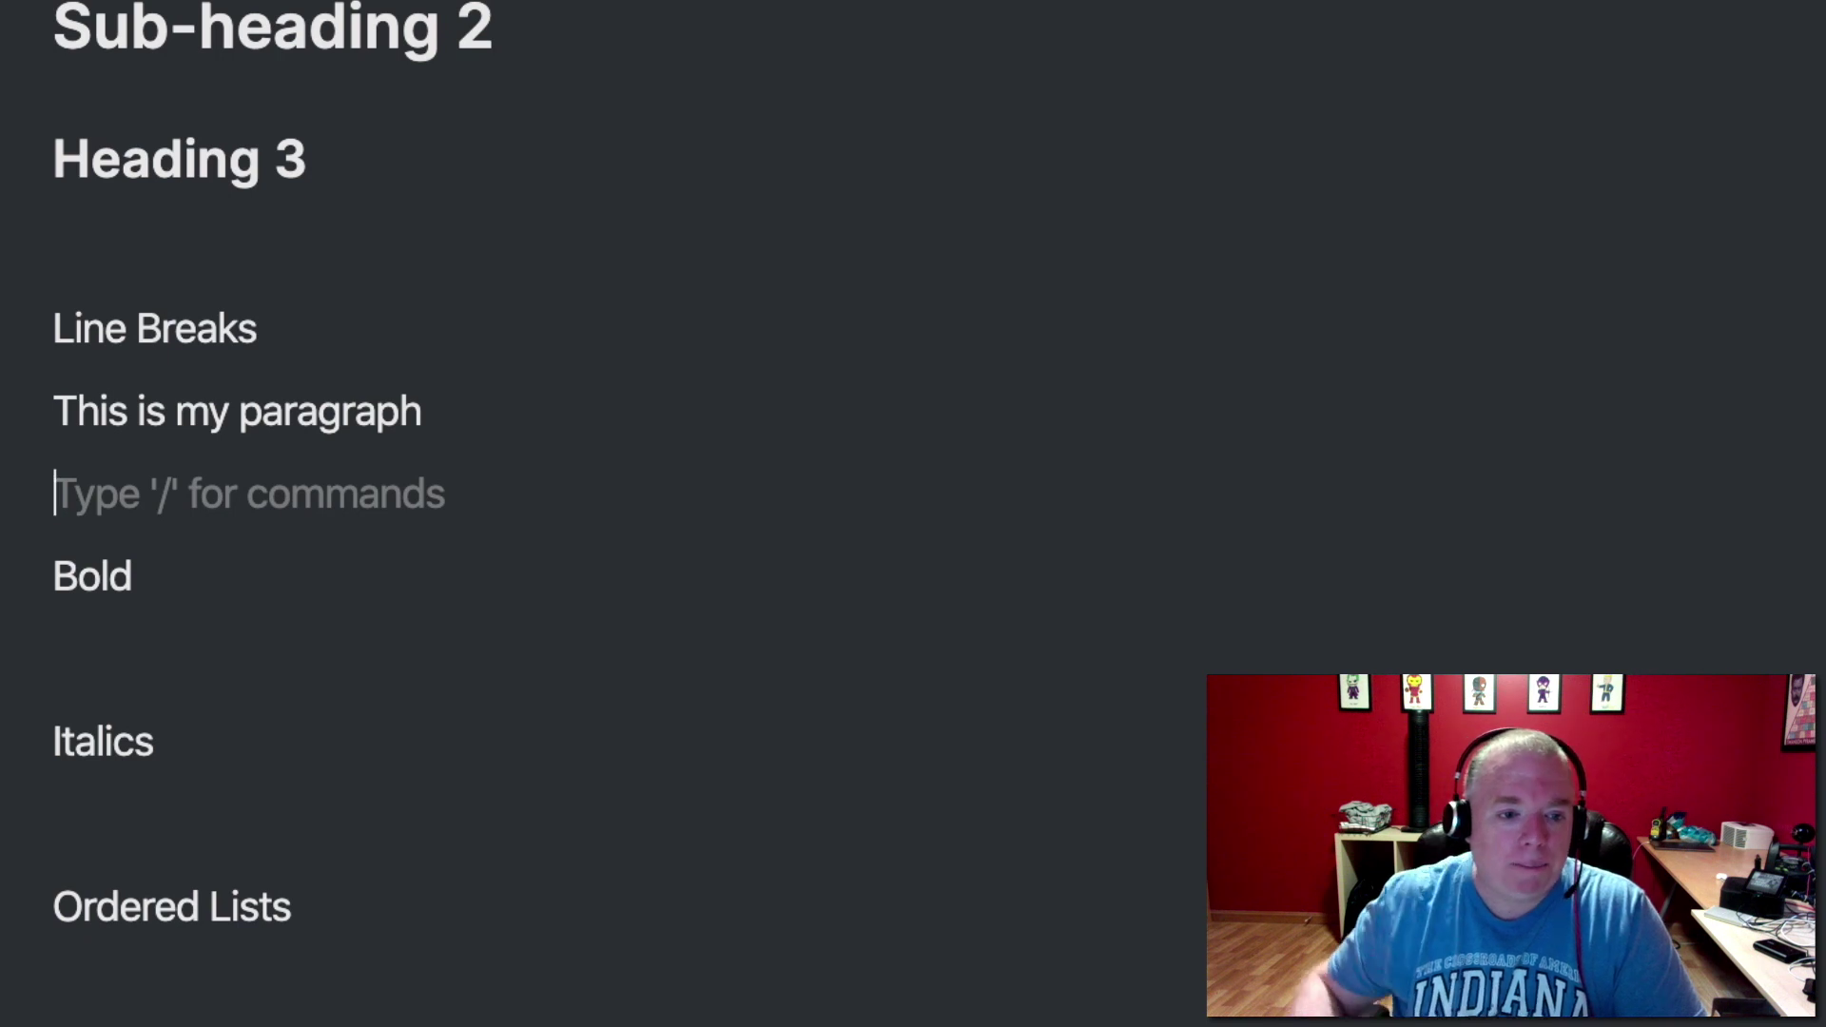
left_click(94, 663)
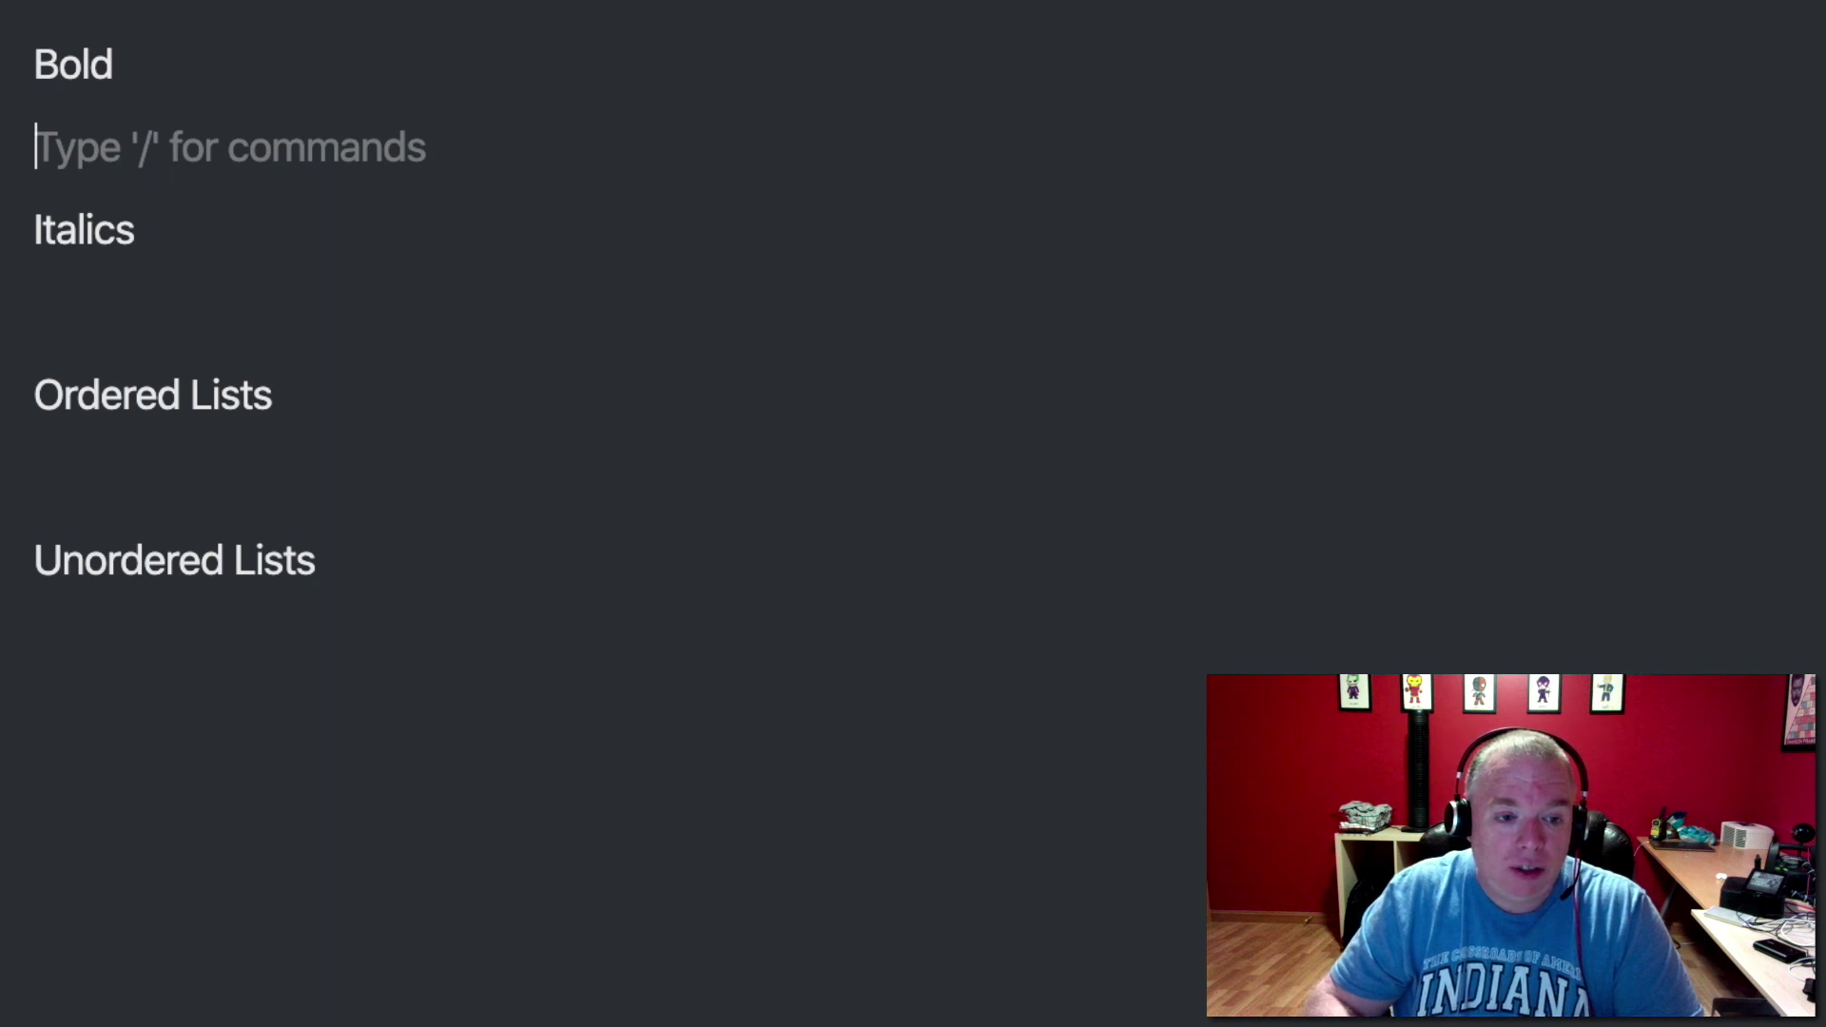
- Type 'This is a sentence where I want to **bold the rest of the sentence**' so the ending turns bold
type("T")
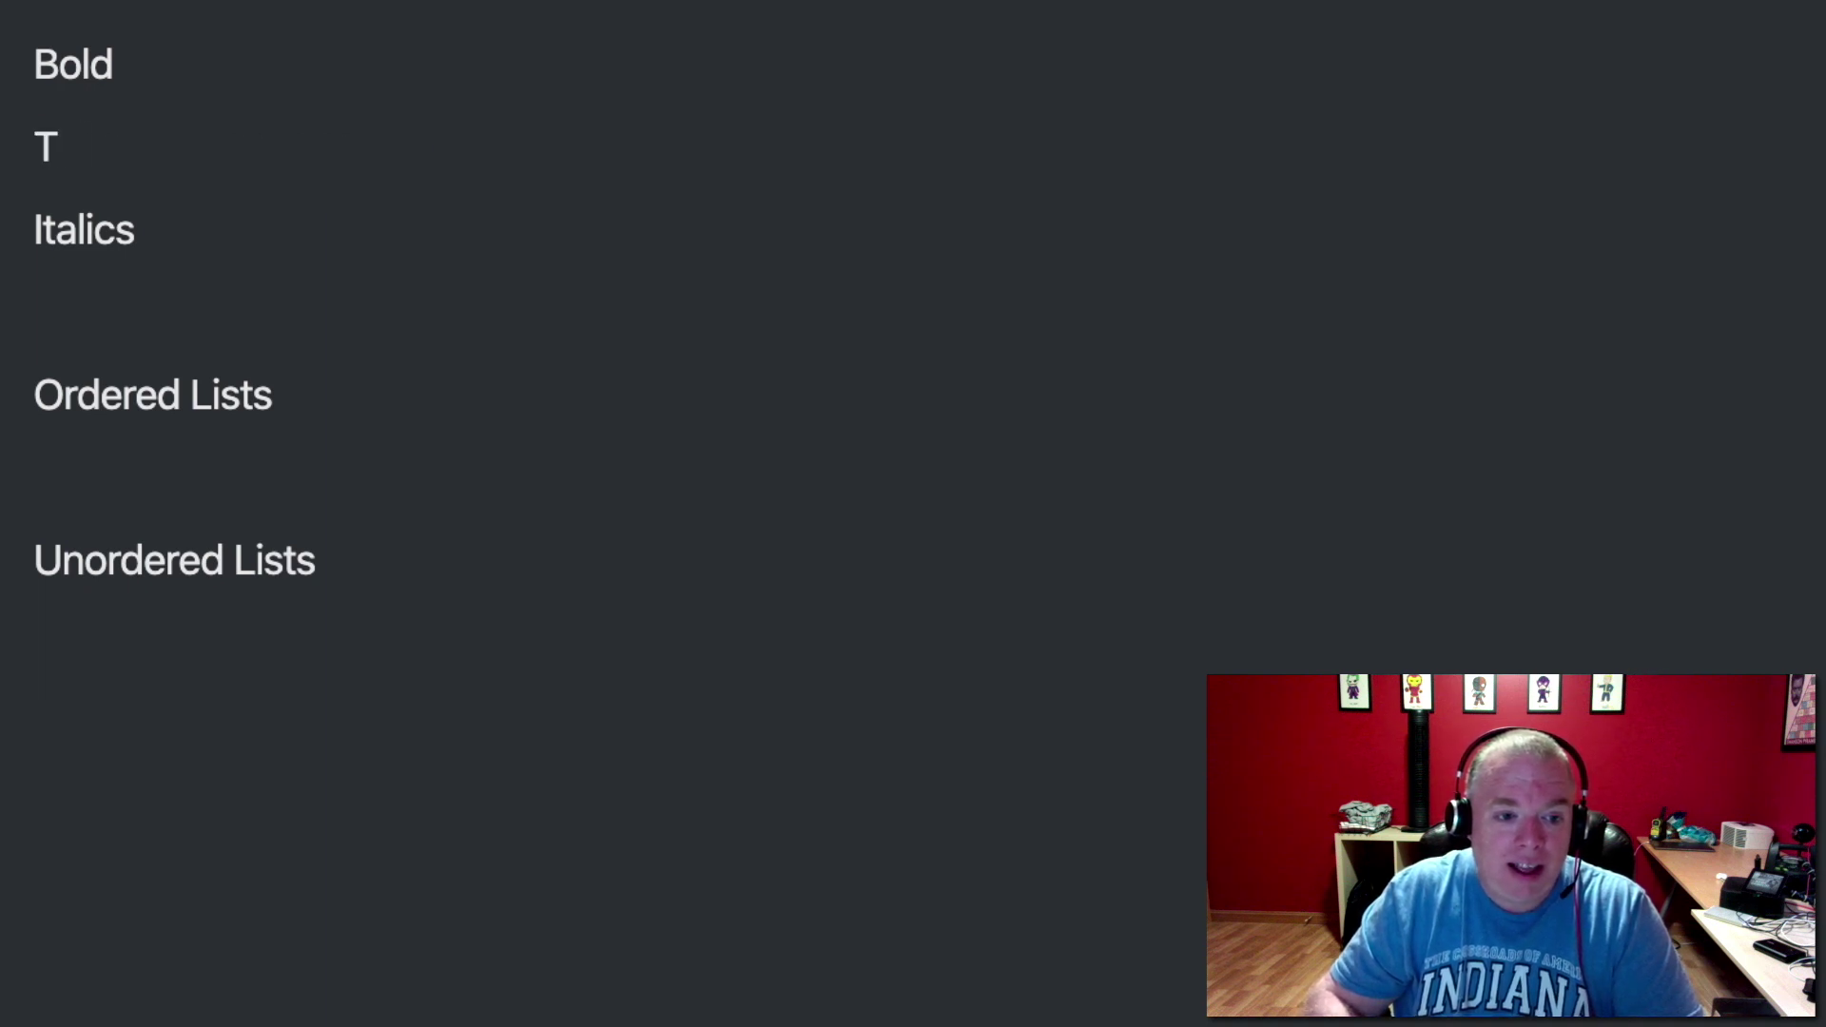
type("his is a sen")
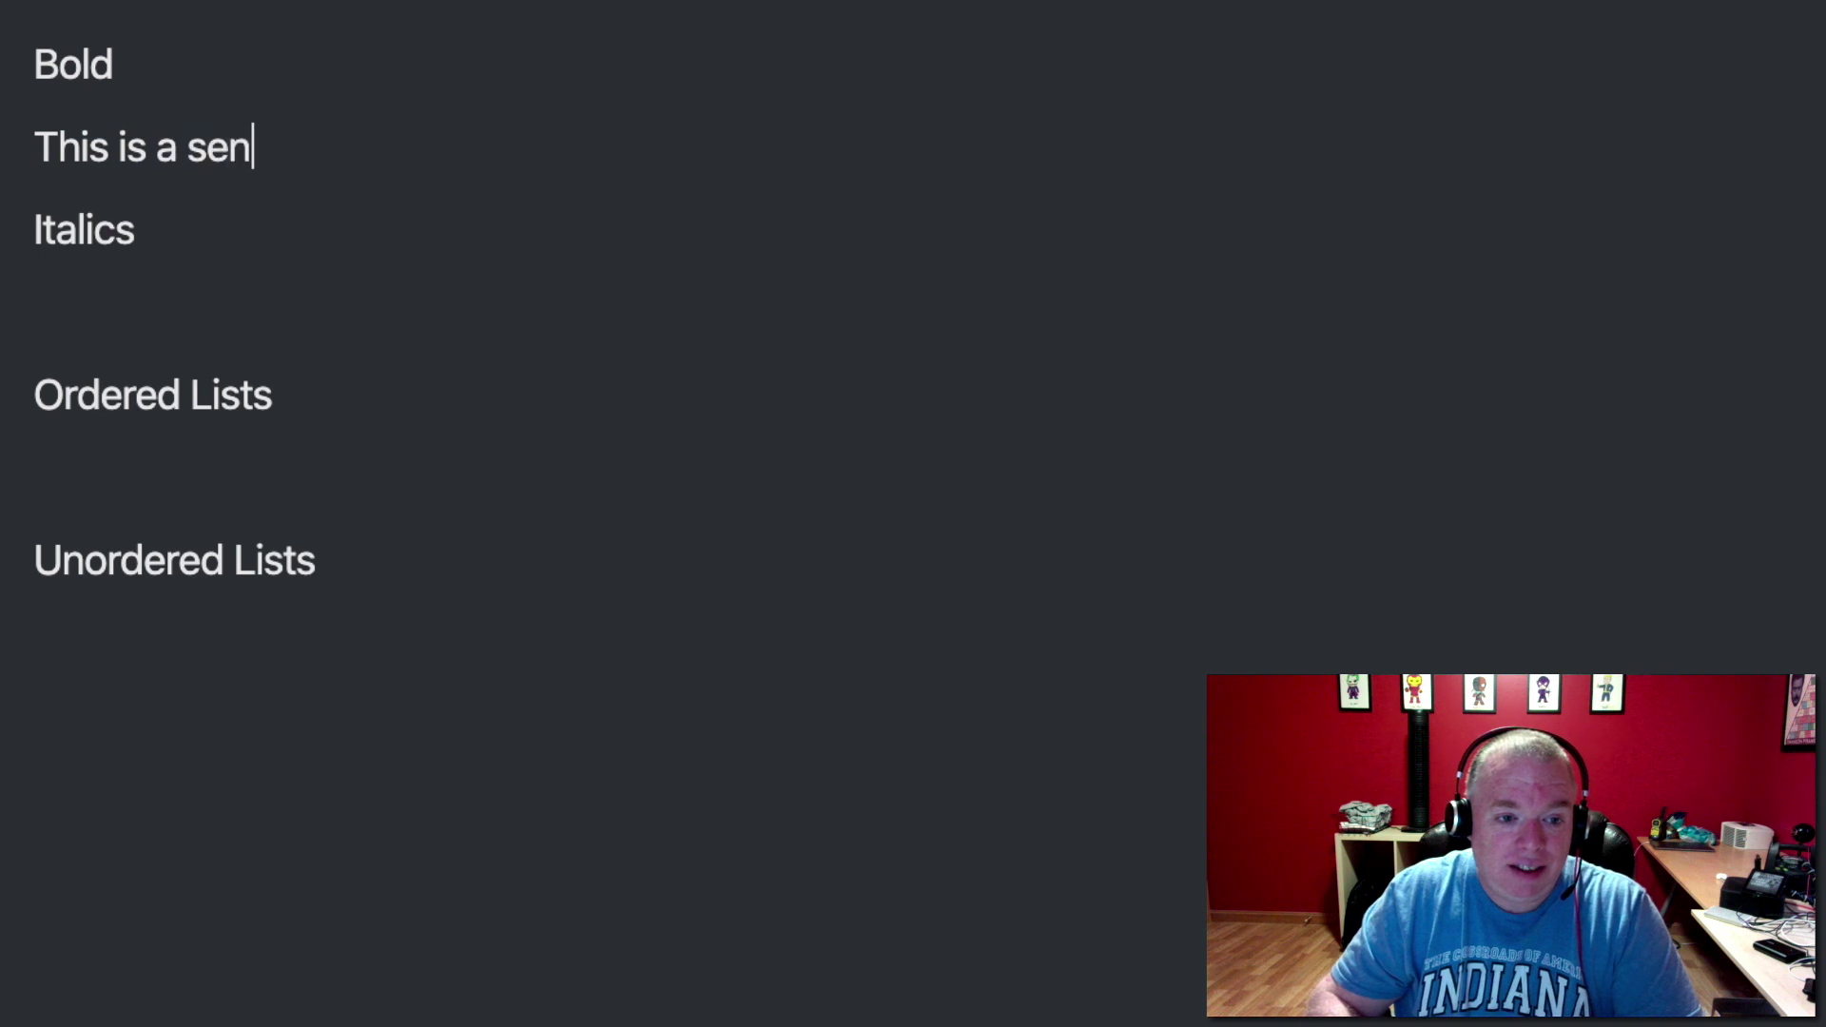
type("tance")
key("BackSpace")
key("BackSpace")
key("BackSpace")
key("BackSpace")
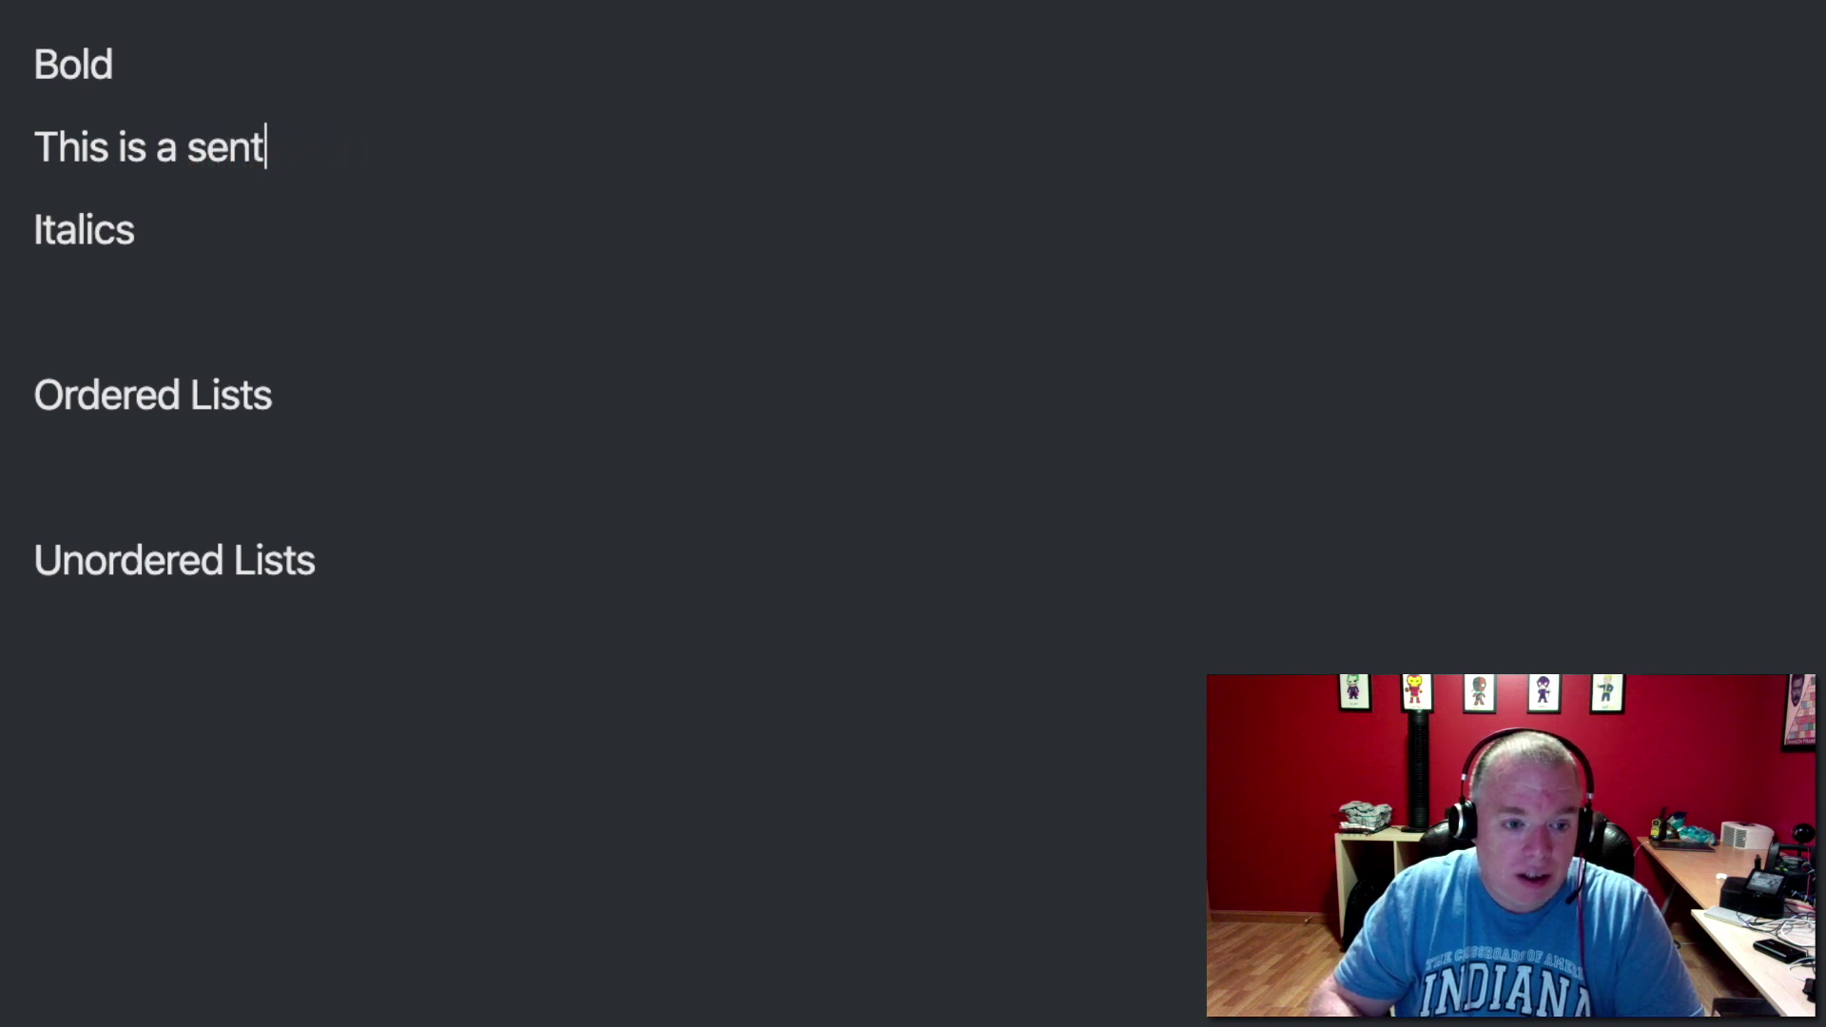
type("ence where I")
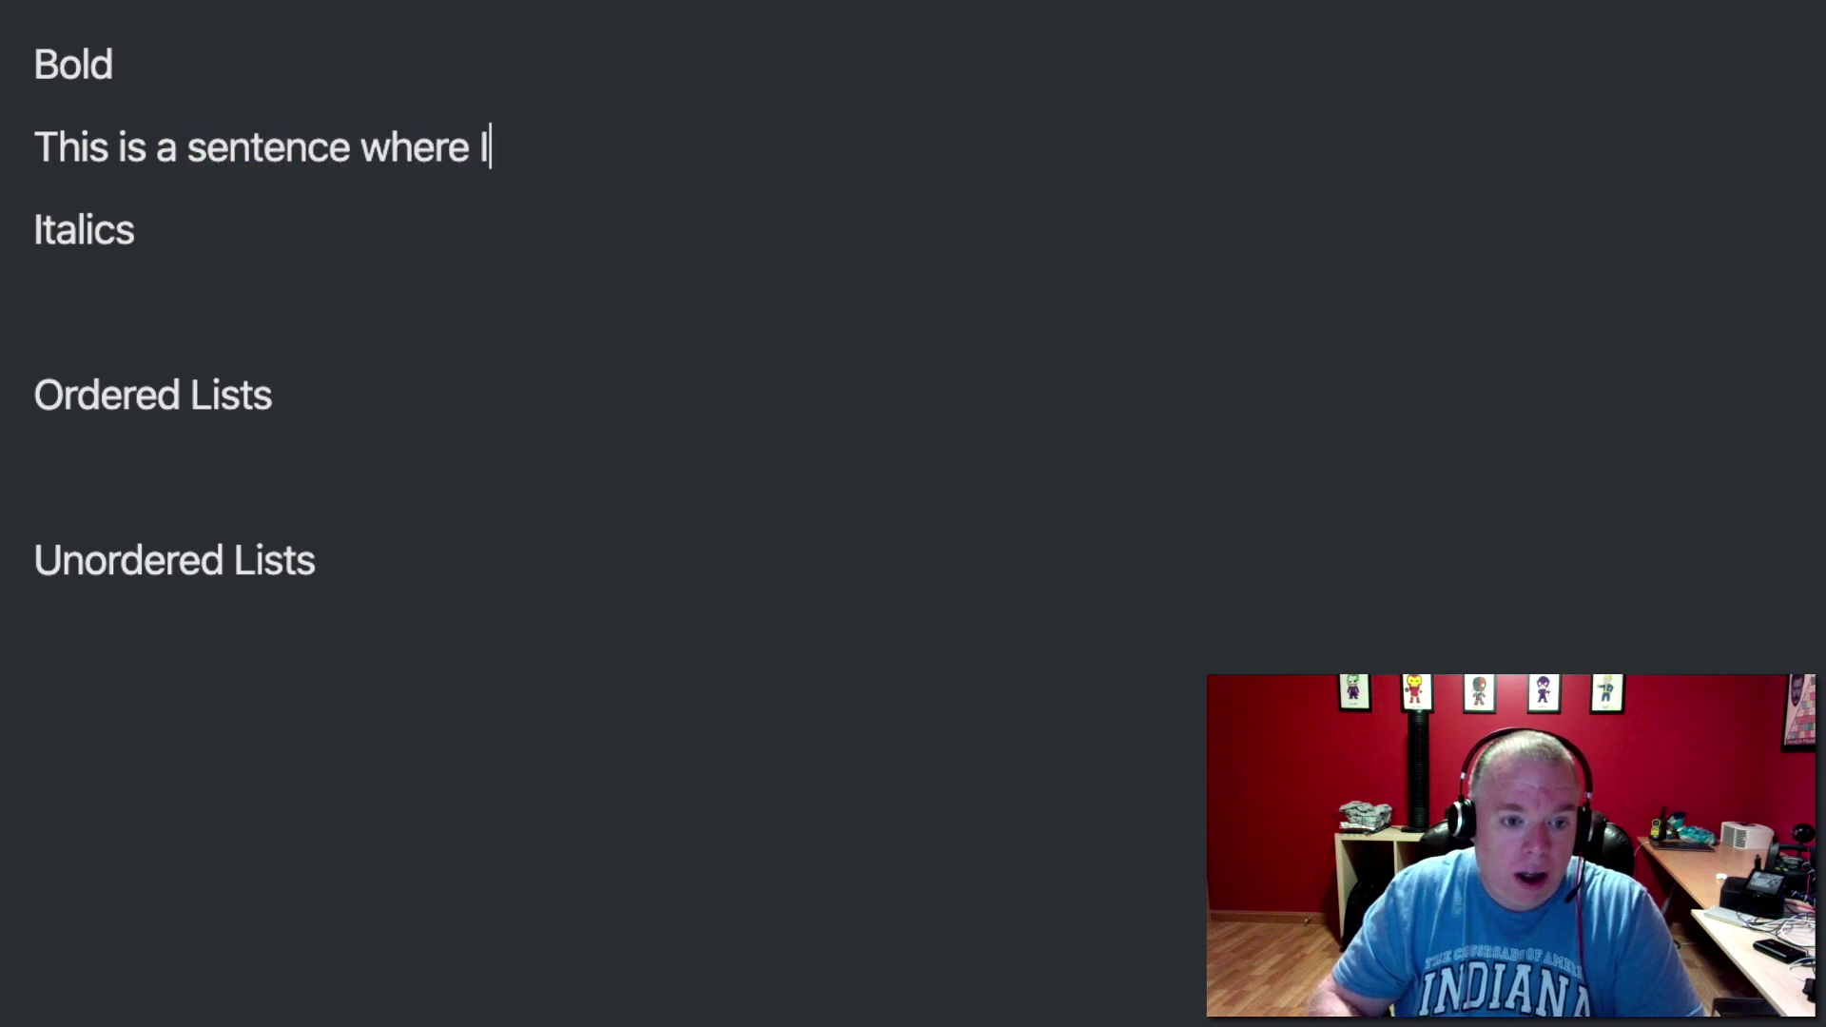
type(" wwan")
key("BackSpace")
key("BackSpace")
key("BackSpace")
type("ant ")
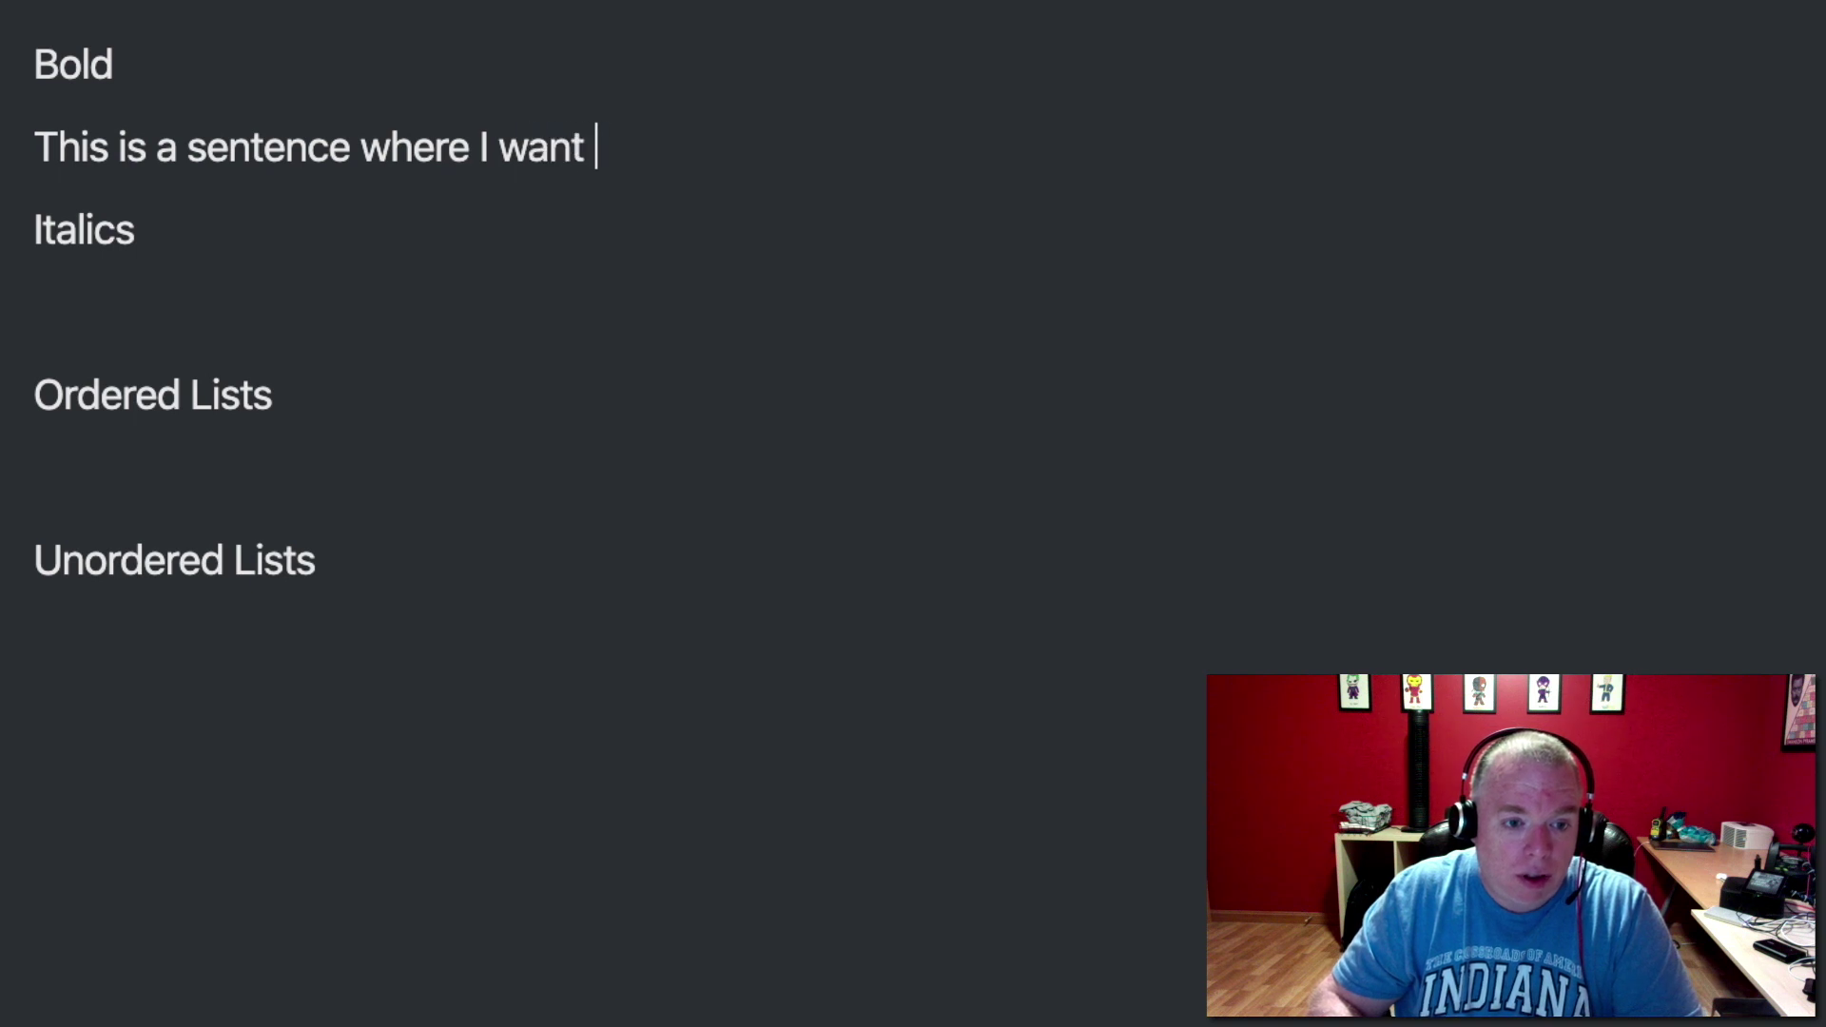
type("to **")
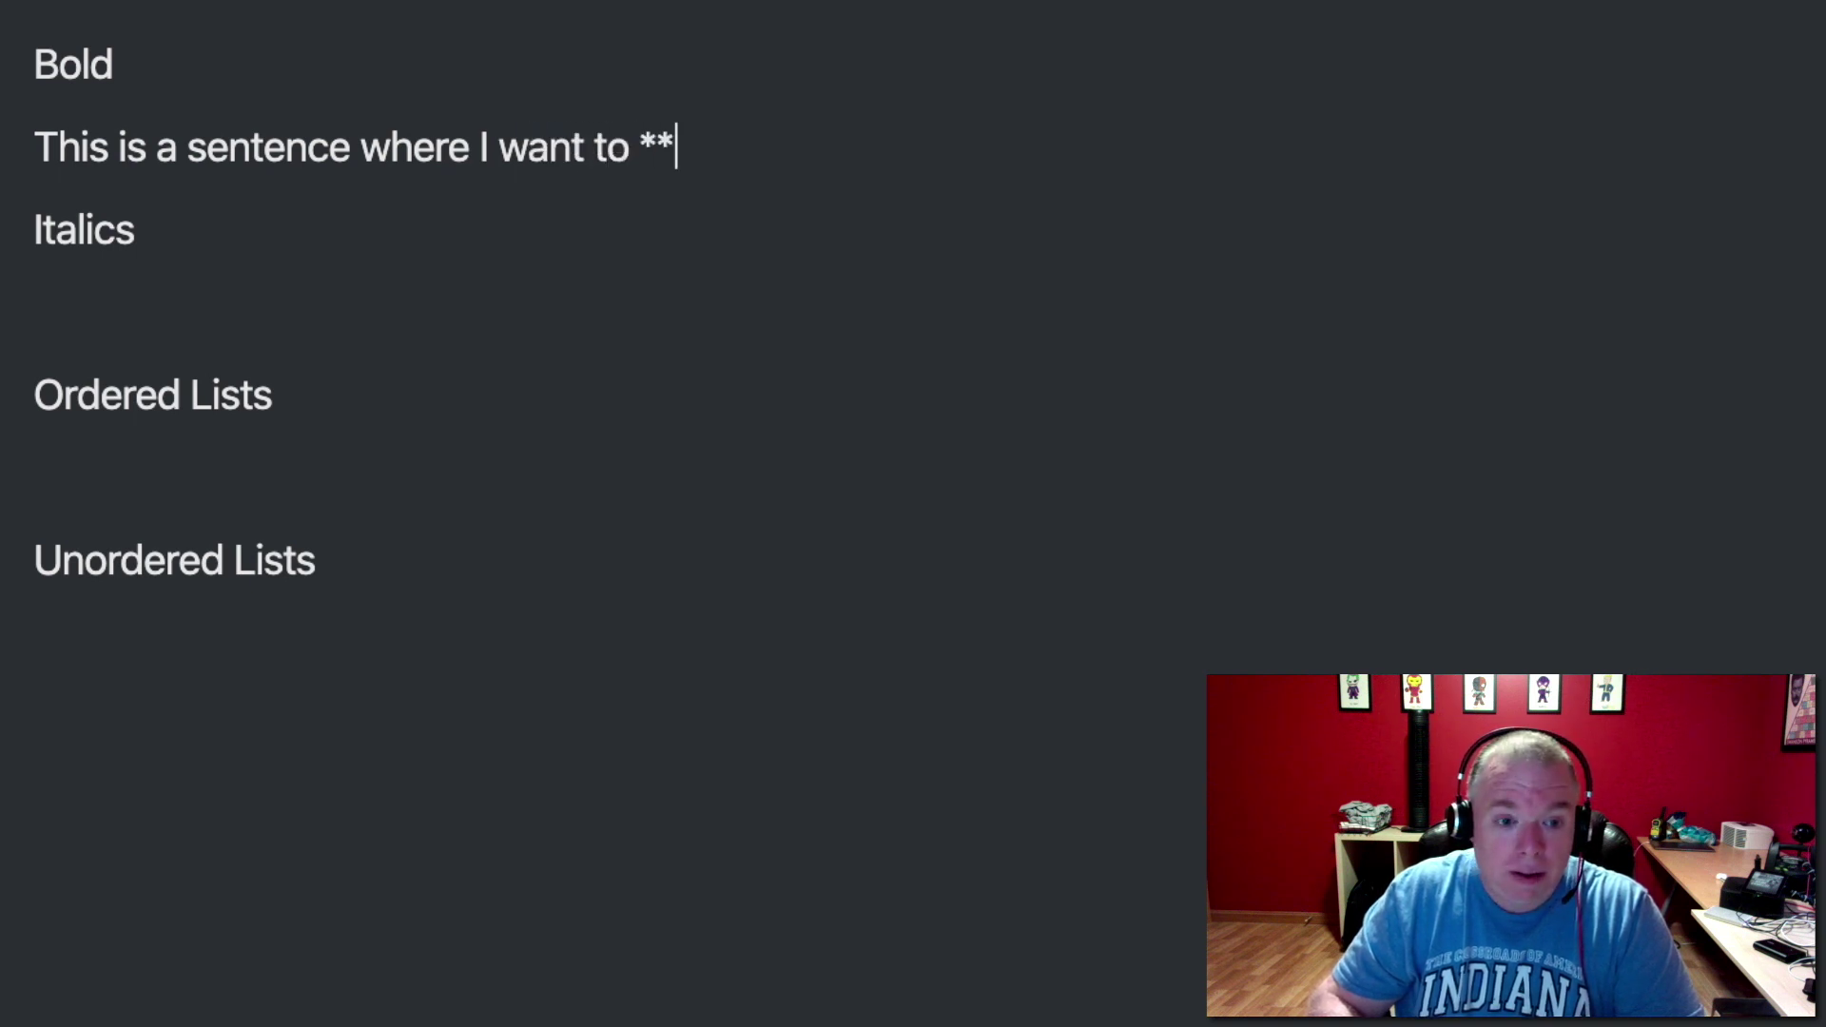
type("blod")
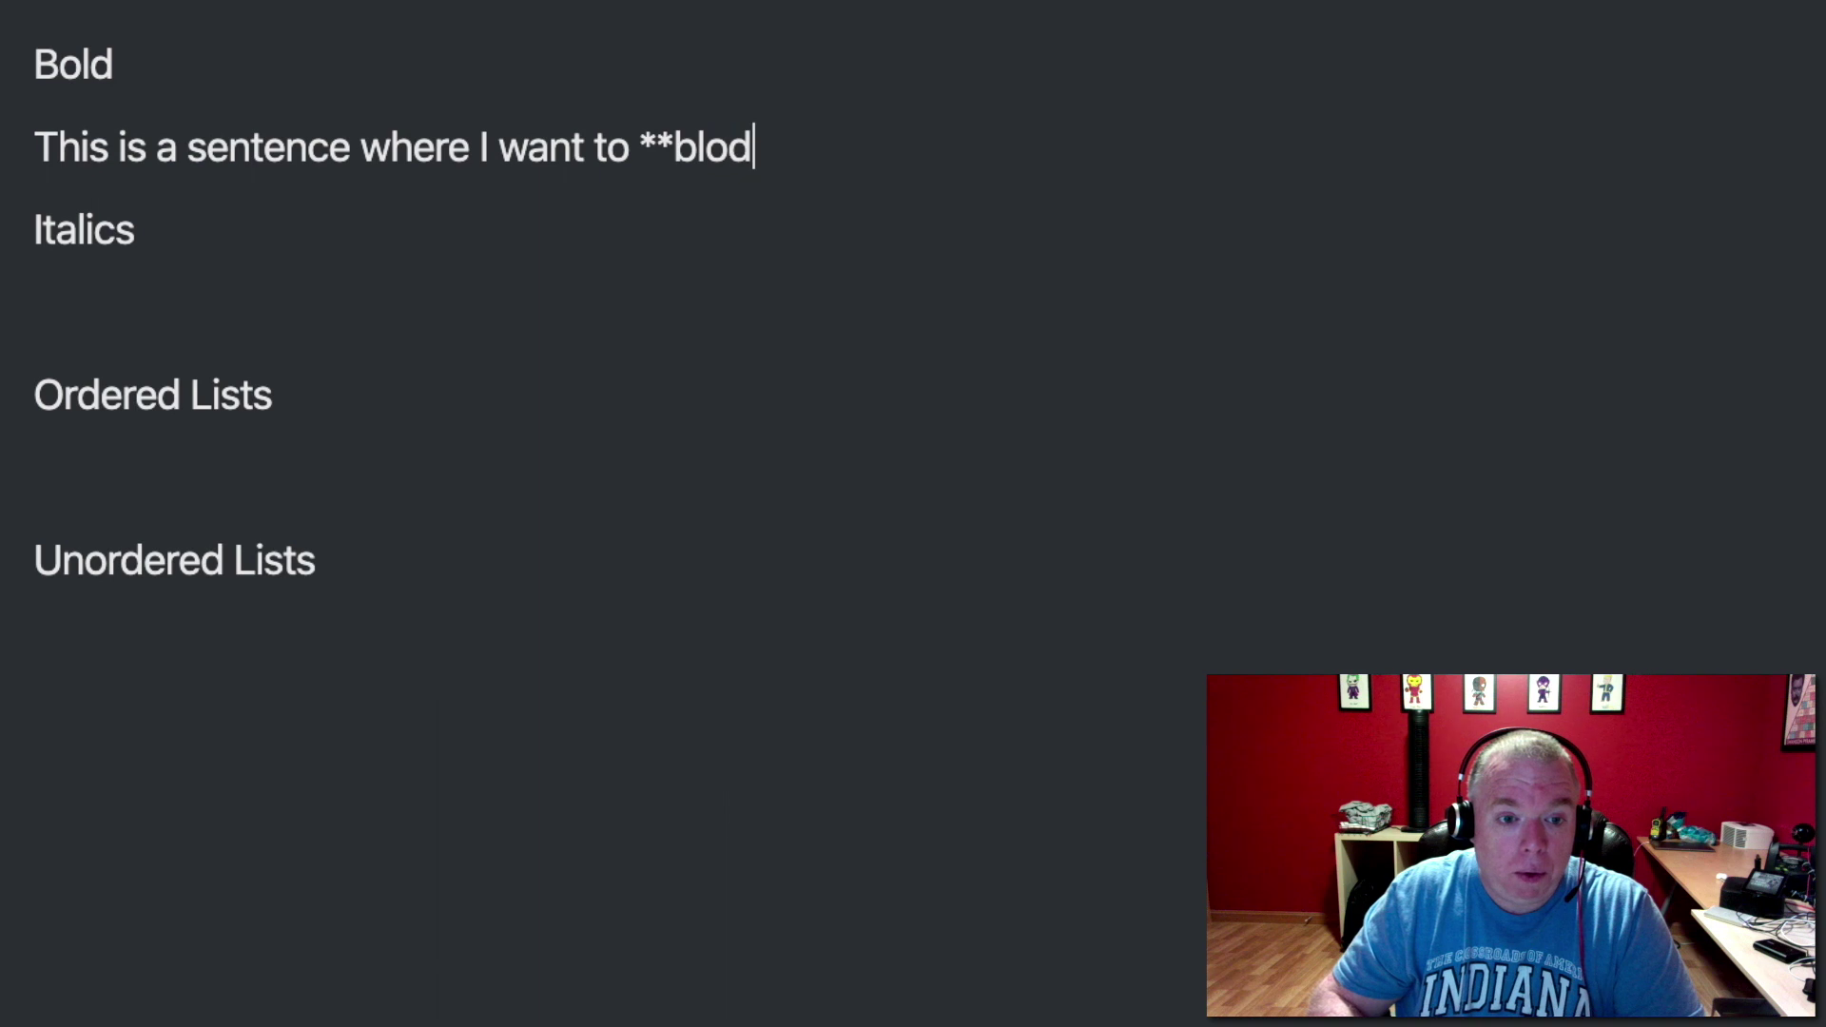
key("BackSpace")
key("BackSpace")
key("BackSpace")
type("oll")
key("BackSpace")
type("d t")
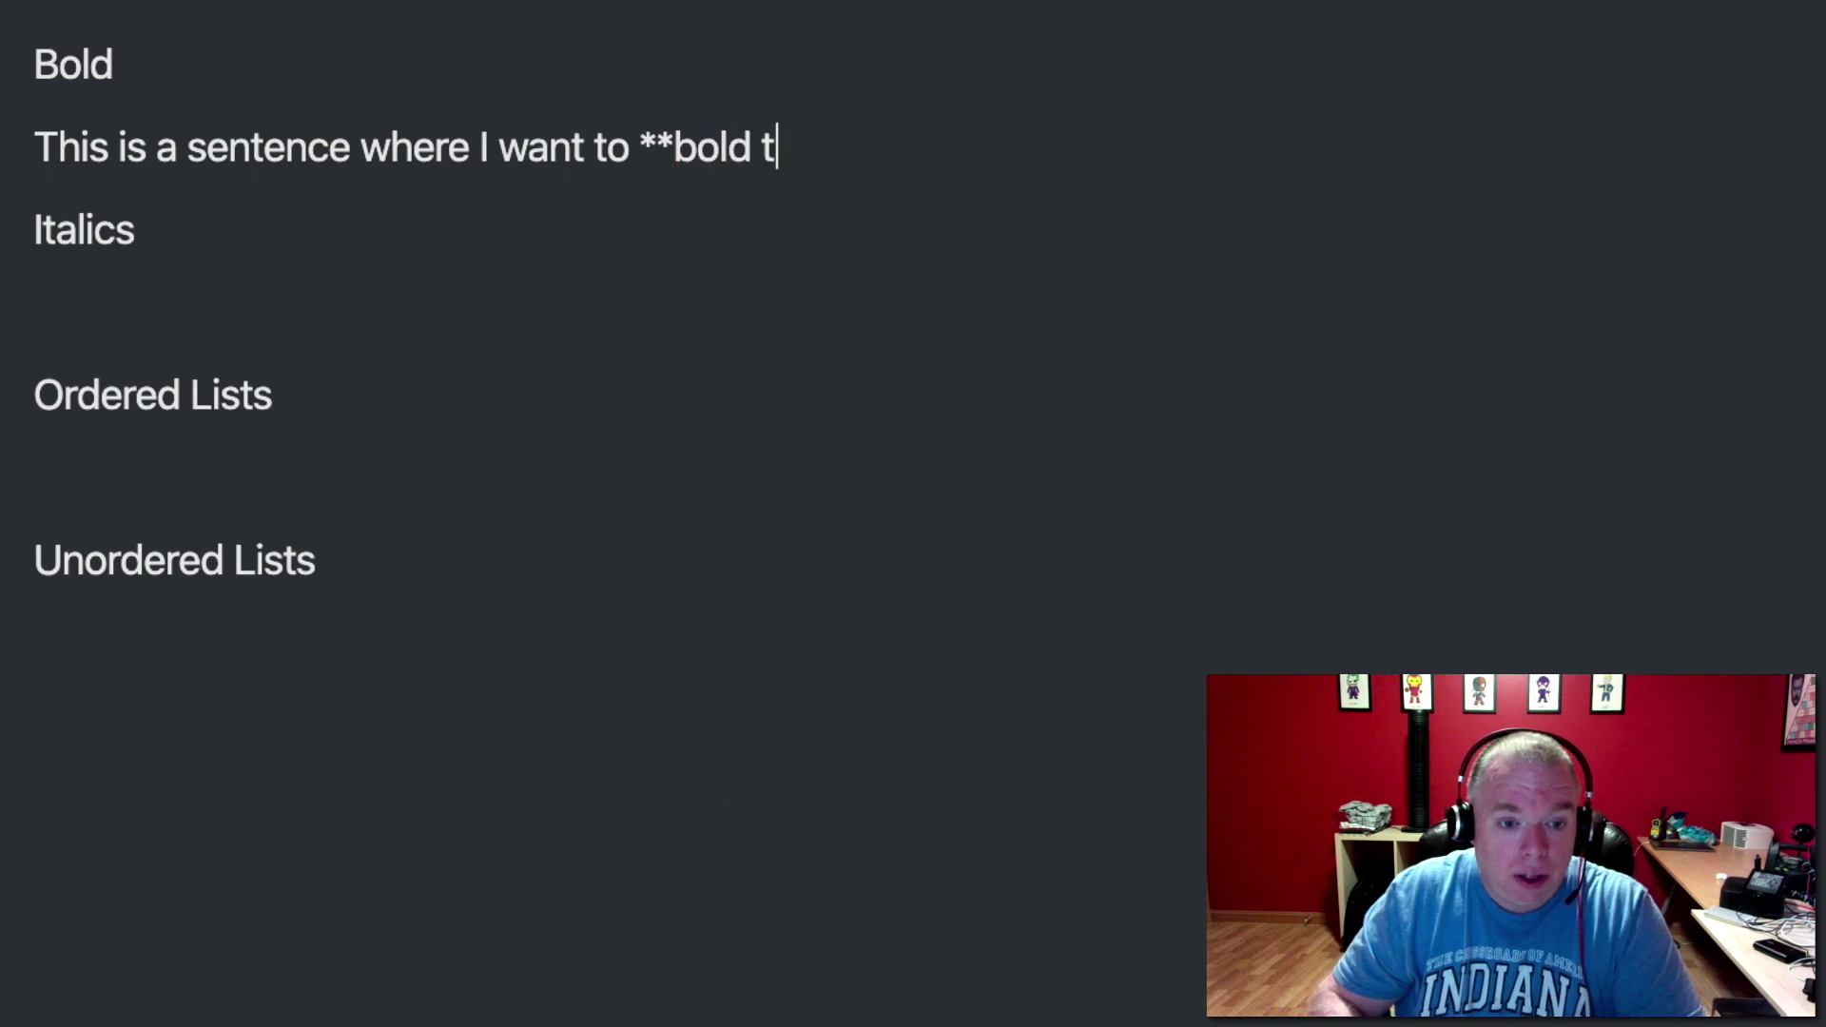
type("he rest of the s")
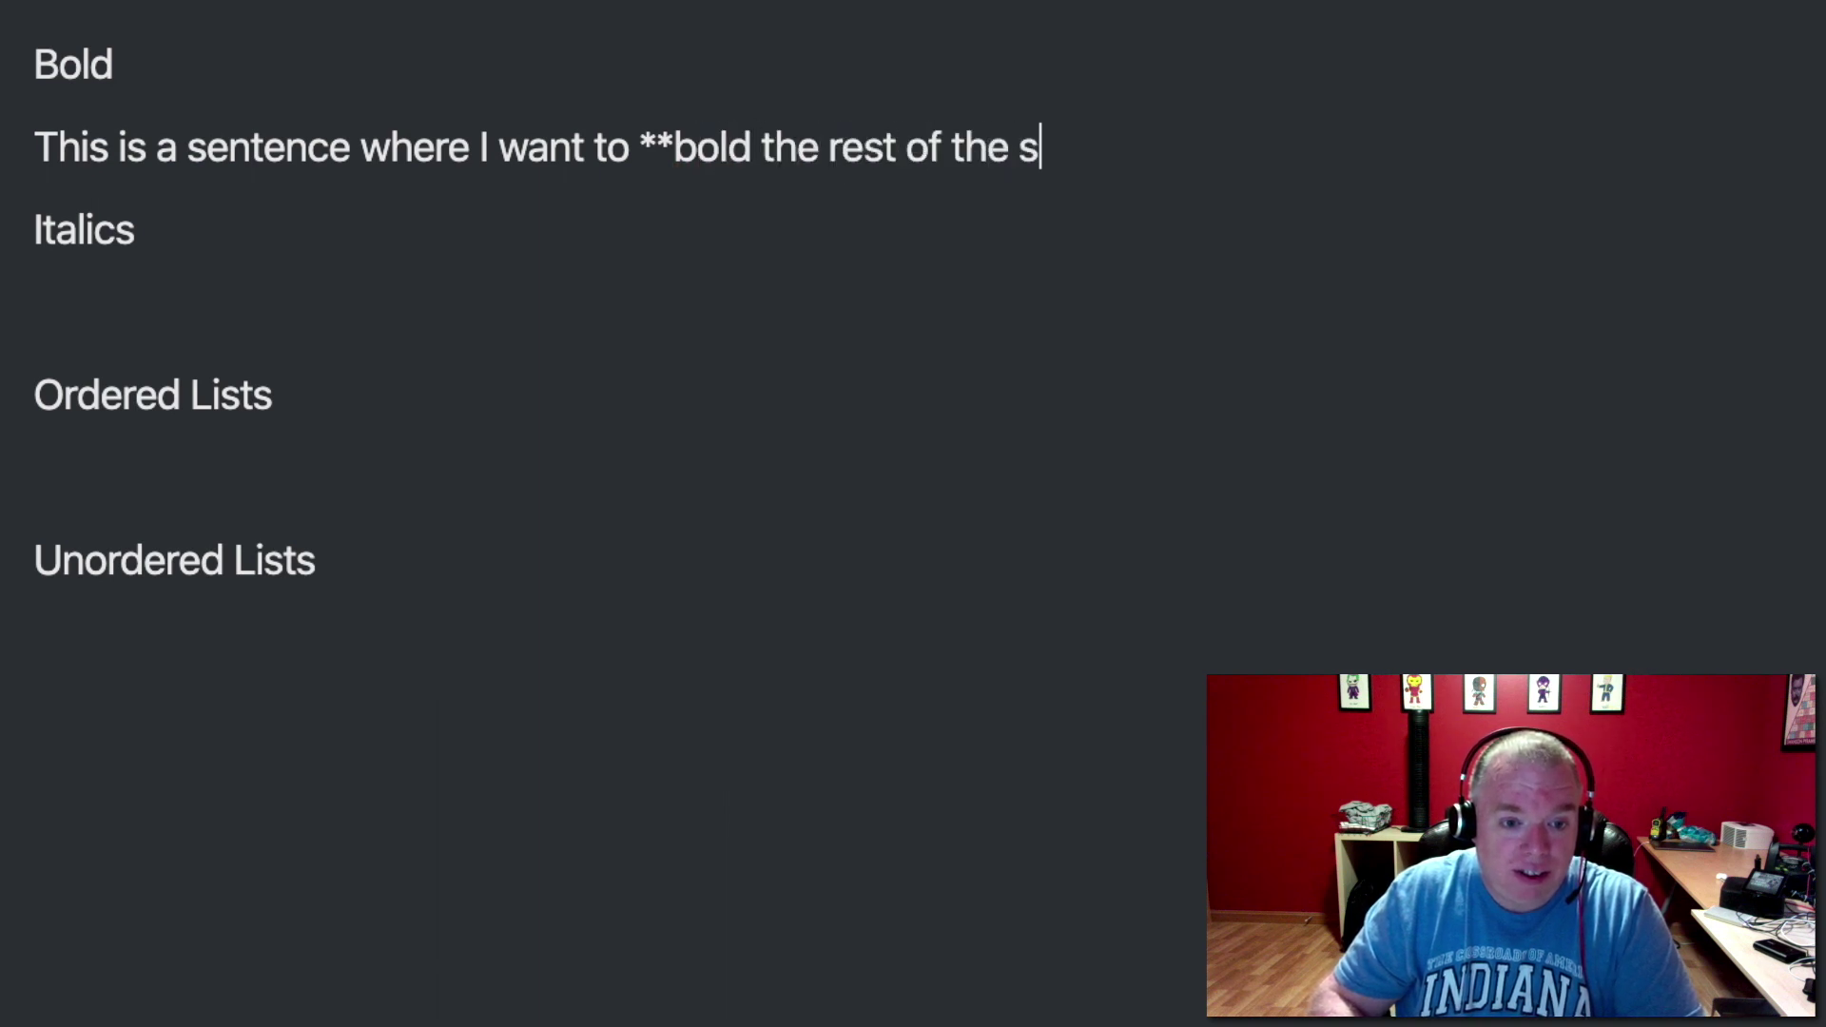
type("entence")
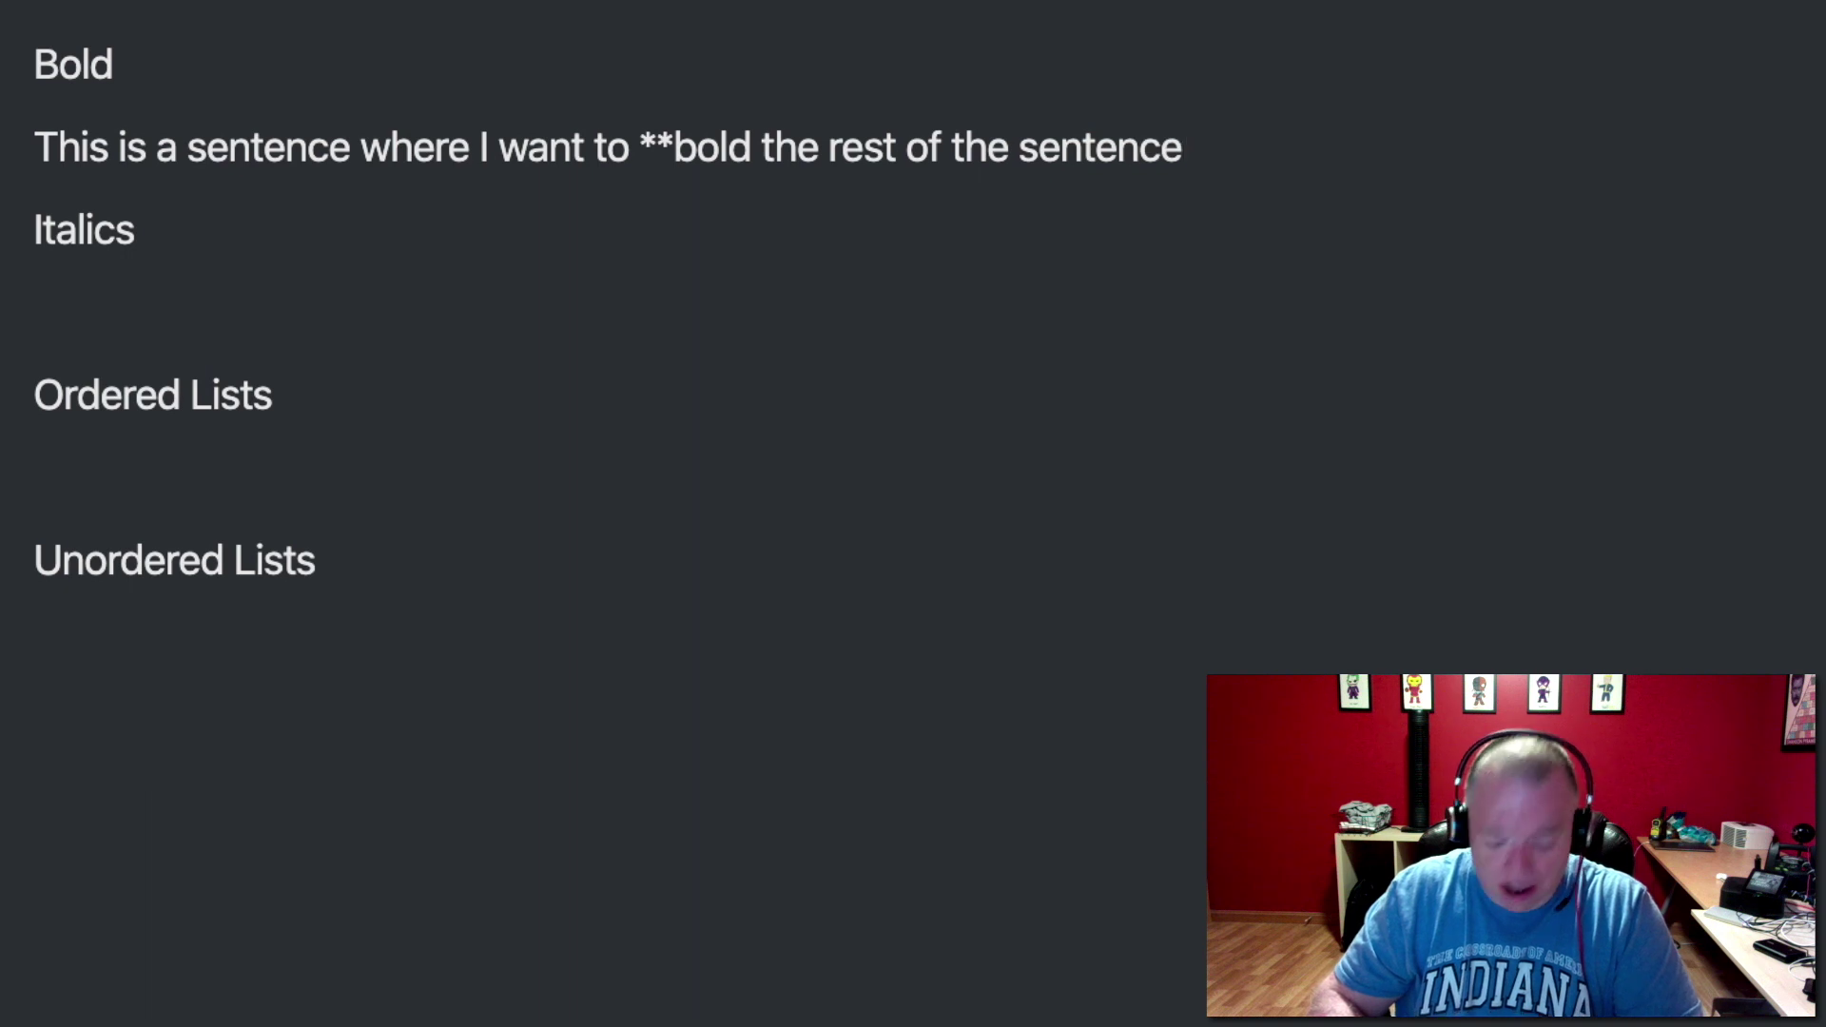
type("**")
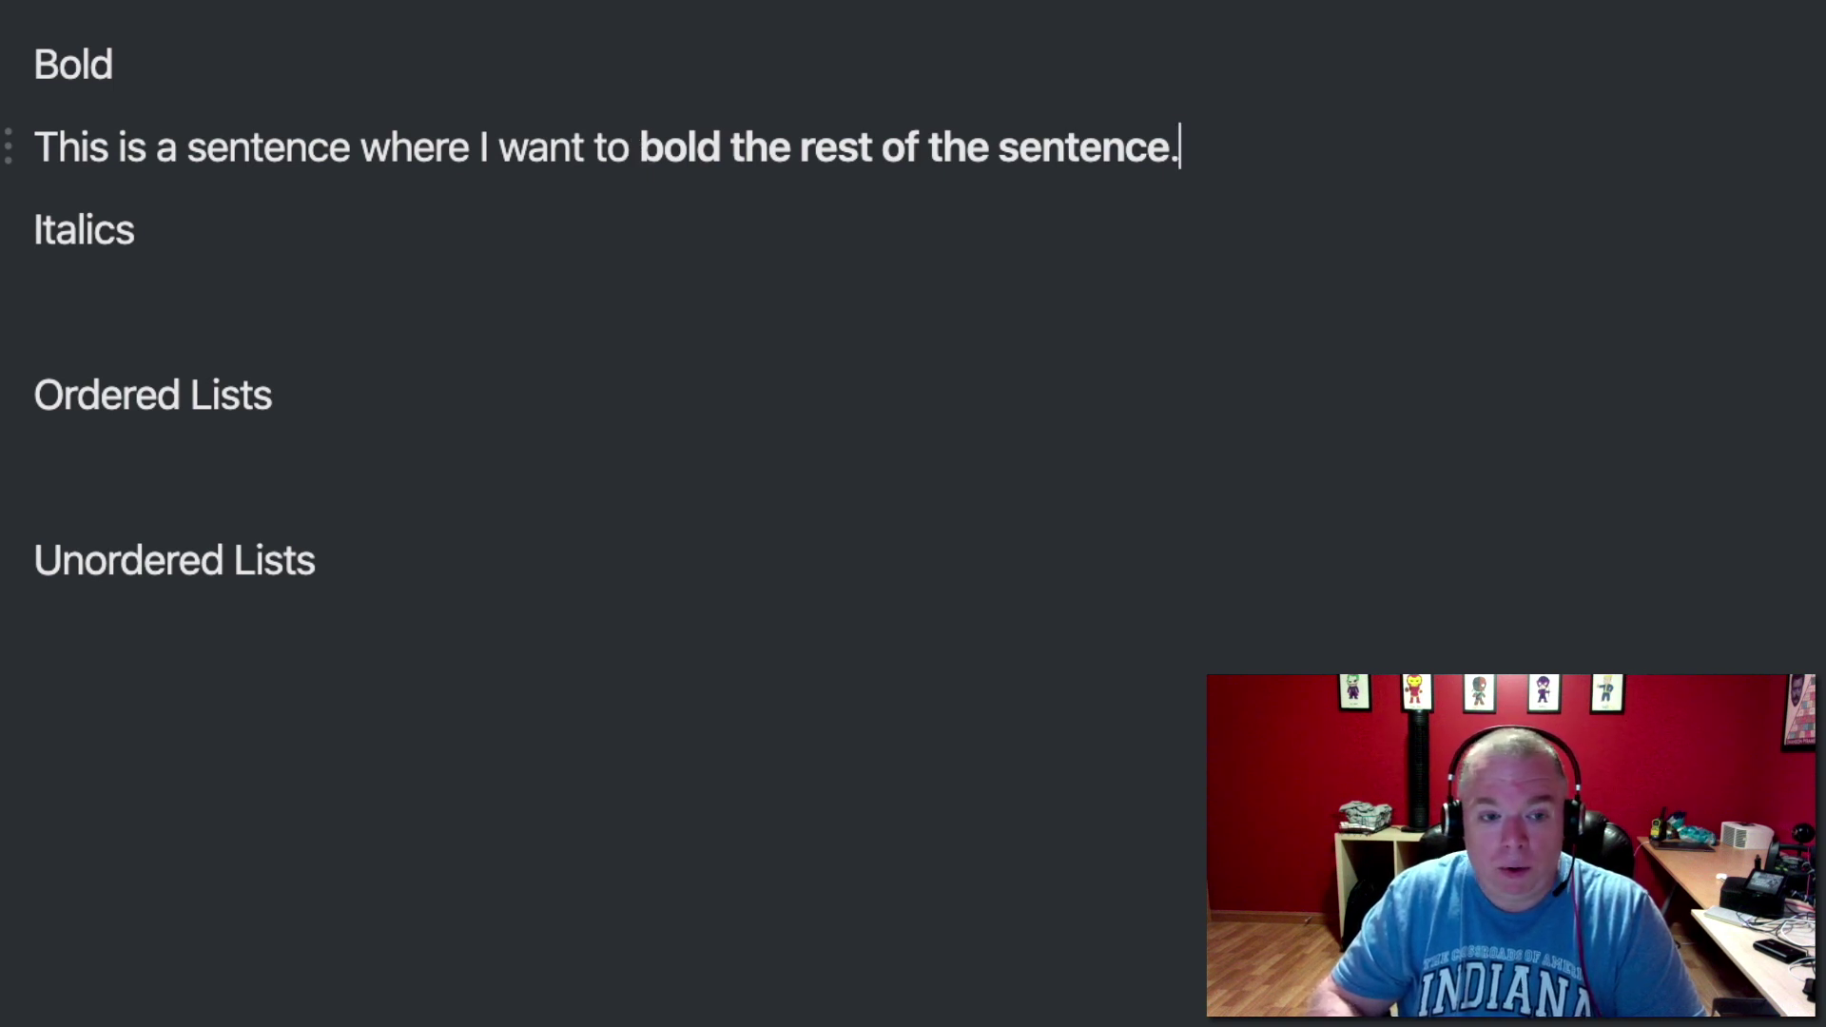
key("Return")
key("Return")
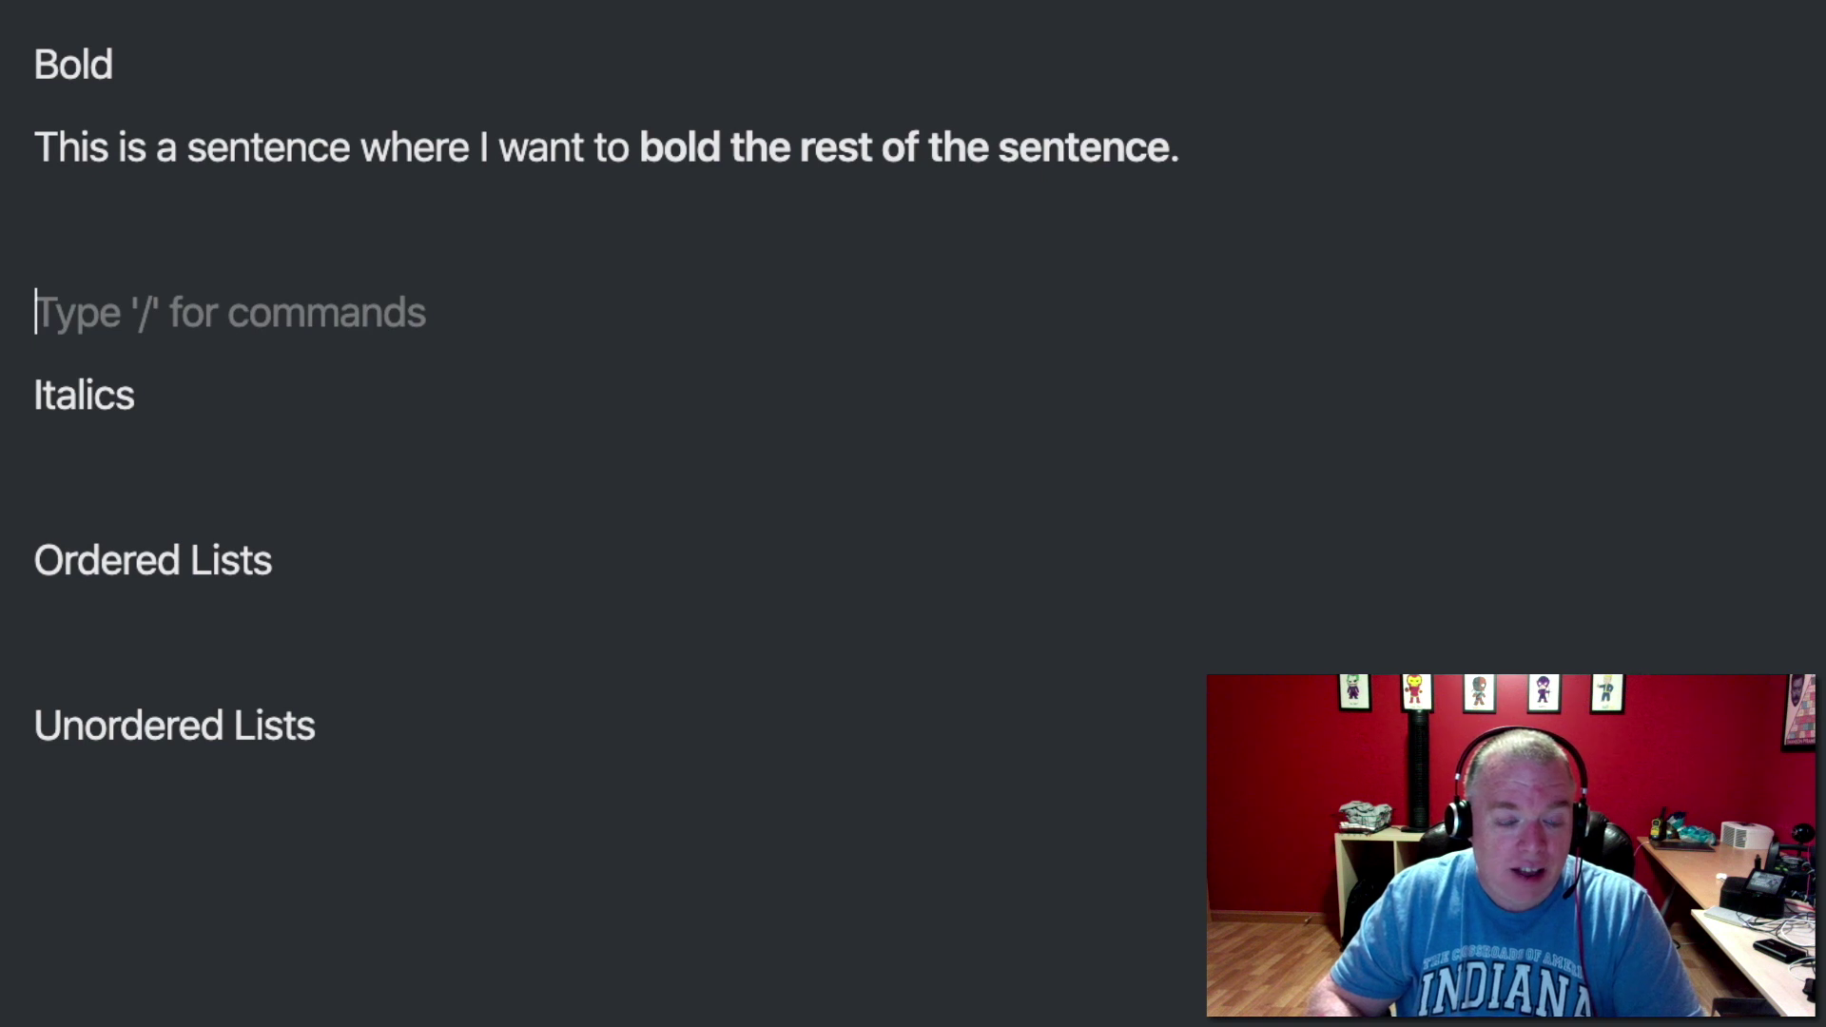
- Type 'This is a **bolded** word.' so only 'bolded' appears bold
type("This ")
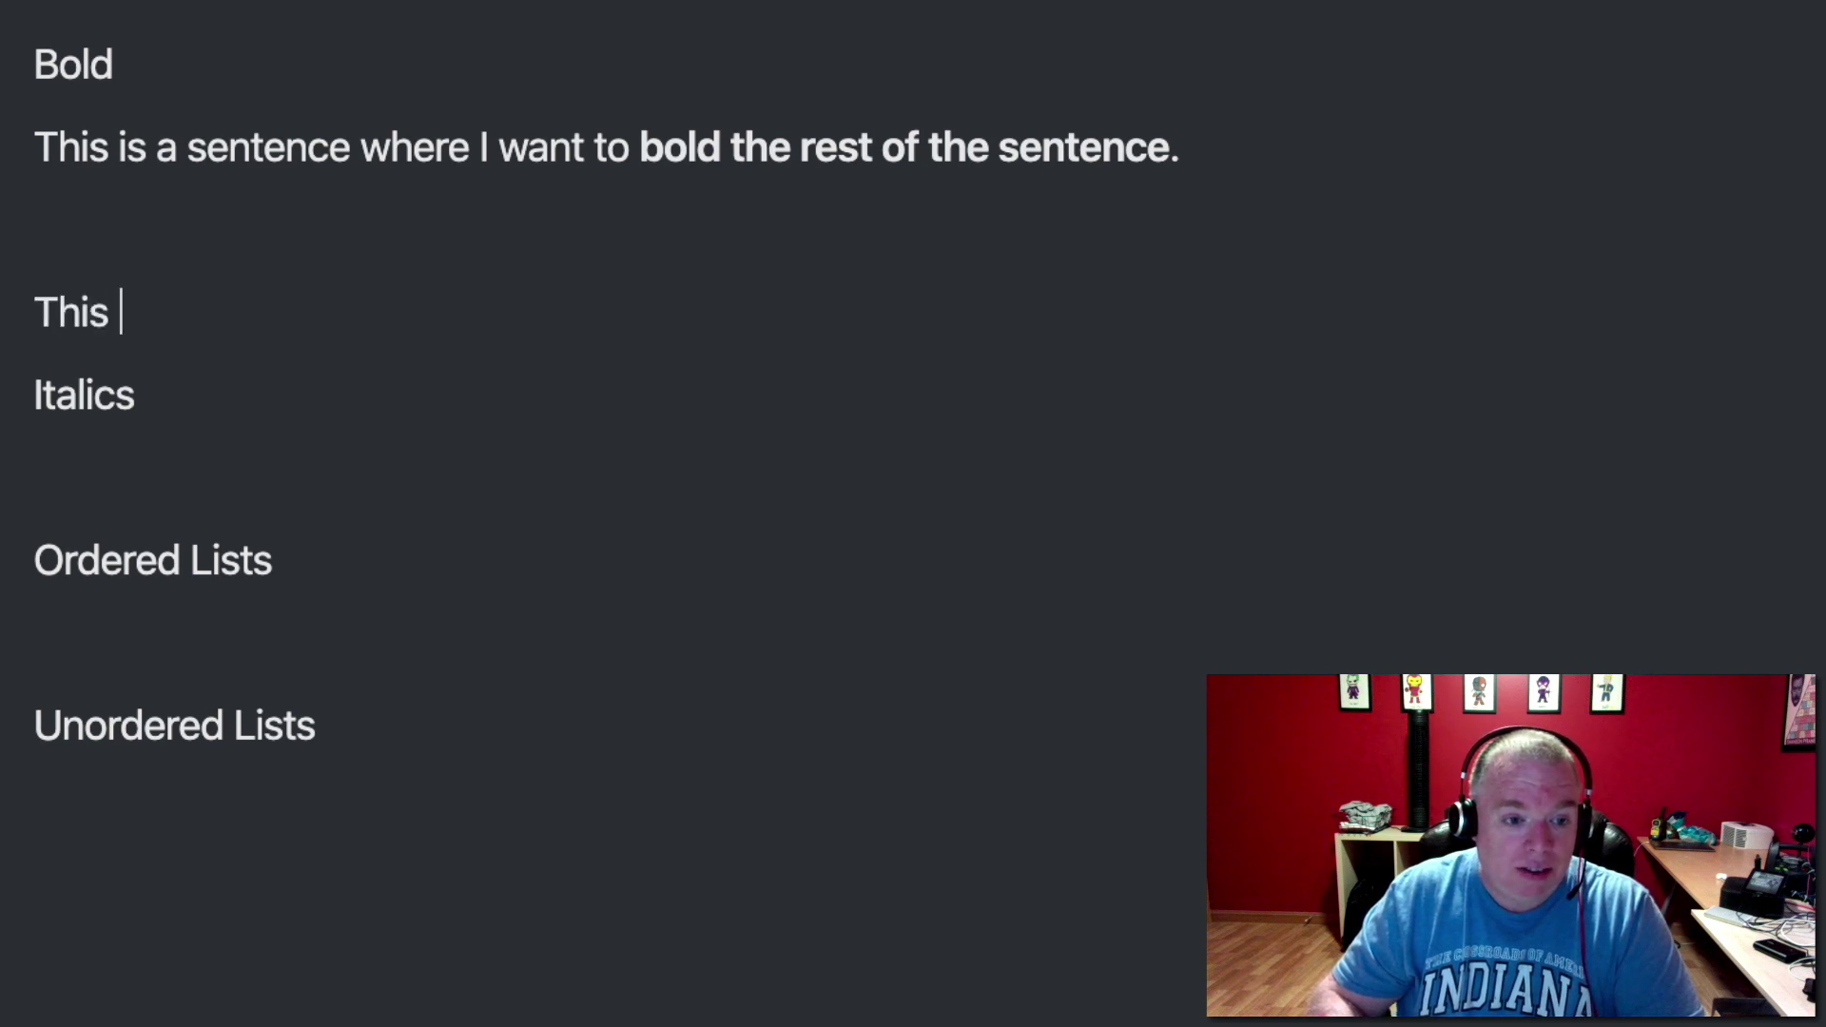
type("is a **")
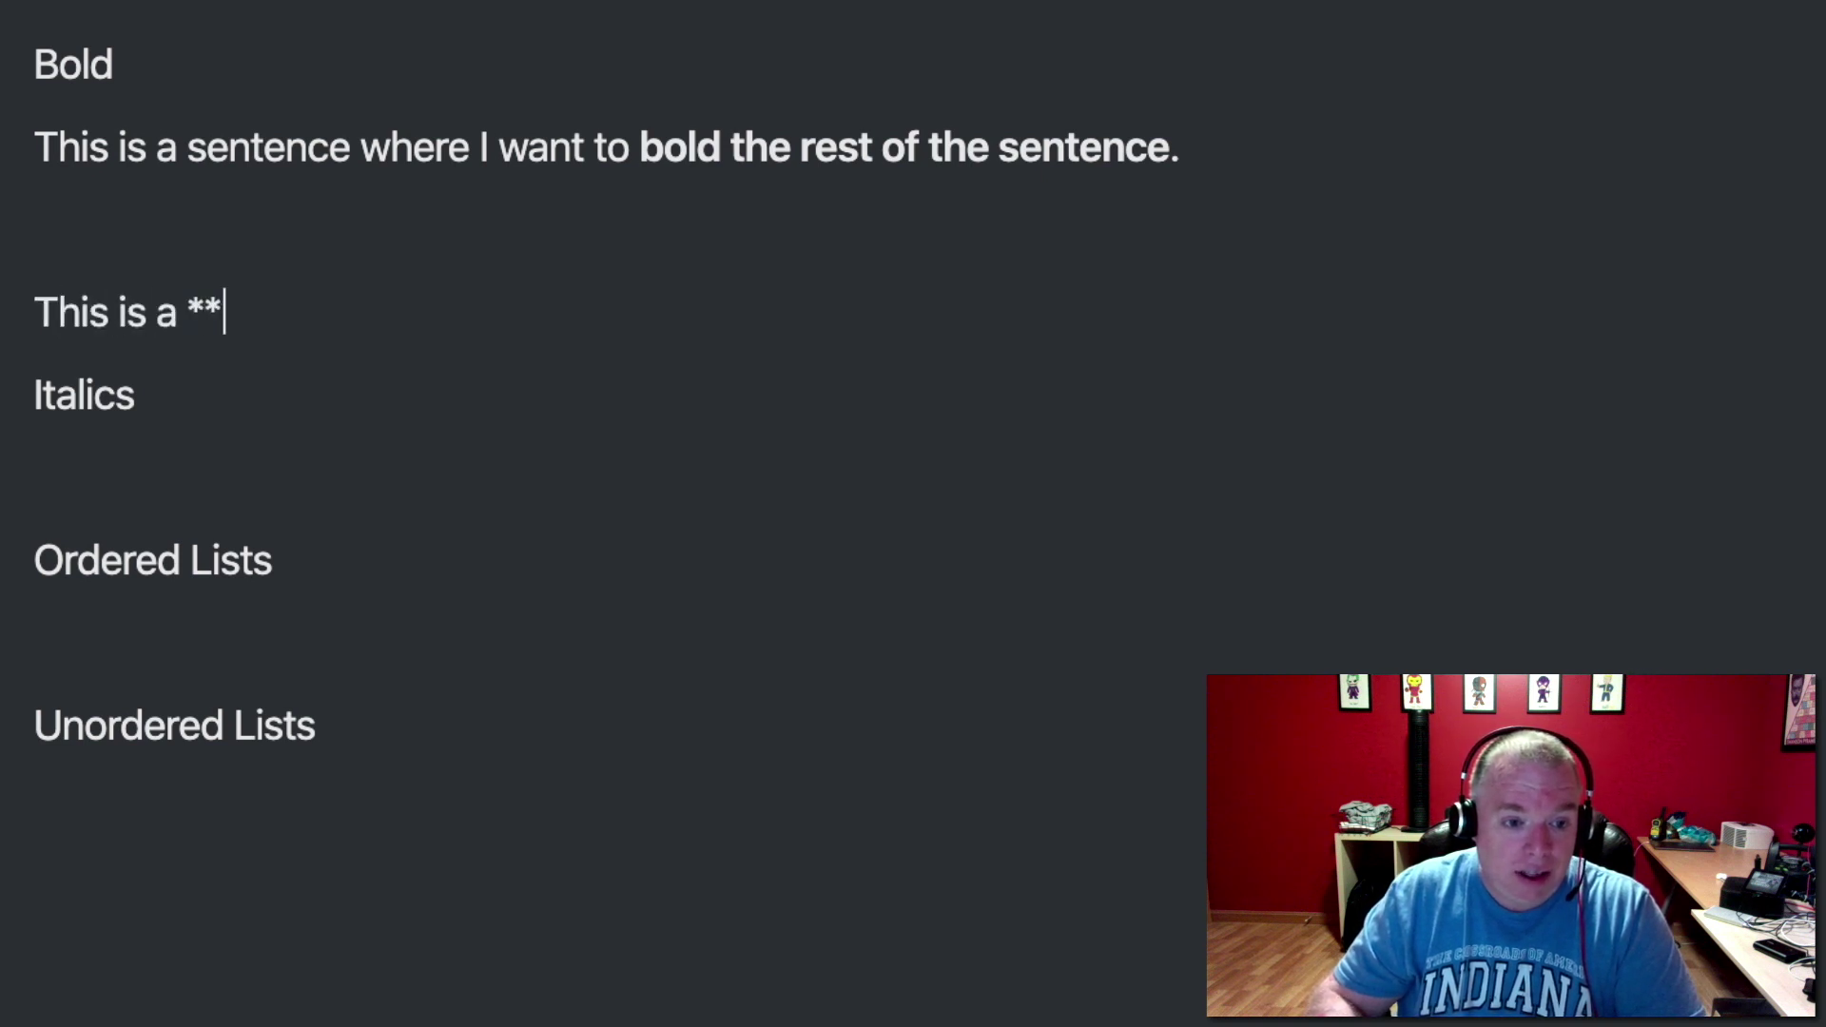
type("blo")
key("BackSpace")
key("BackSpace")
type("l")
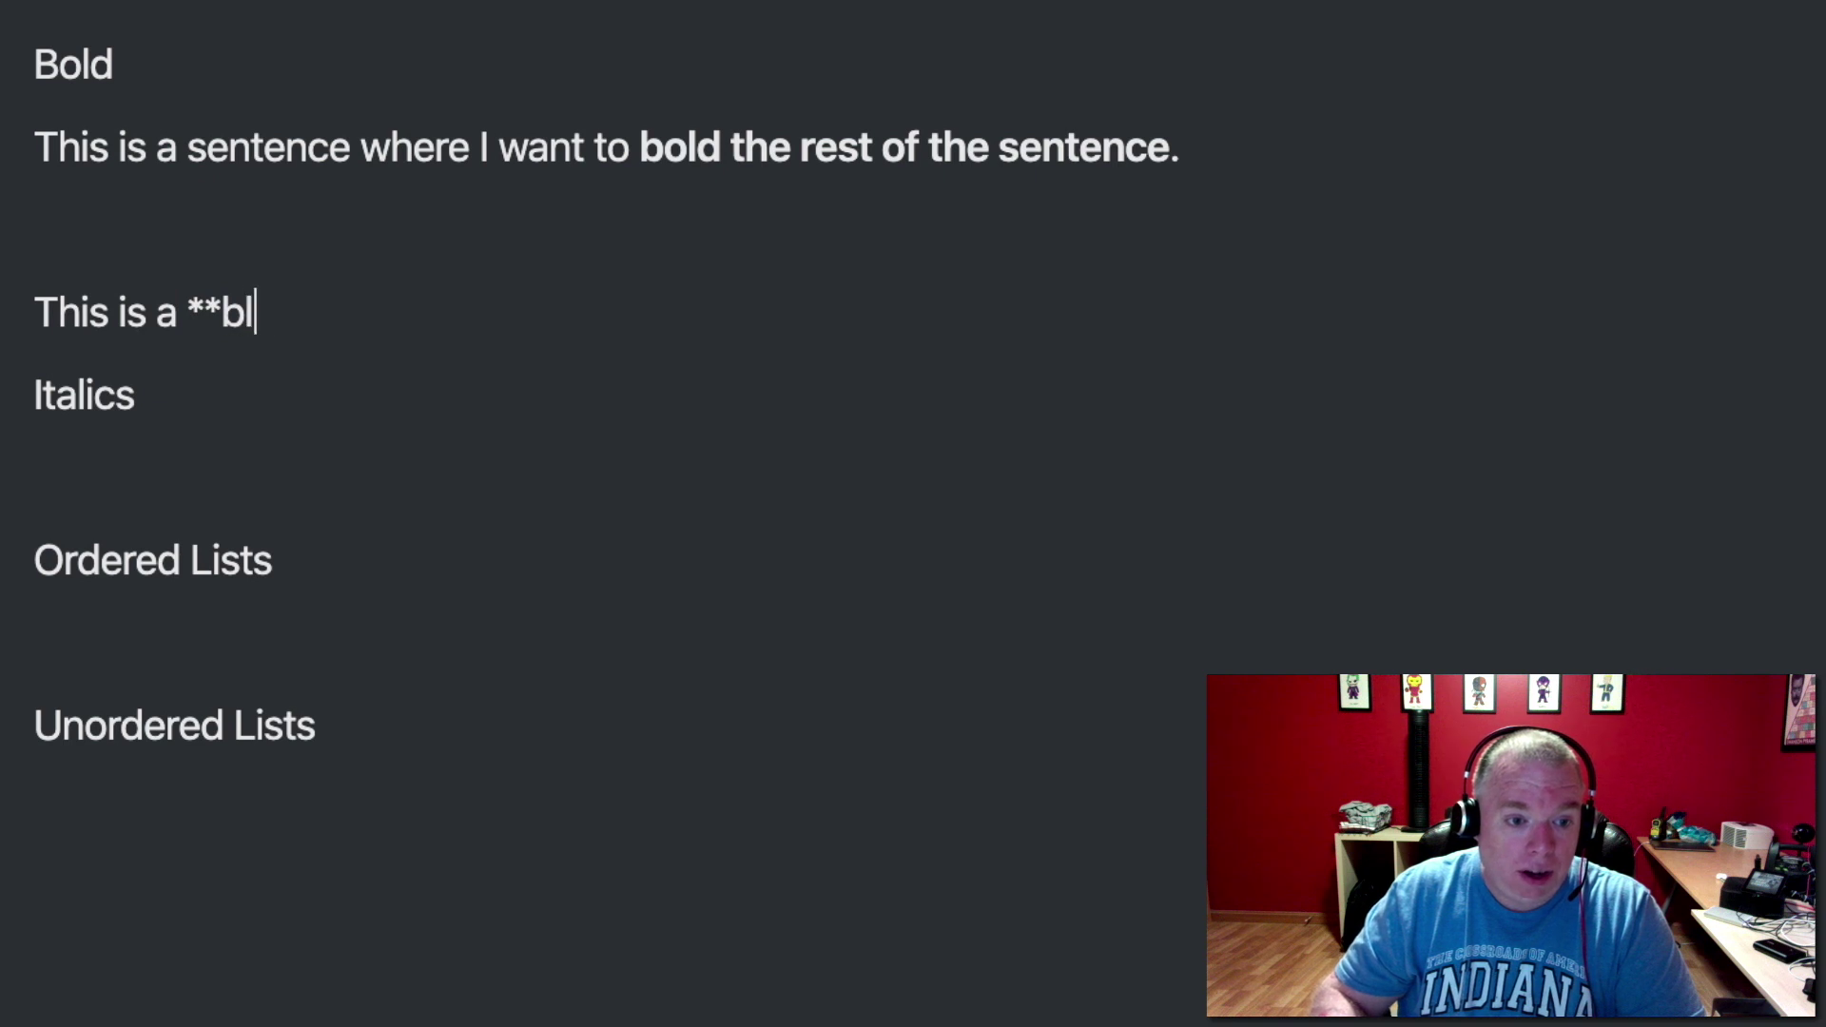
key("BackSpace")
type("olded")
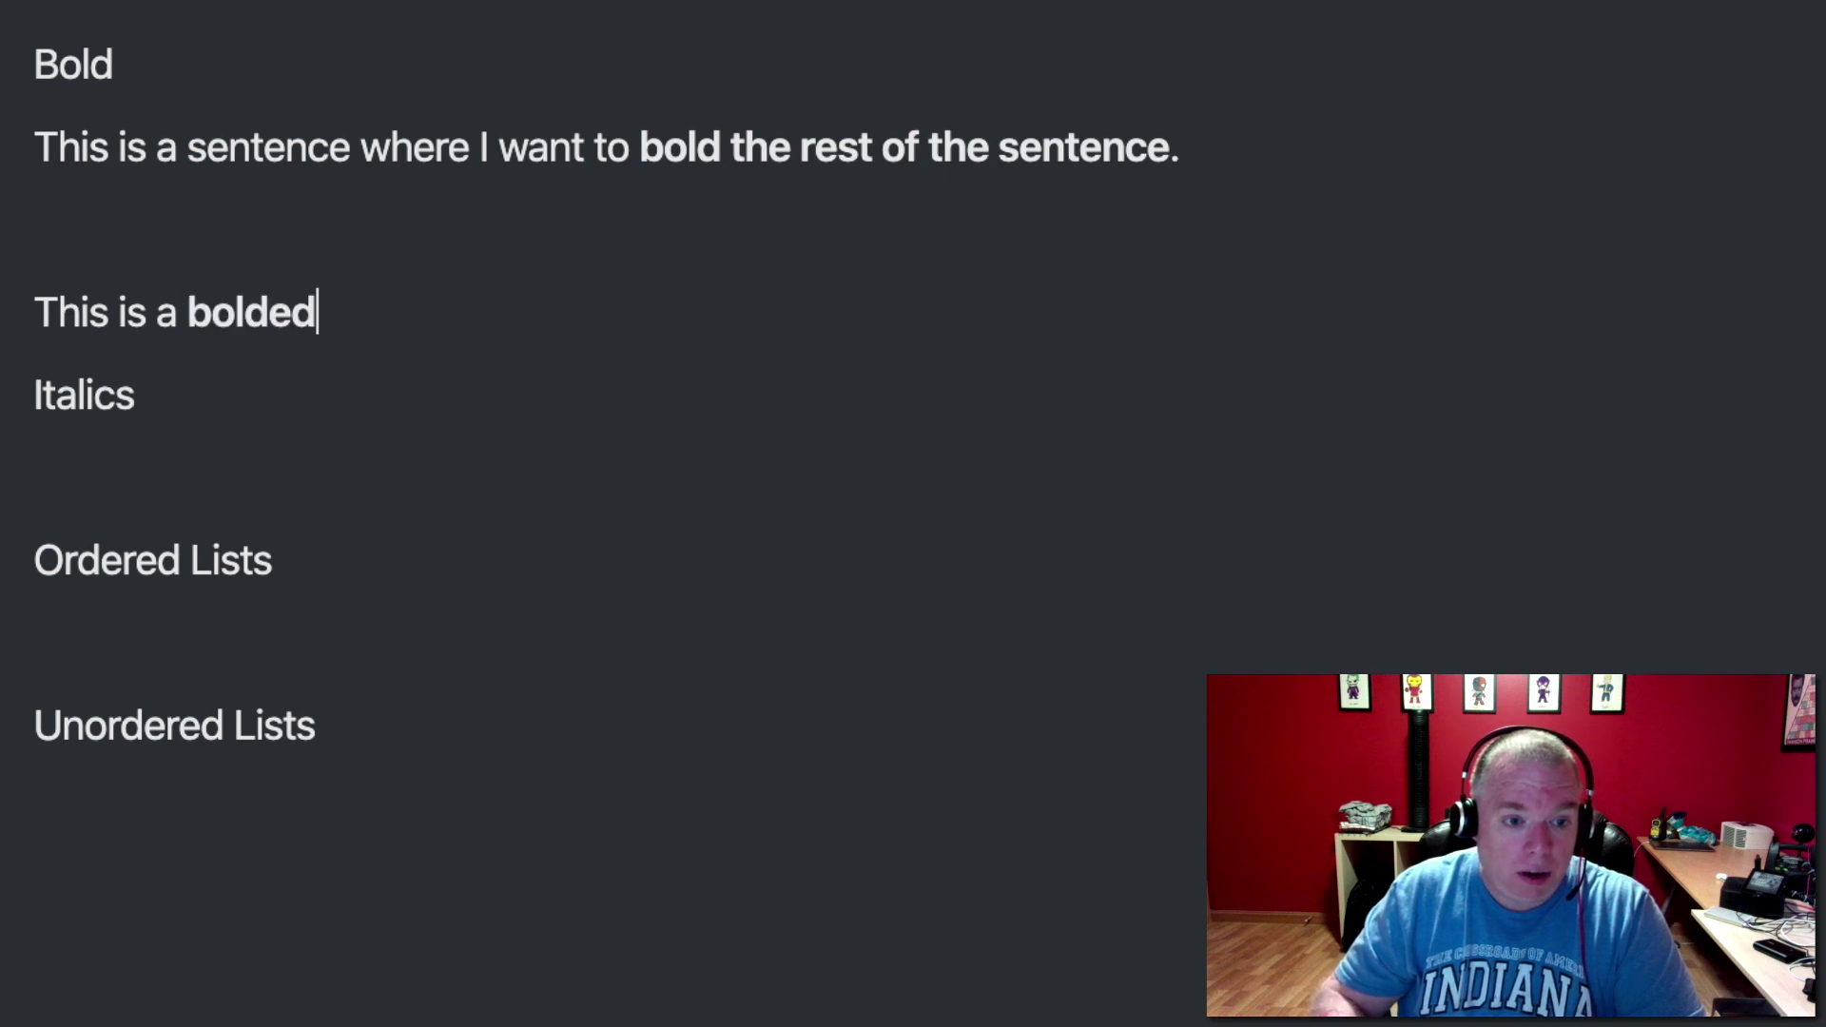
type("** word.")
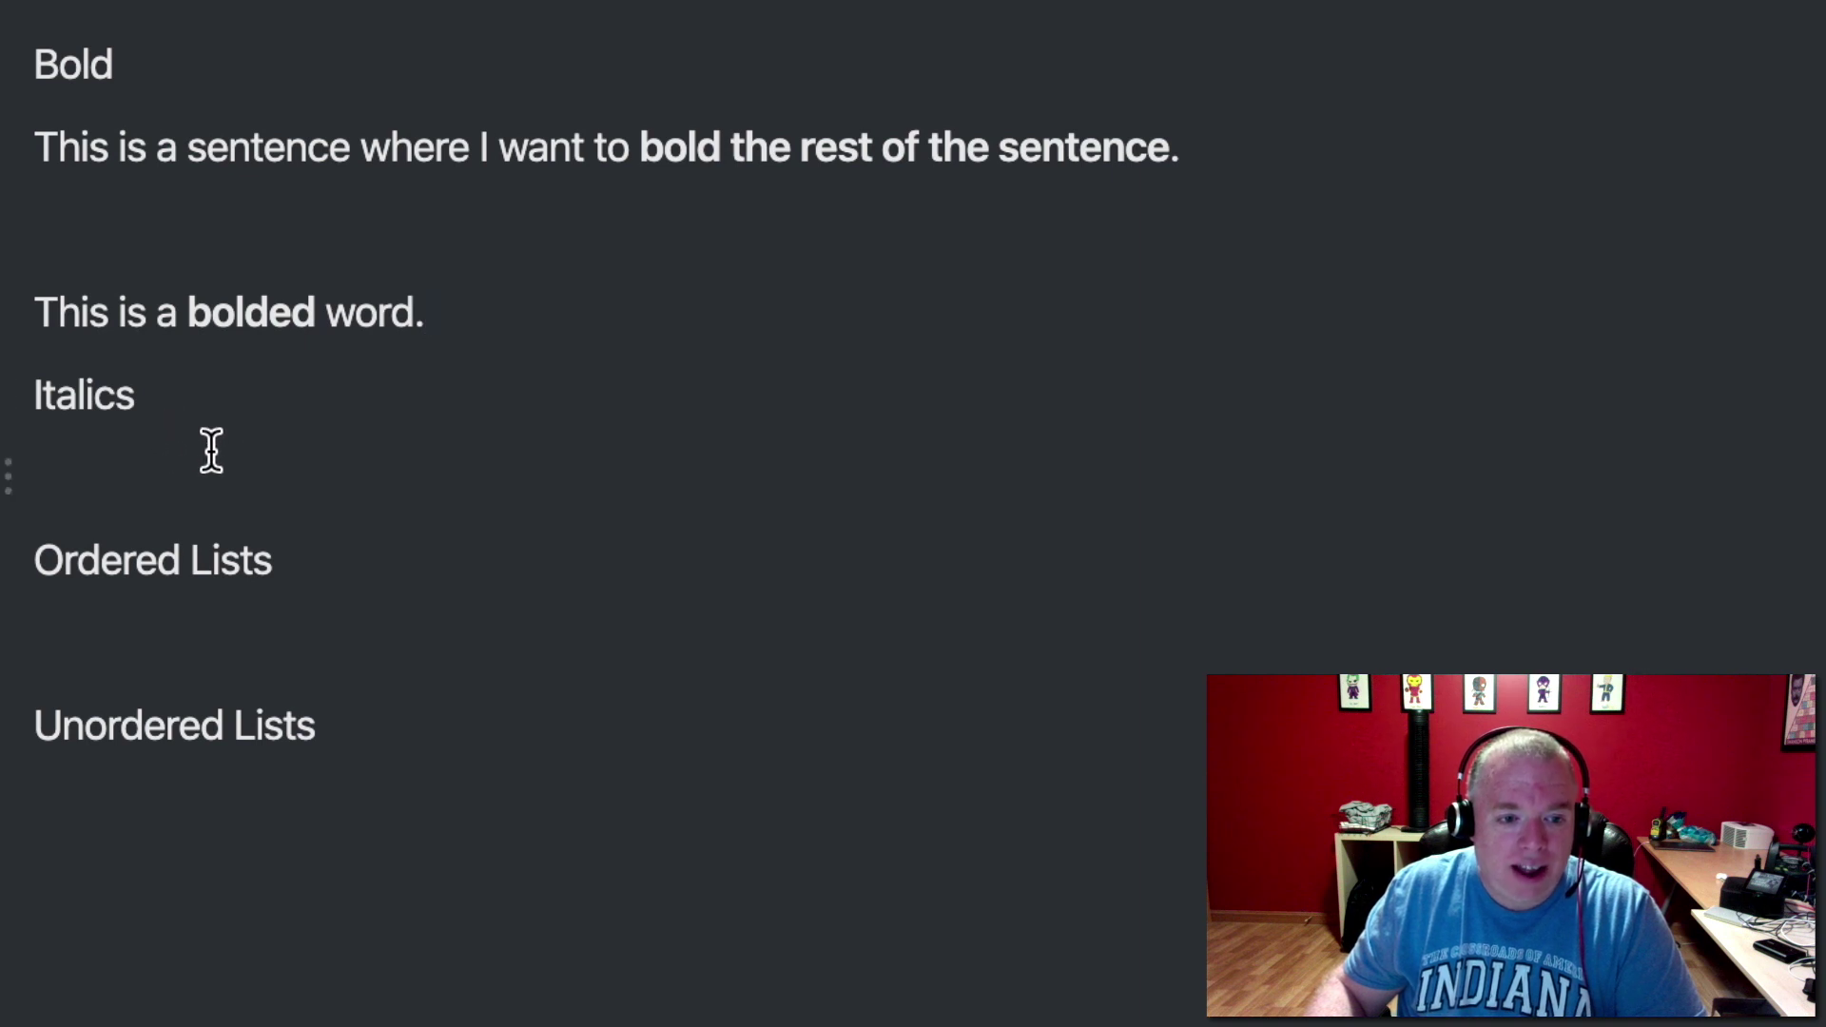
- Under Italics, type 'I want to *italicize* a word.' and start a new line
left_click(197, 473)
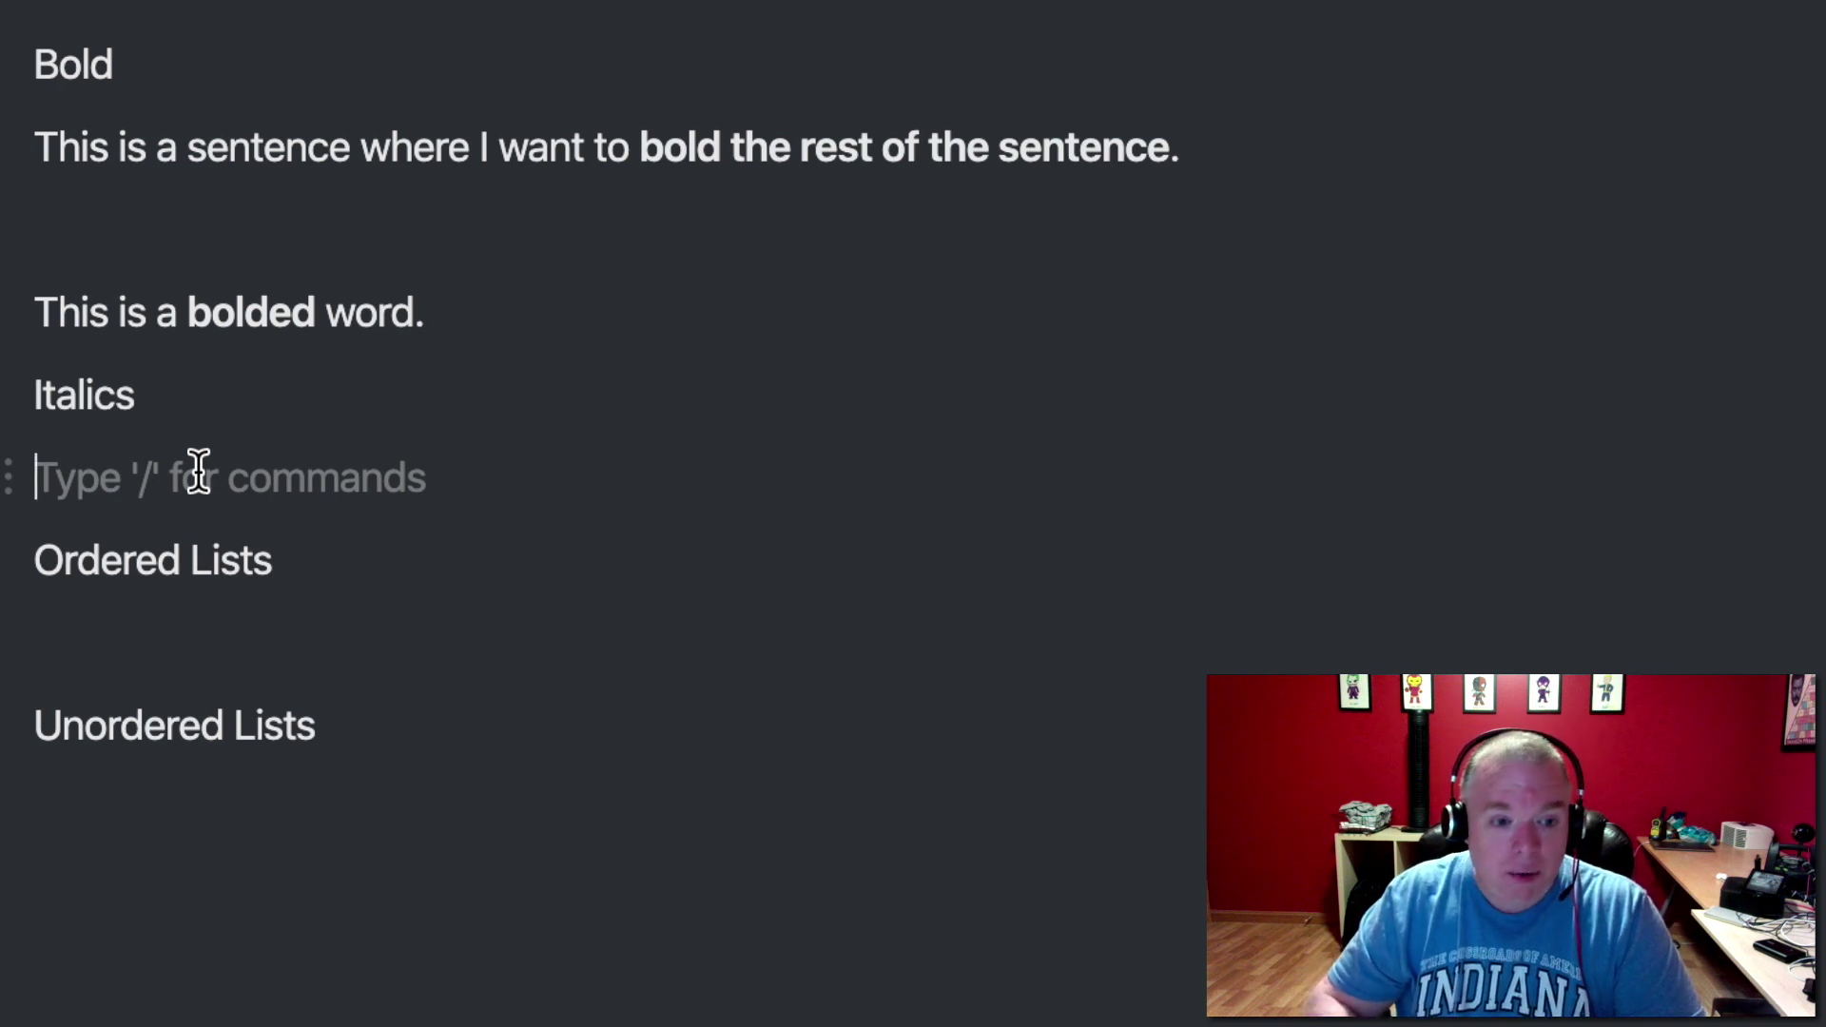
type("I")
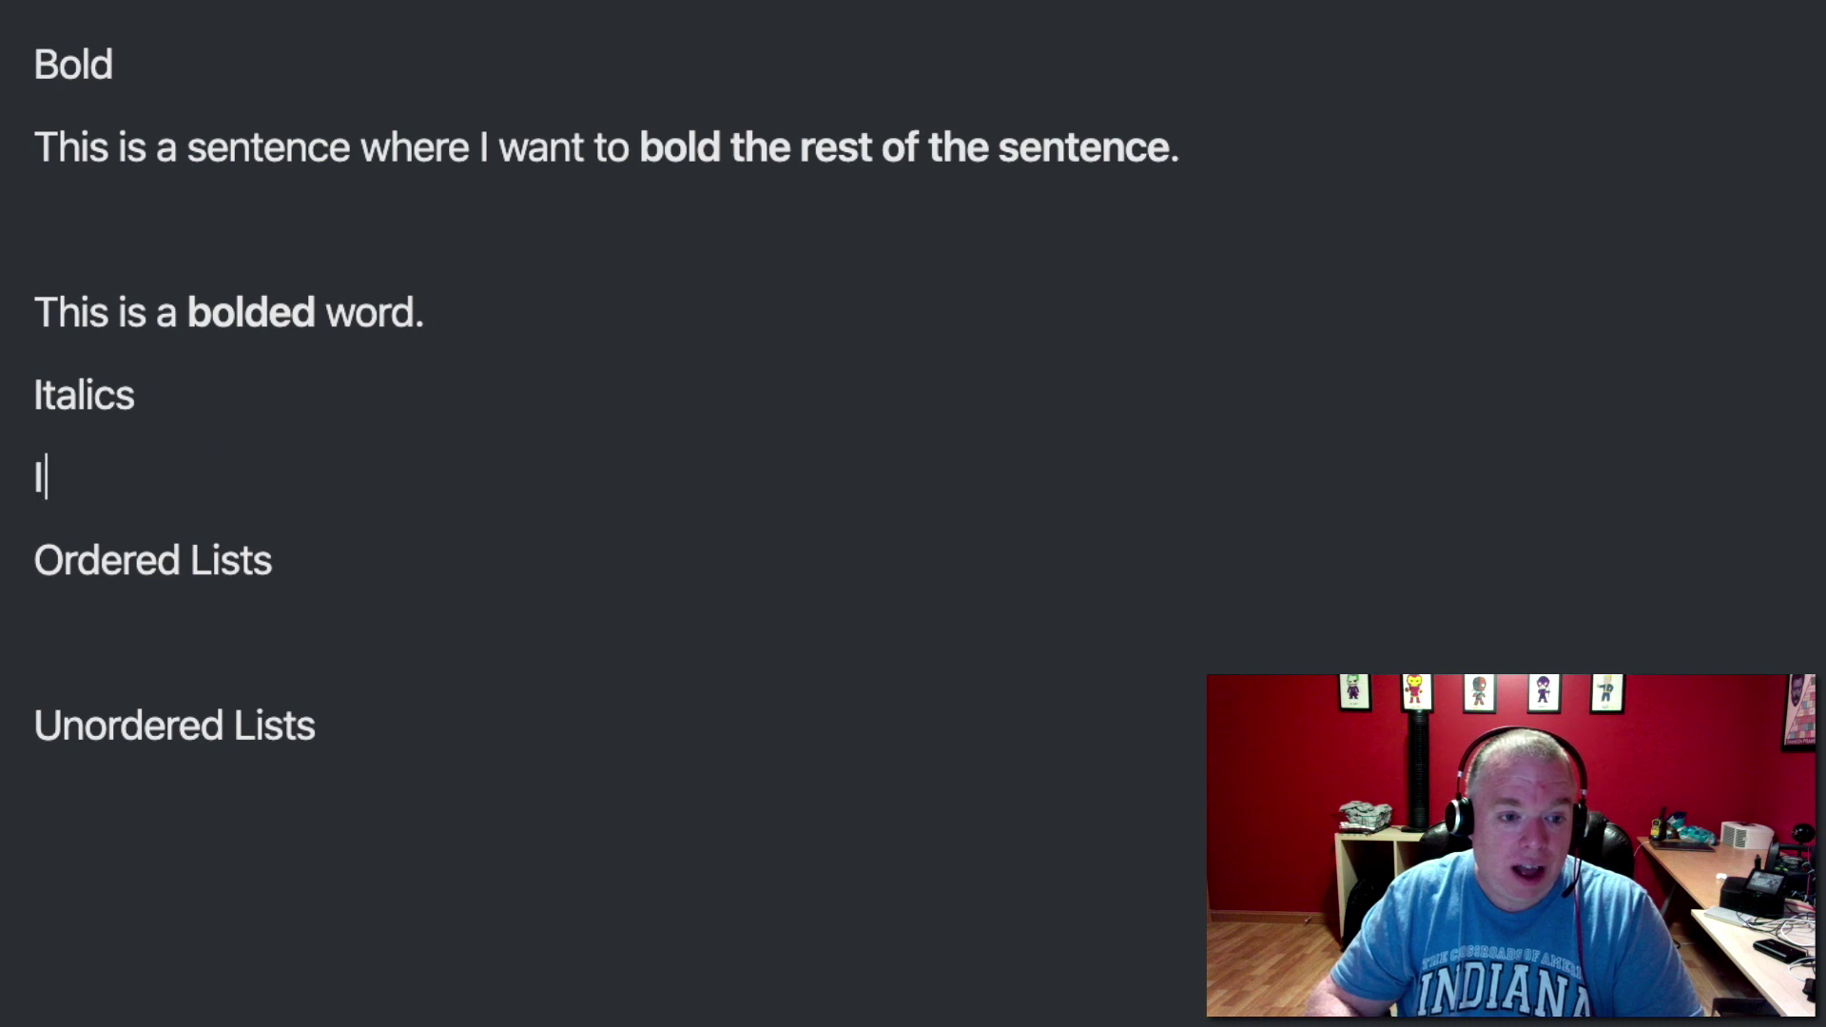
type(" want to ")
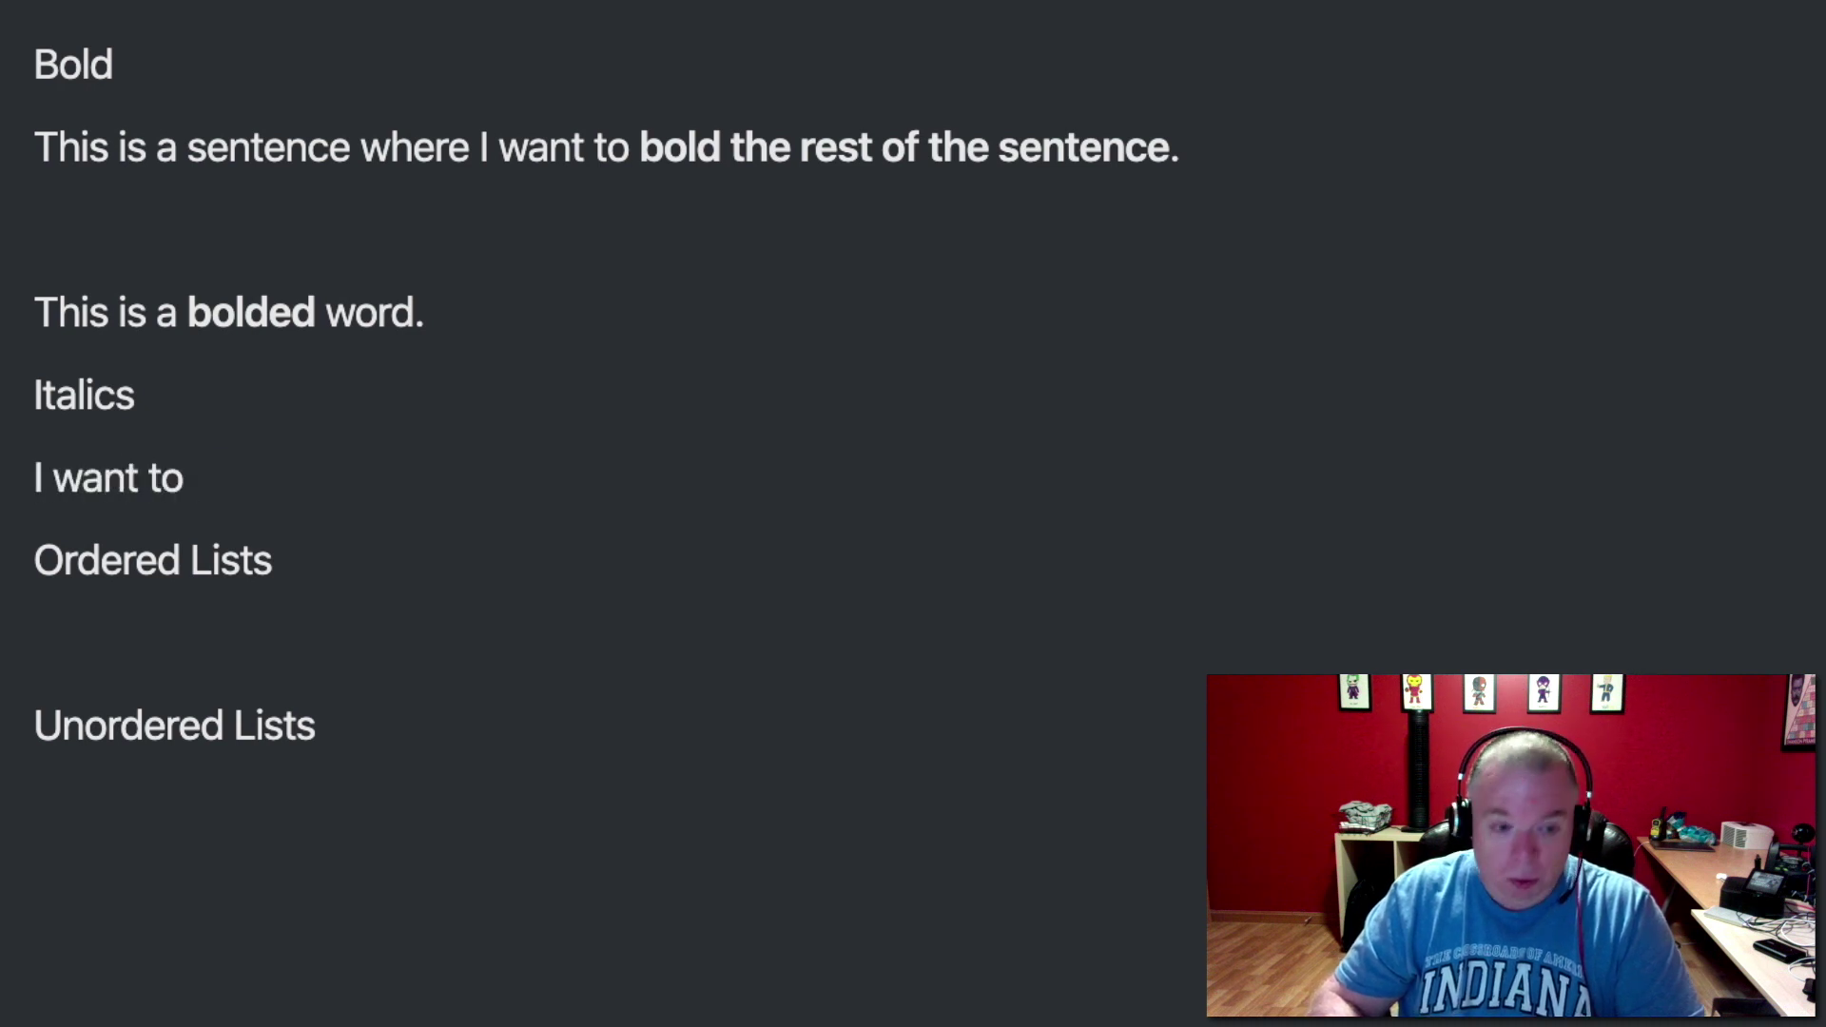
type("*i")
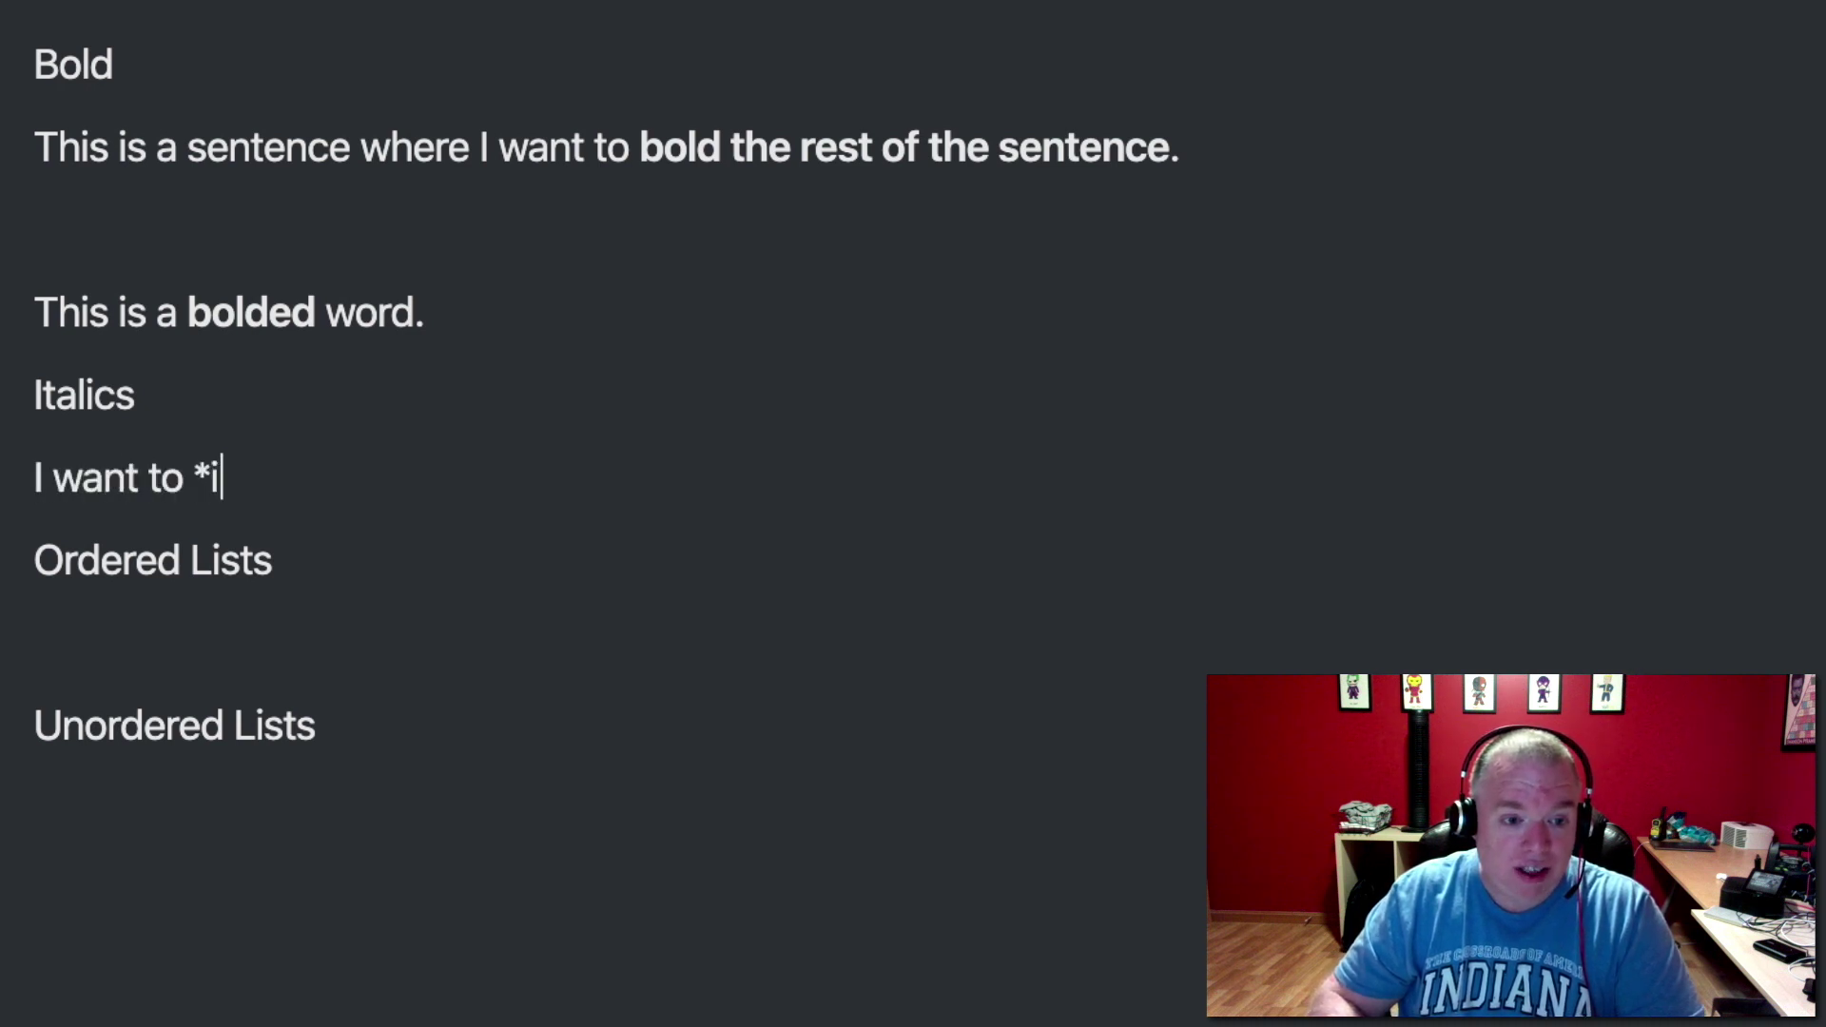
type("talic")
key("BackSpace")
type("c")
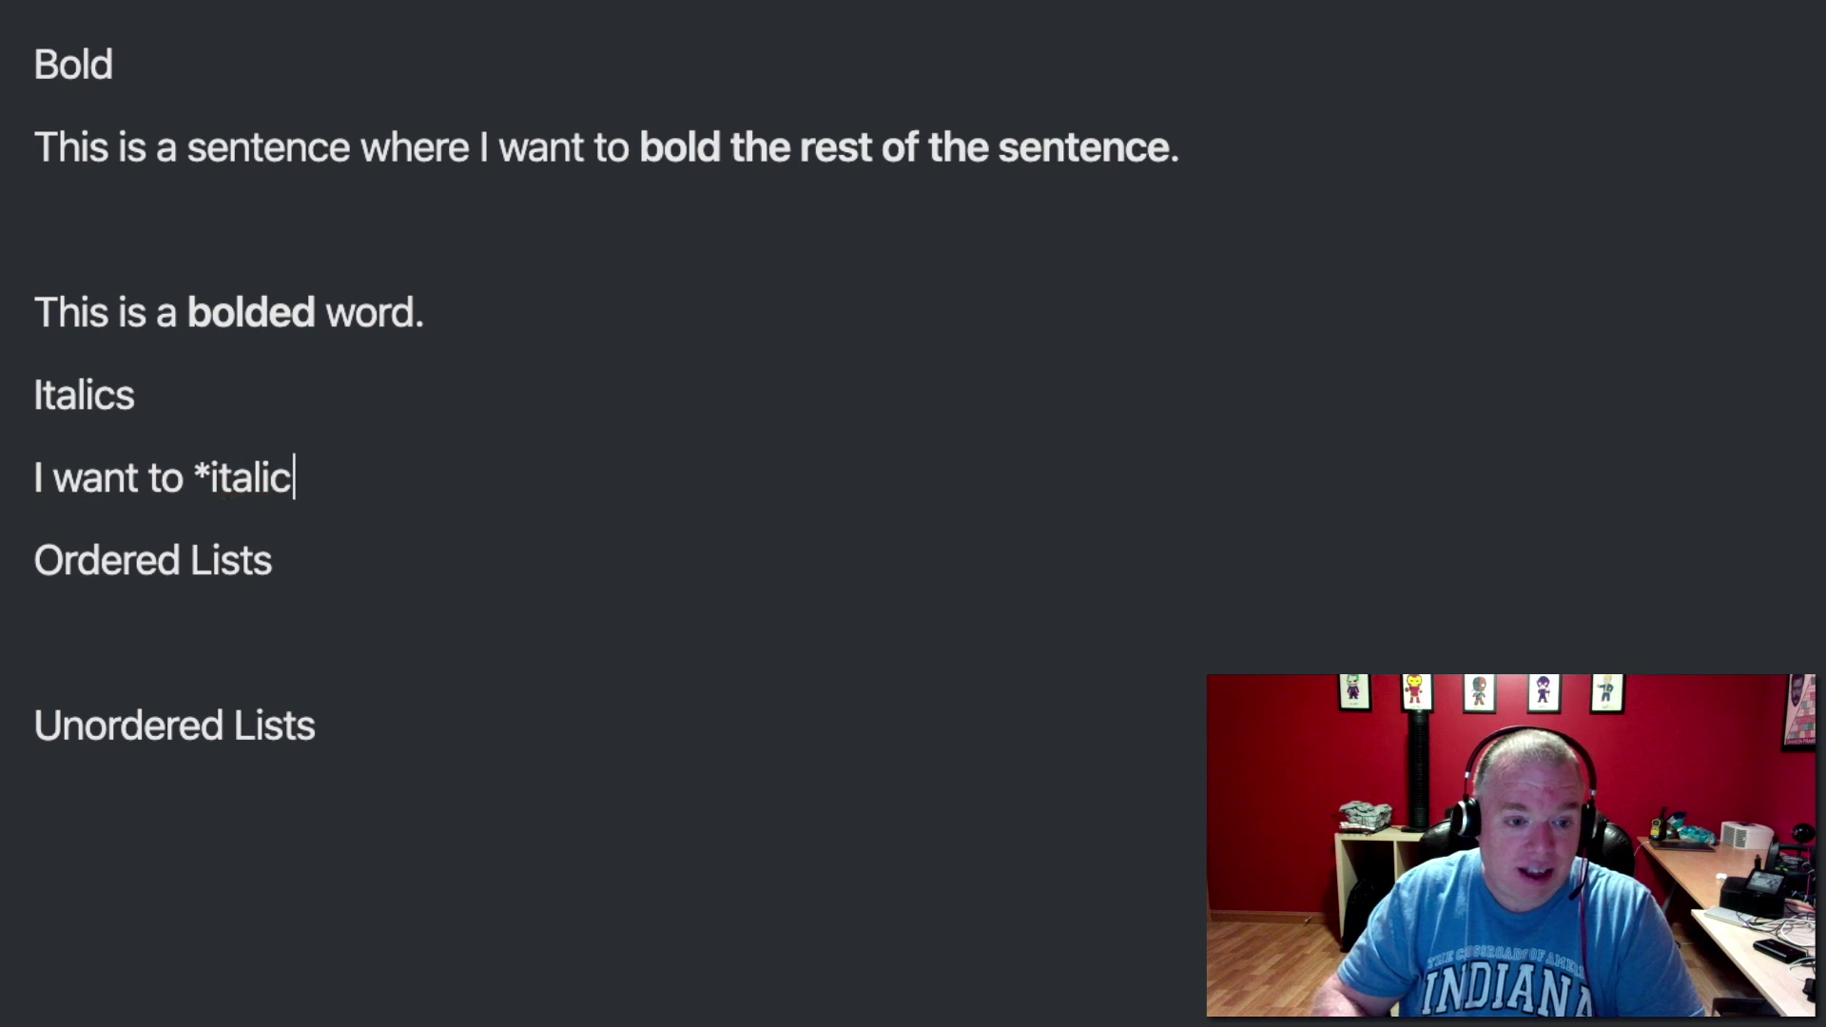
type("is")
key("BackSpace")
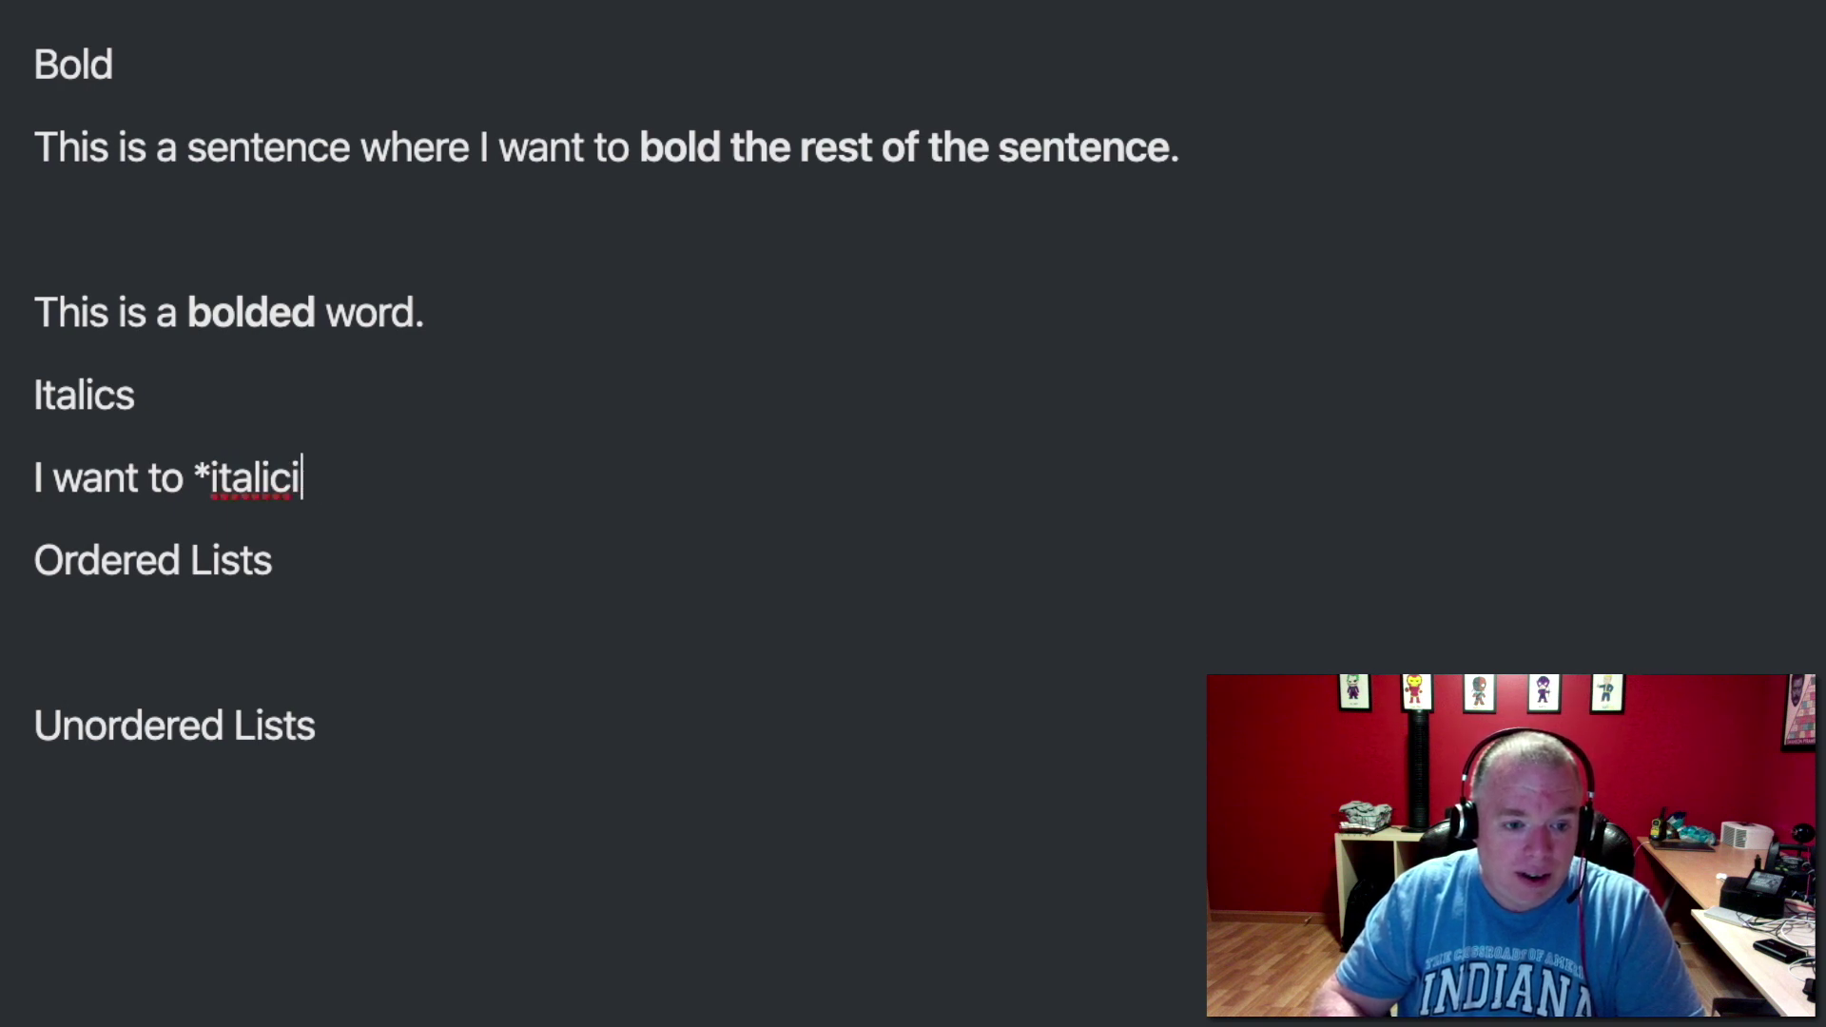
type("ze* a")
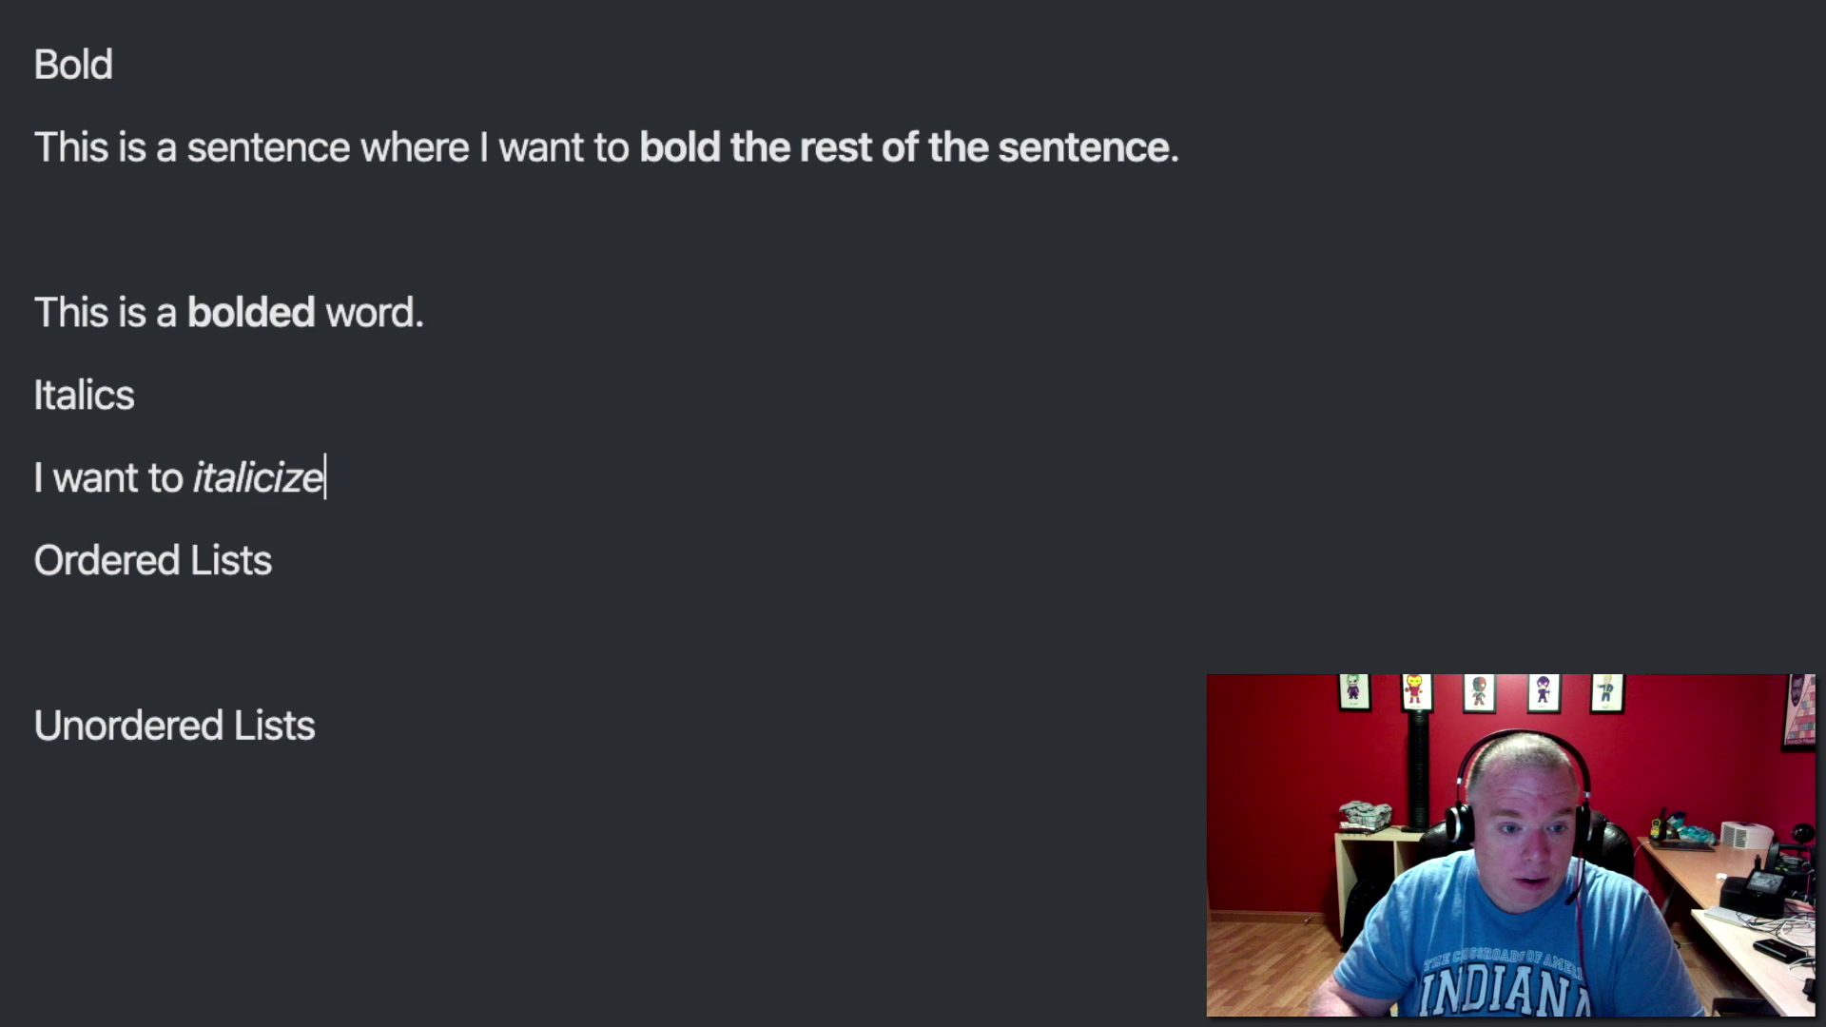
type(" word.")
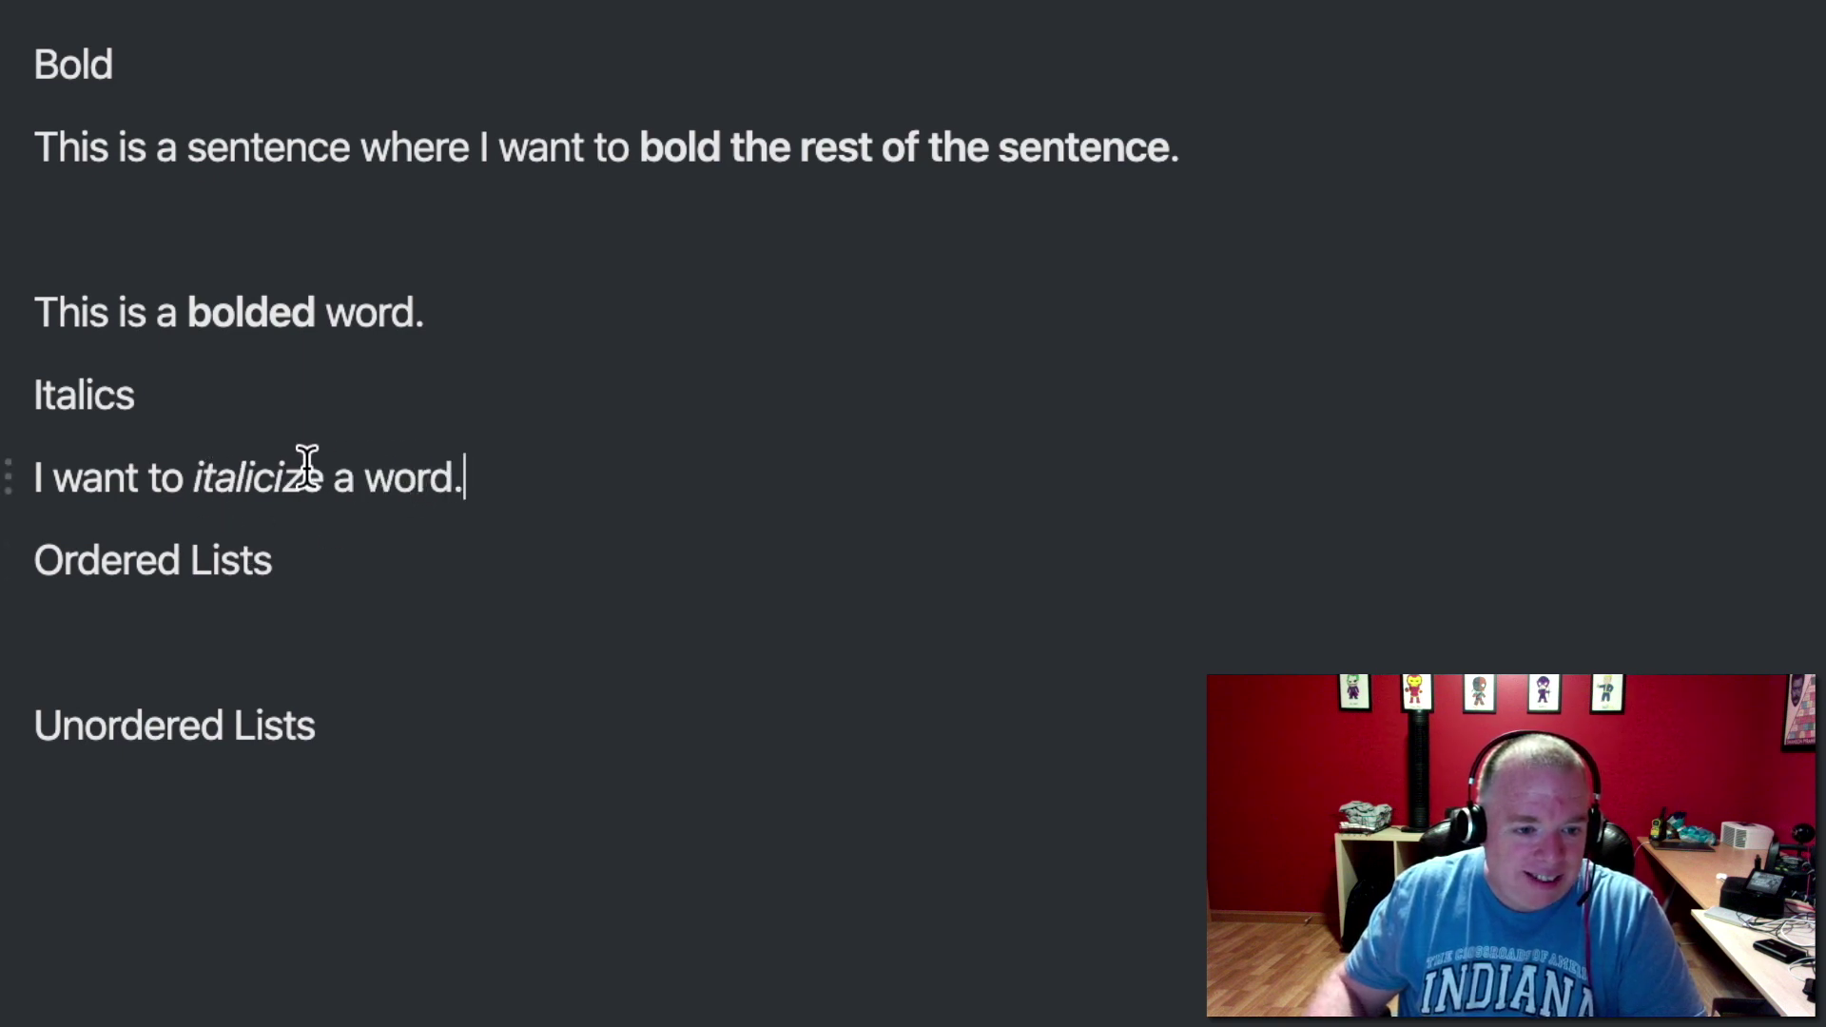
key("Return")
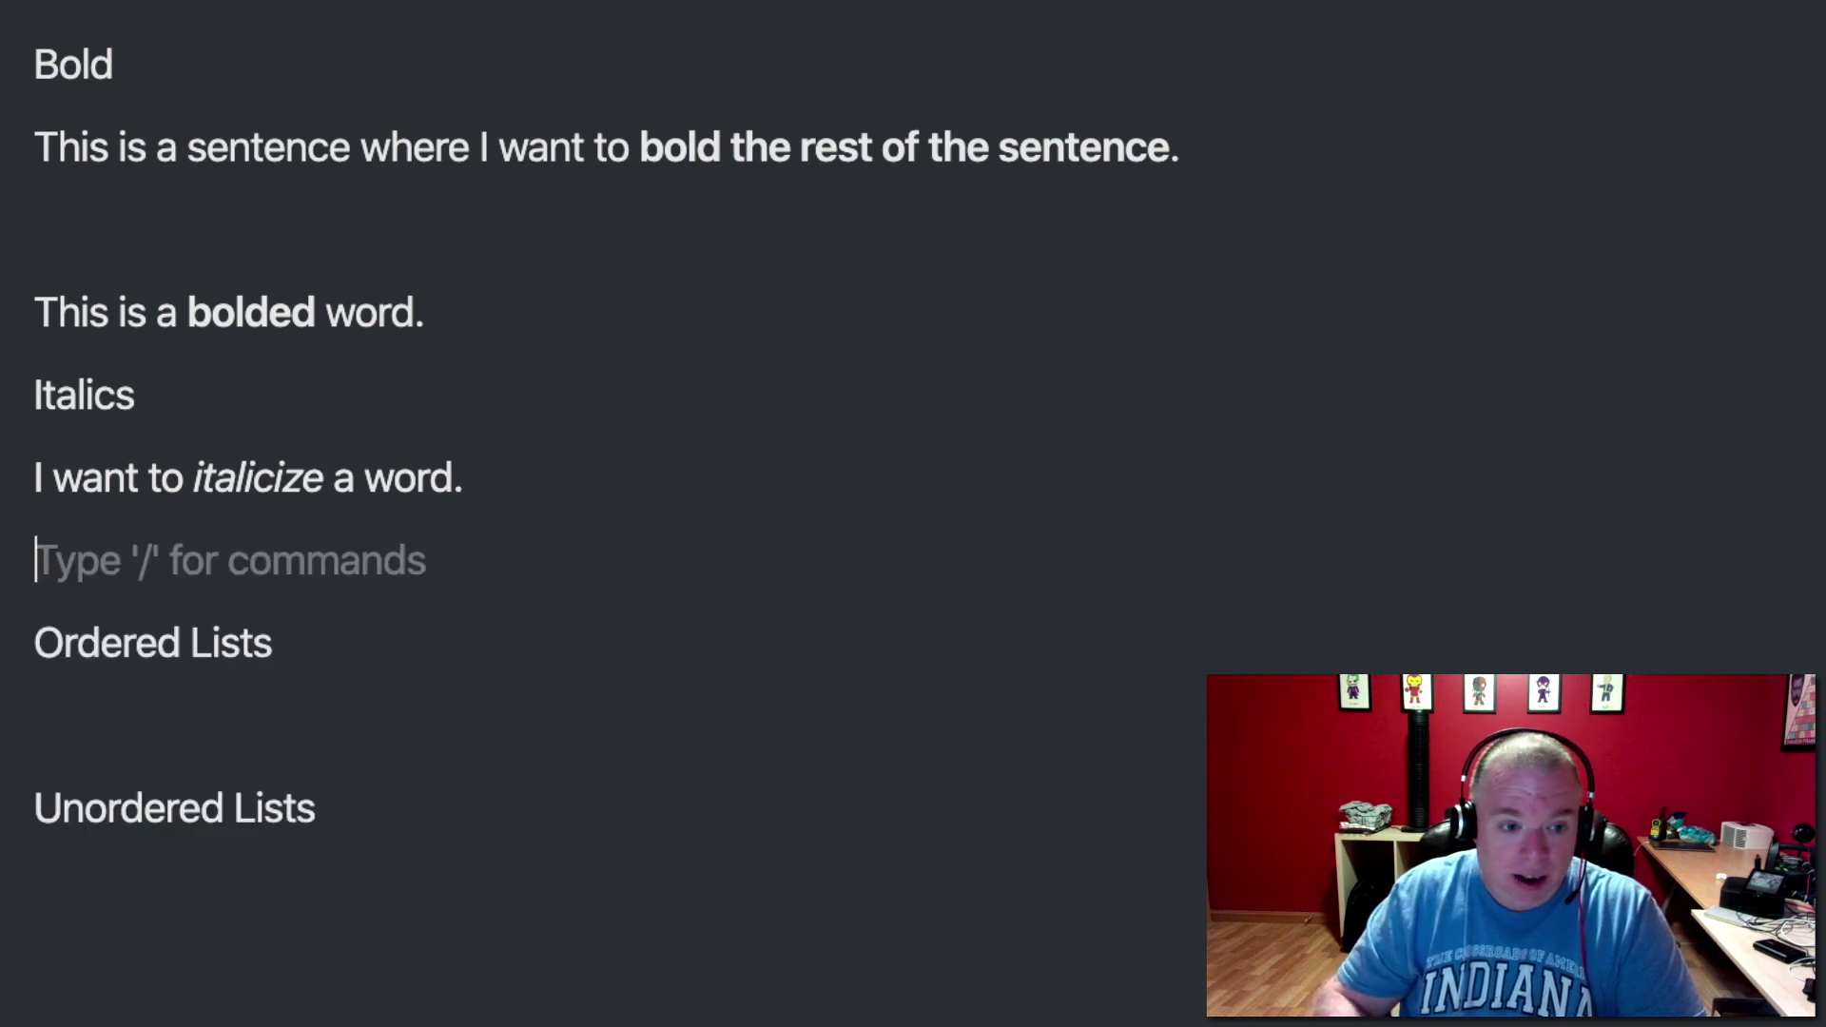
- Type 'I want to *Italicize the rest of this sentence*.', reducing the double asterisk to one
type("I want to *")
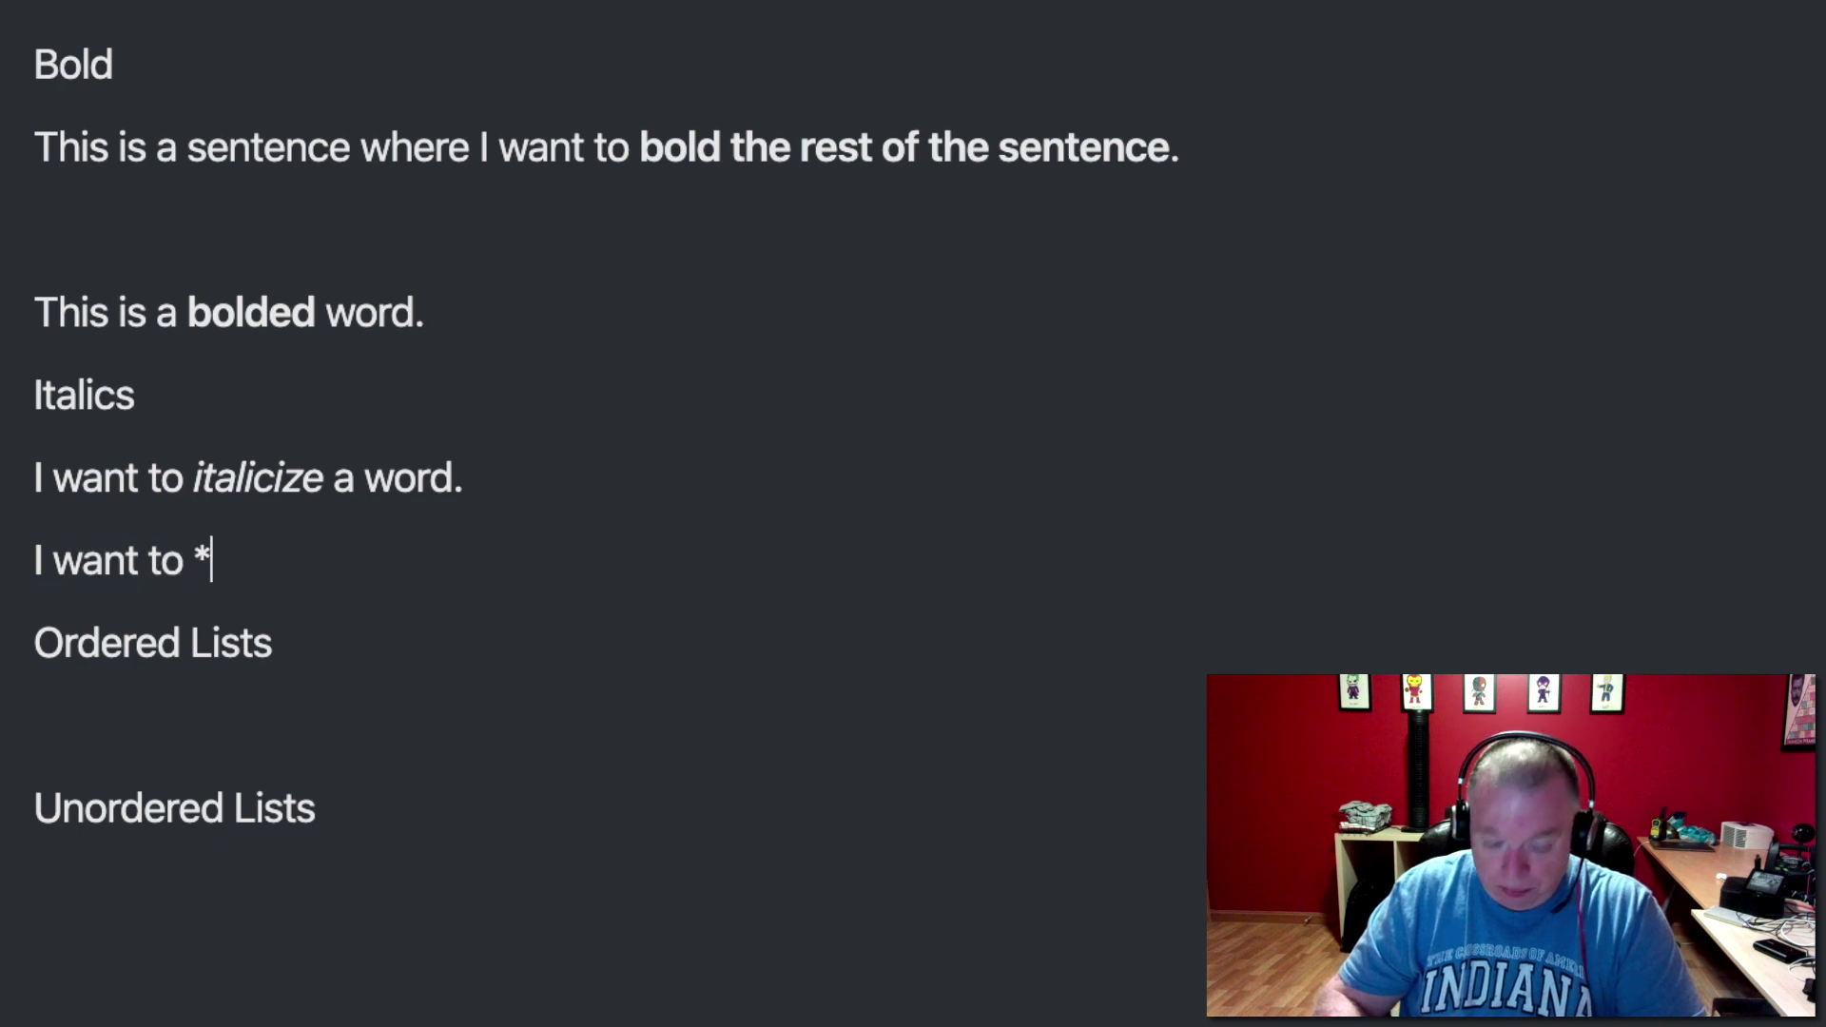
type("*Itali")
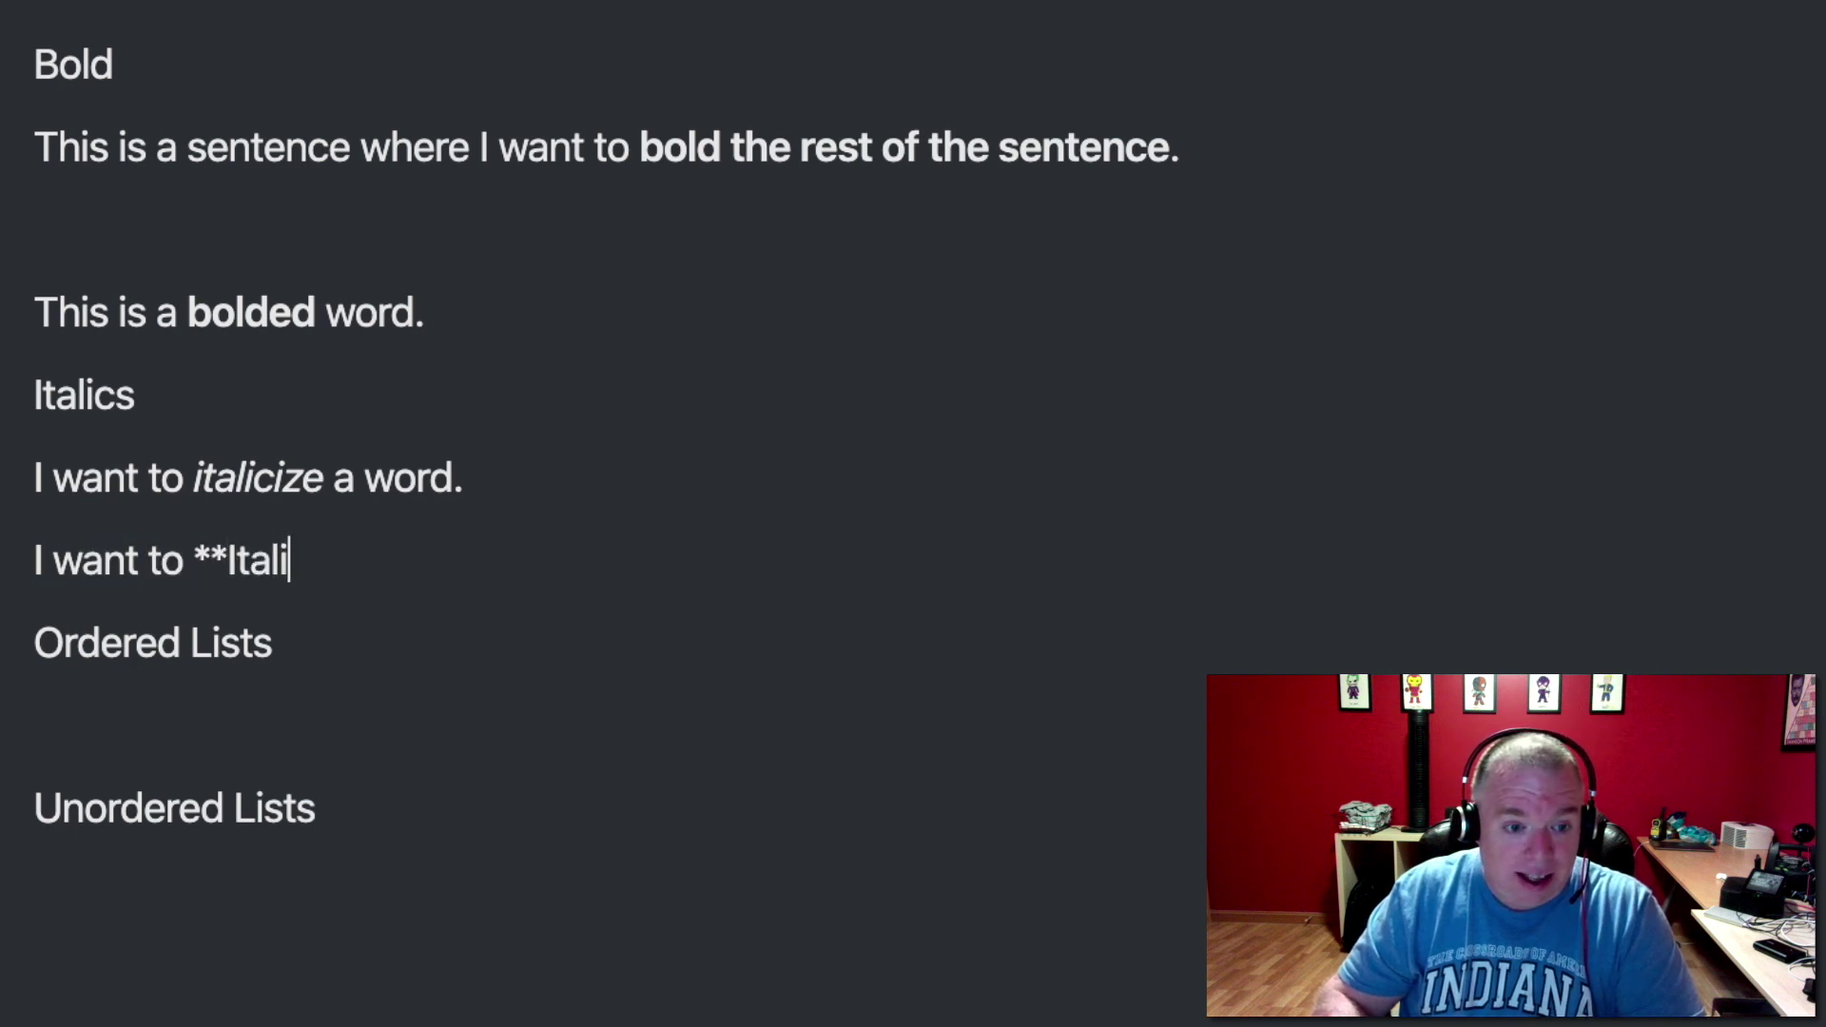
type("cize ")
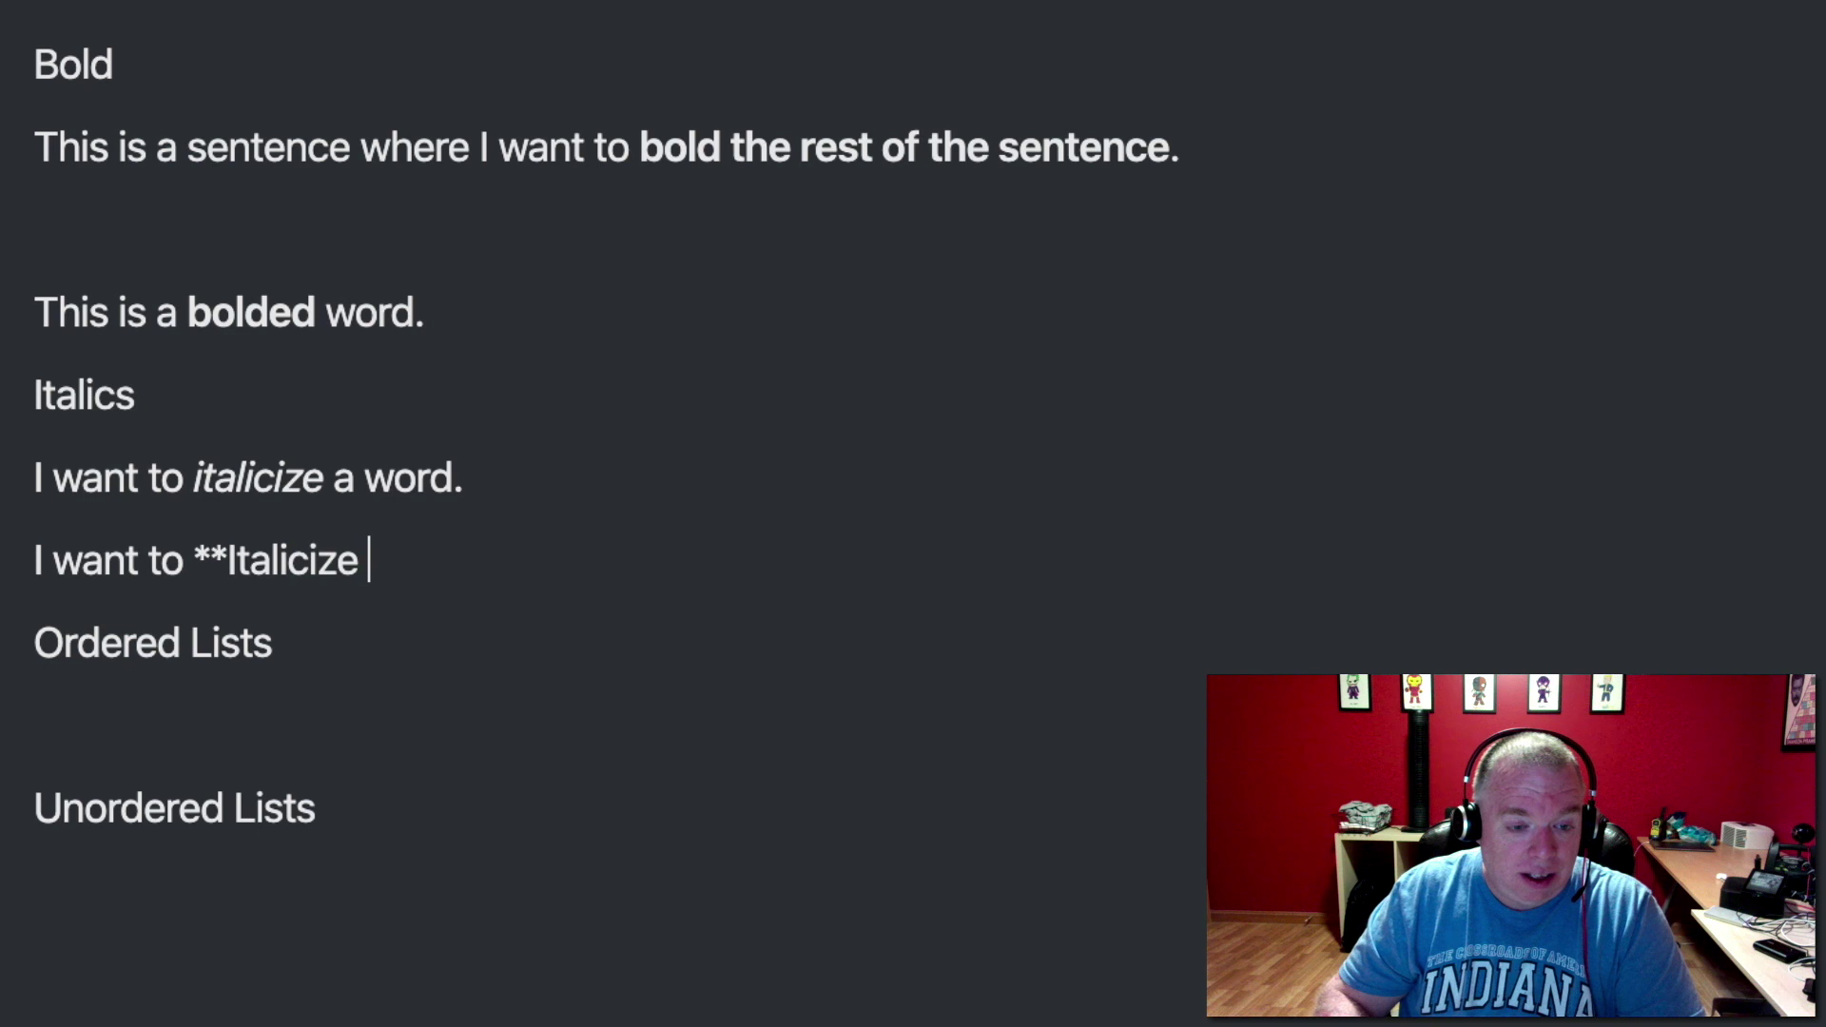
type("the rest of this ens")
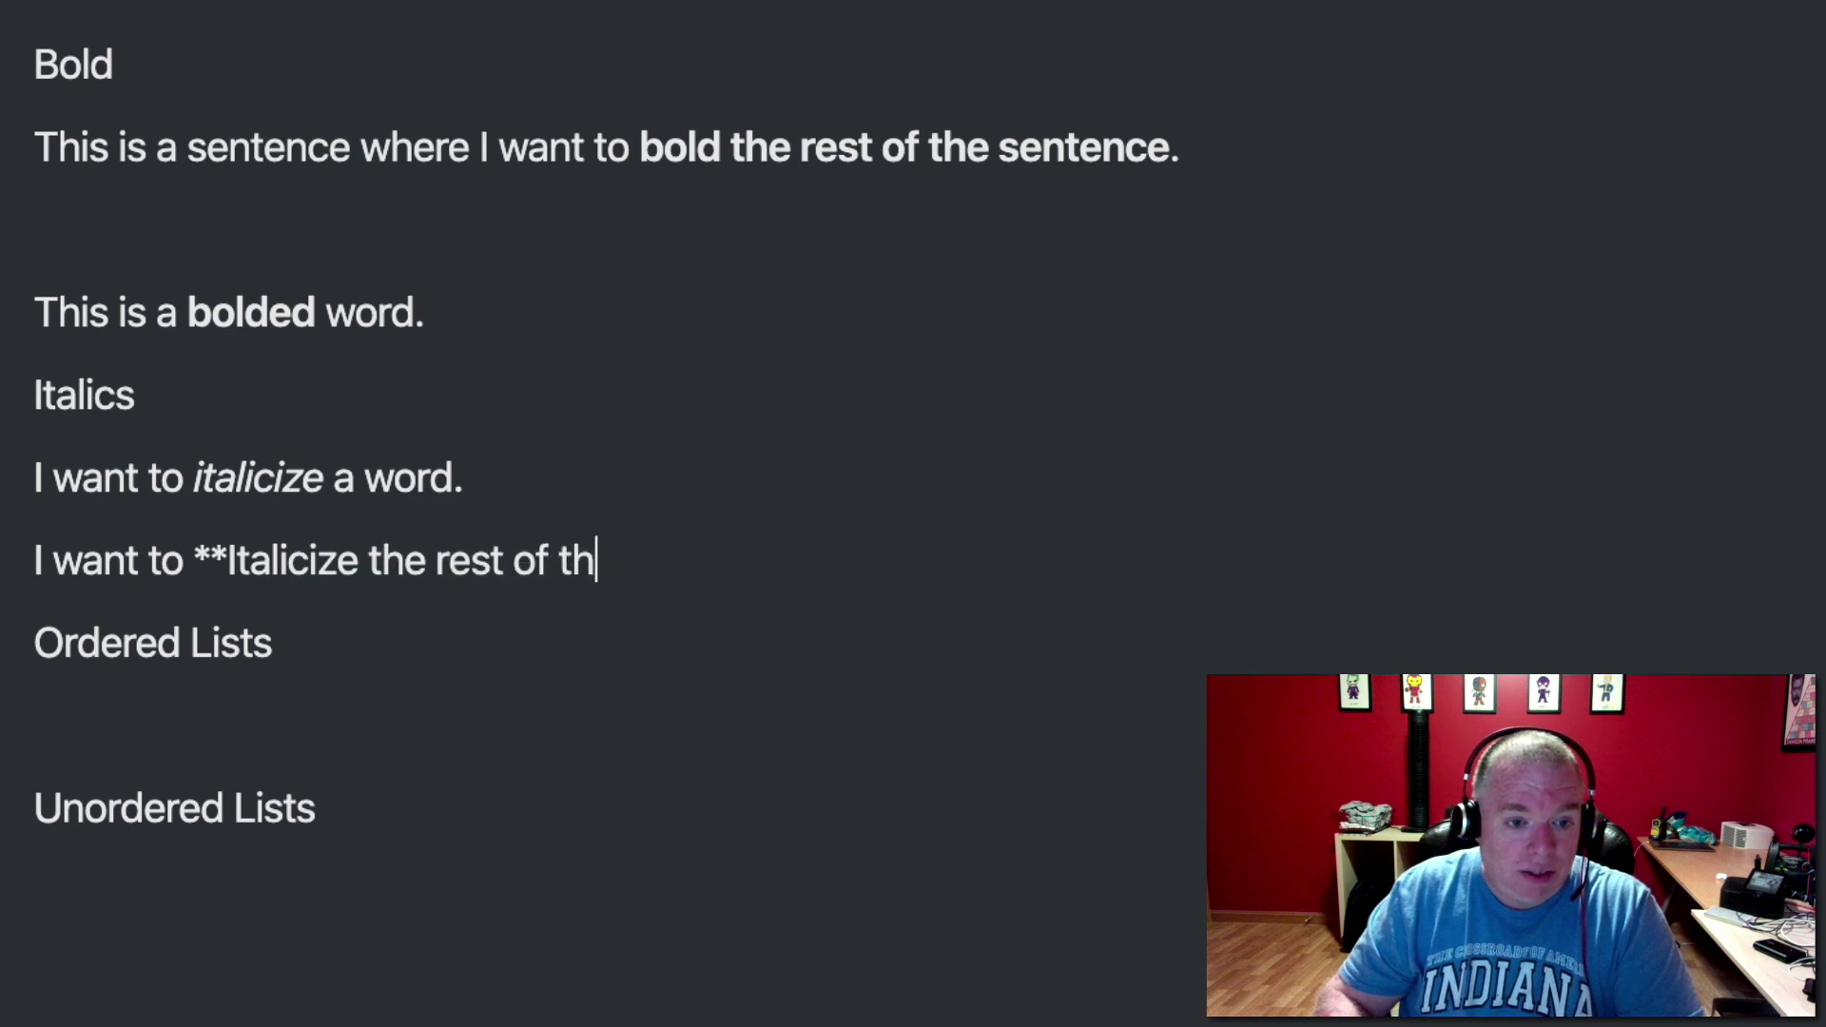
key("BackSpace")
key("BackSpace")
key("BackSpace")
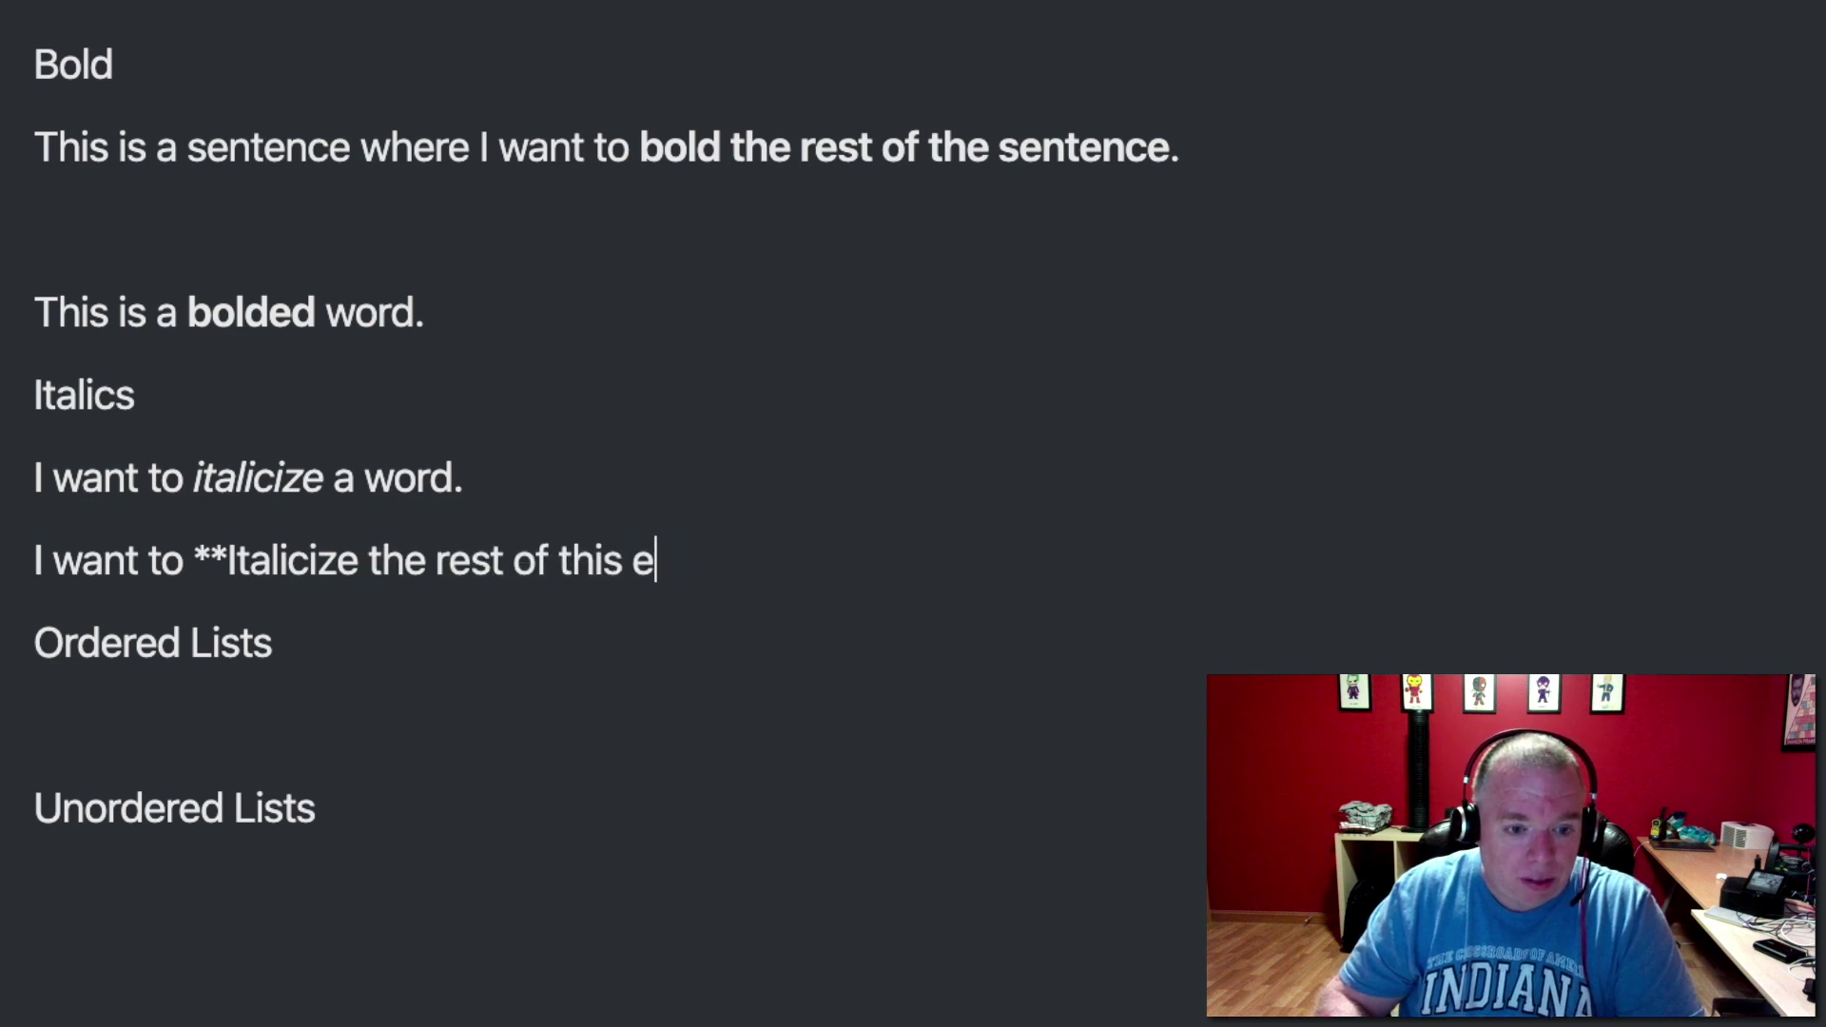
type("sens")
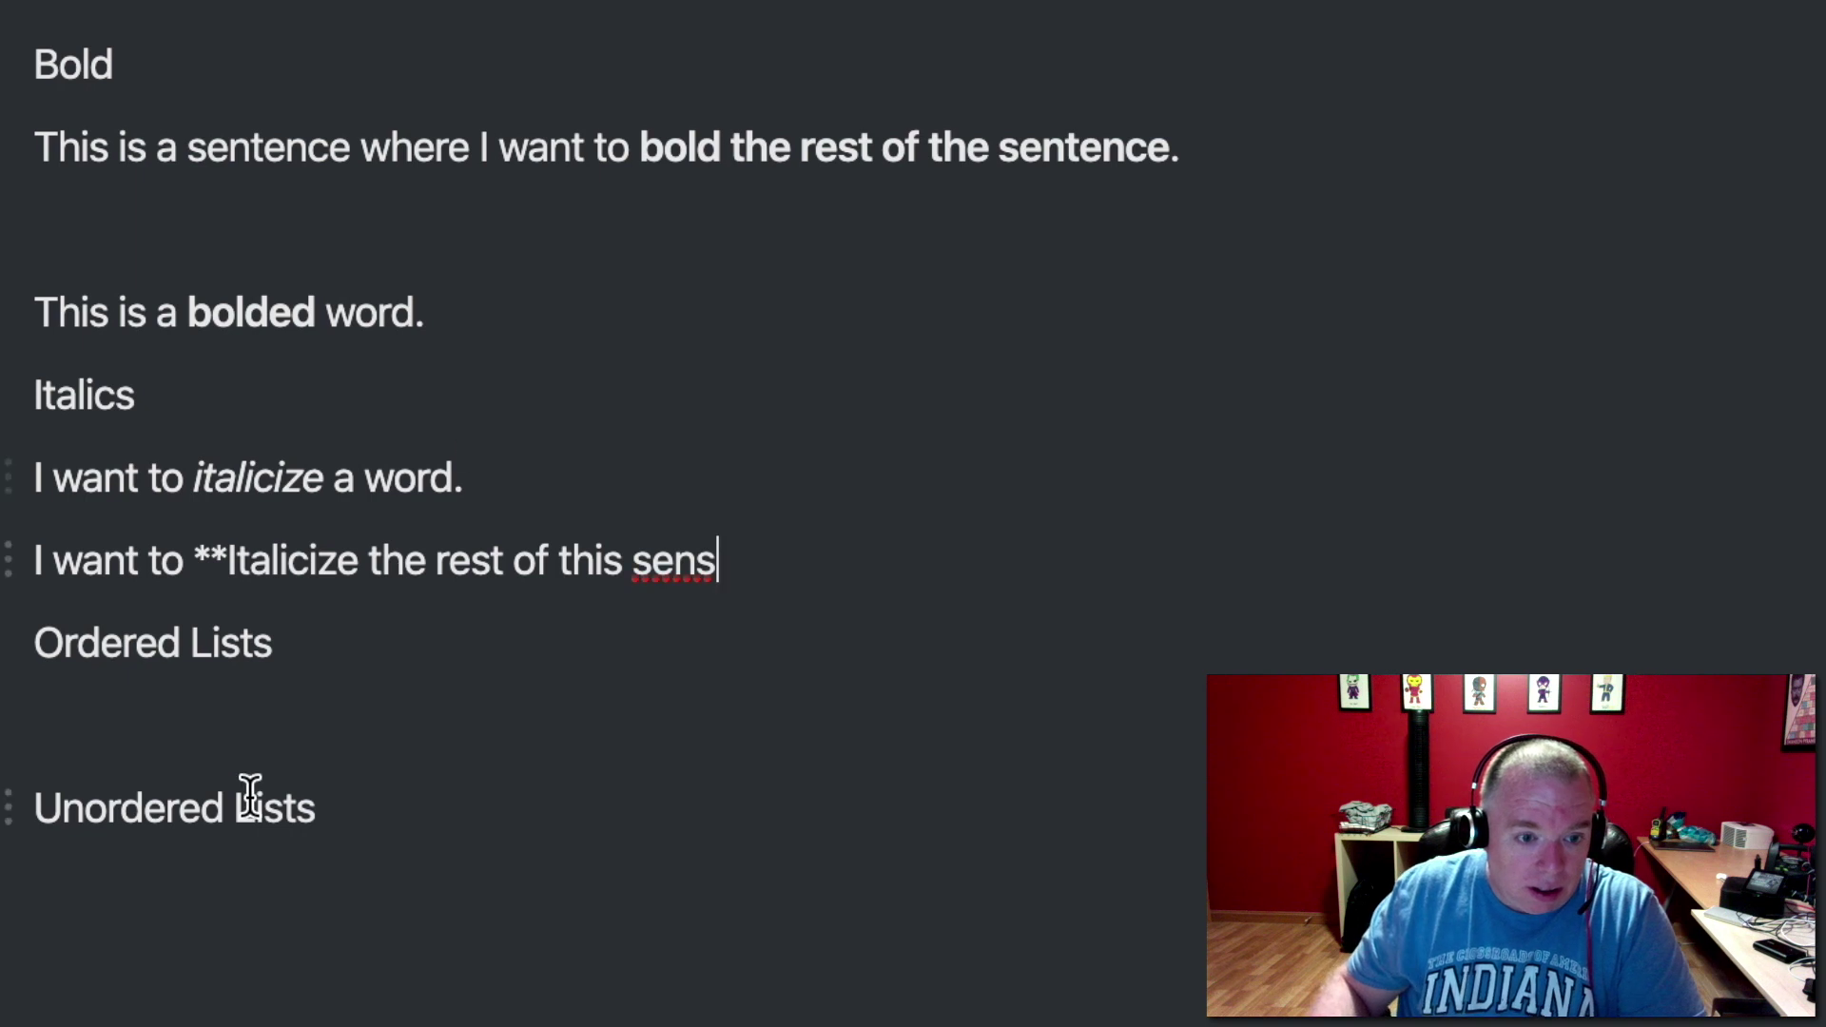
left_click(213, 561)
key("BackSpace")
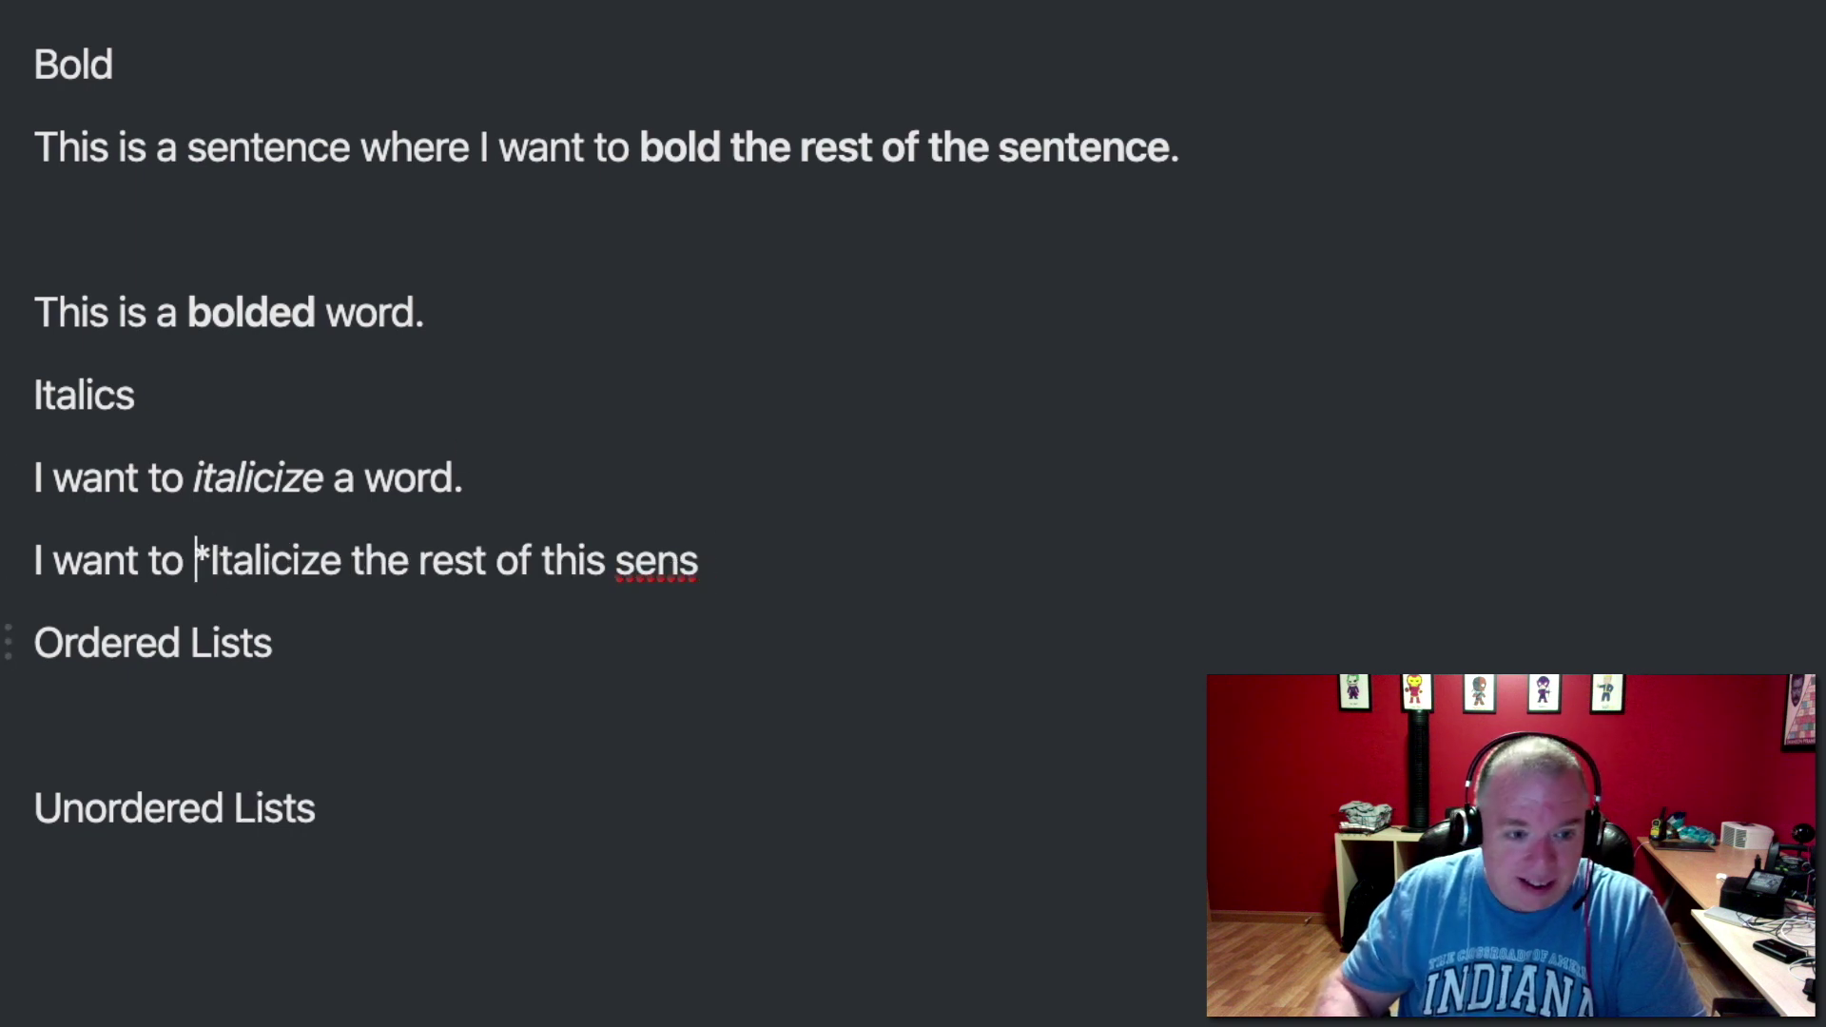
left_click(725, 559)
key("BackSpace")
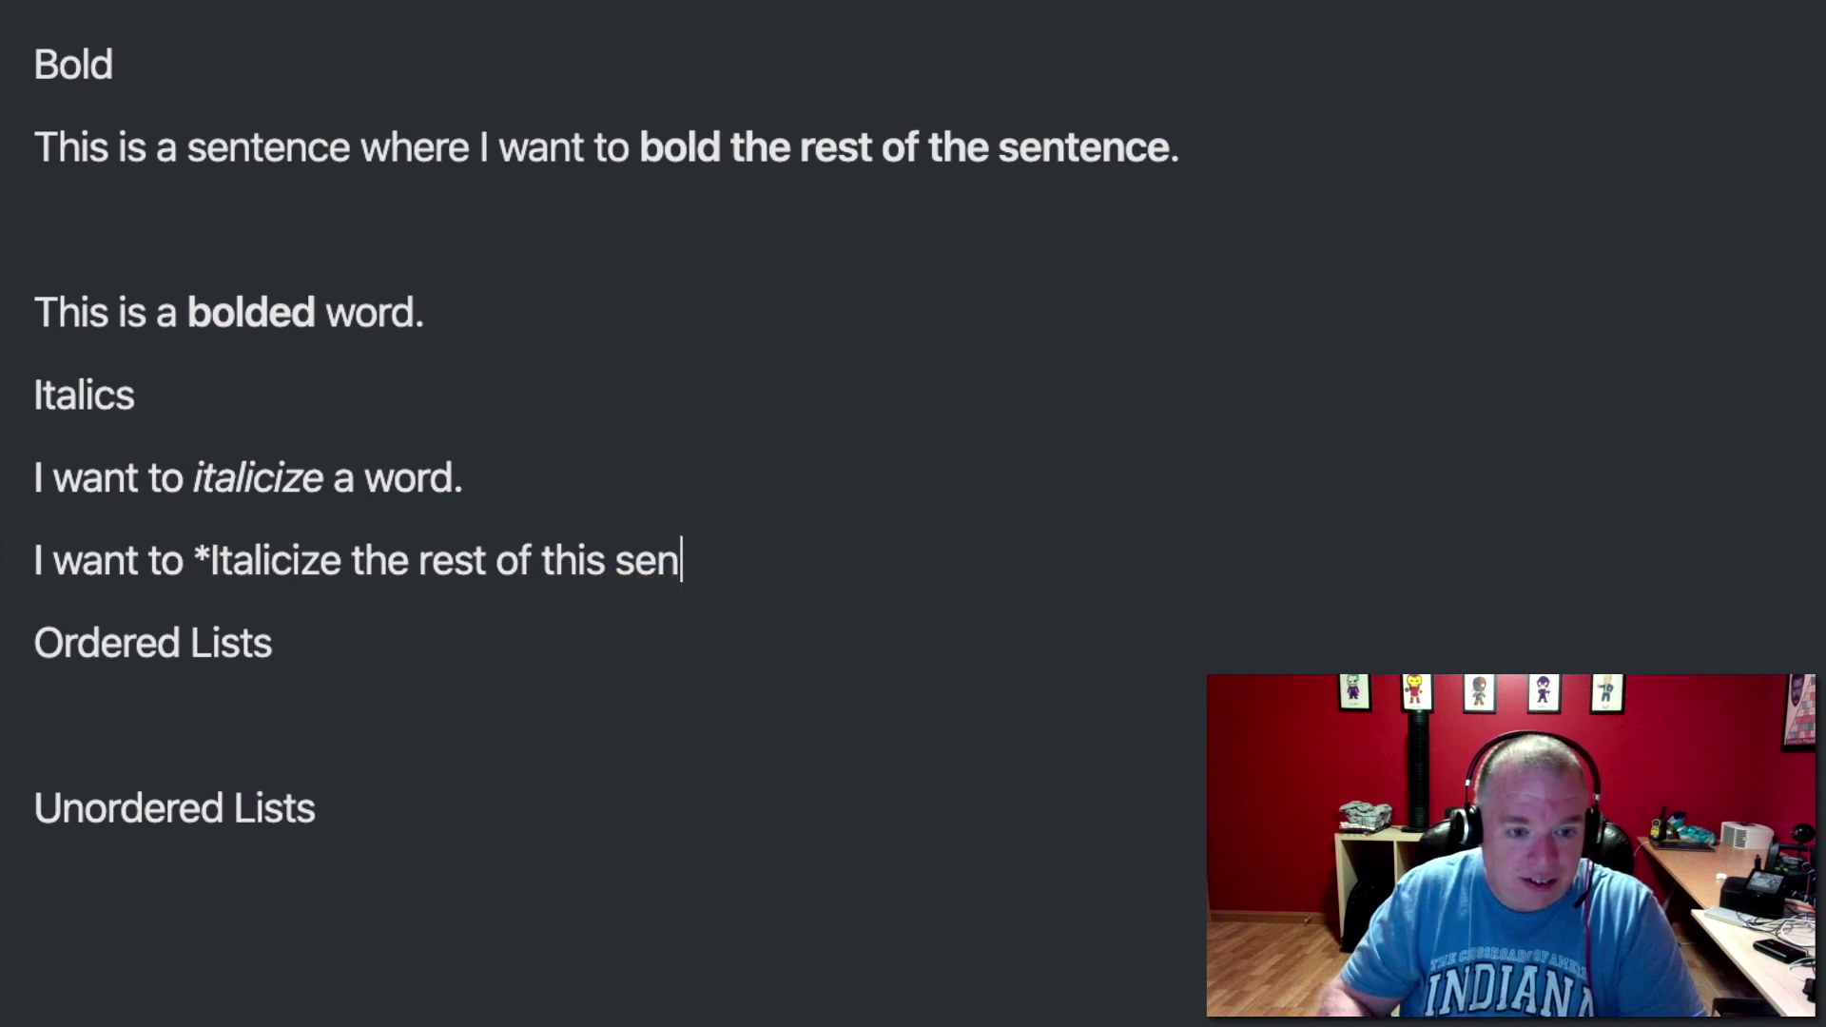
type("tence*.")
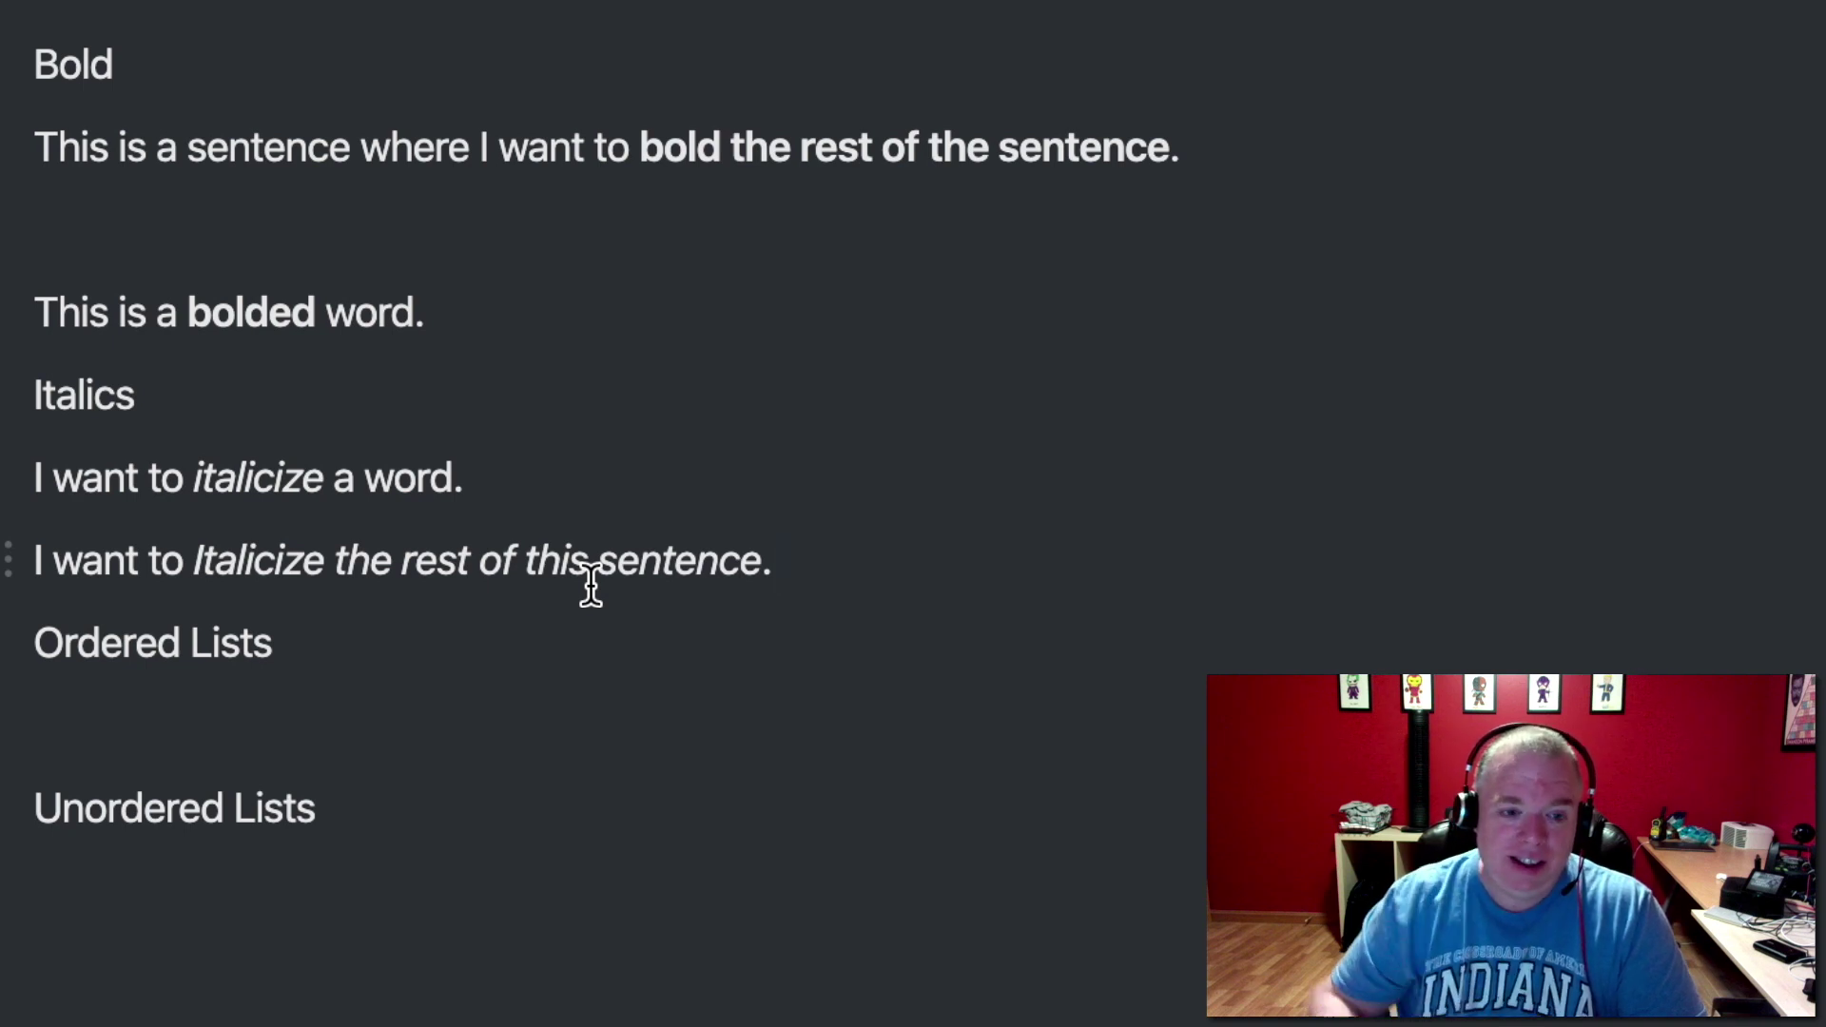
- Add a 'Bold + Italicize' line below the italic sentences
key("Return")
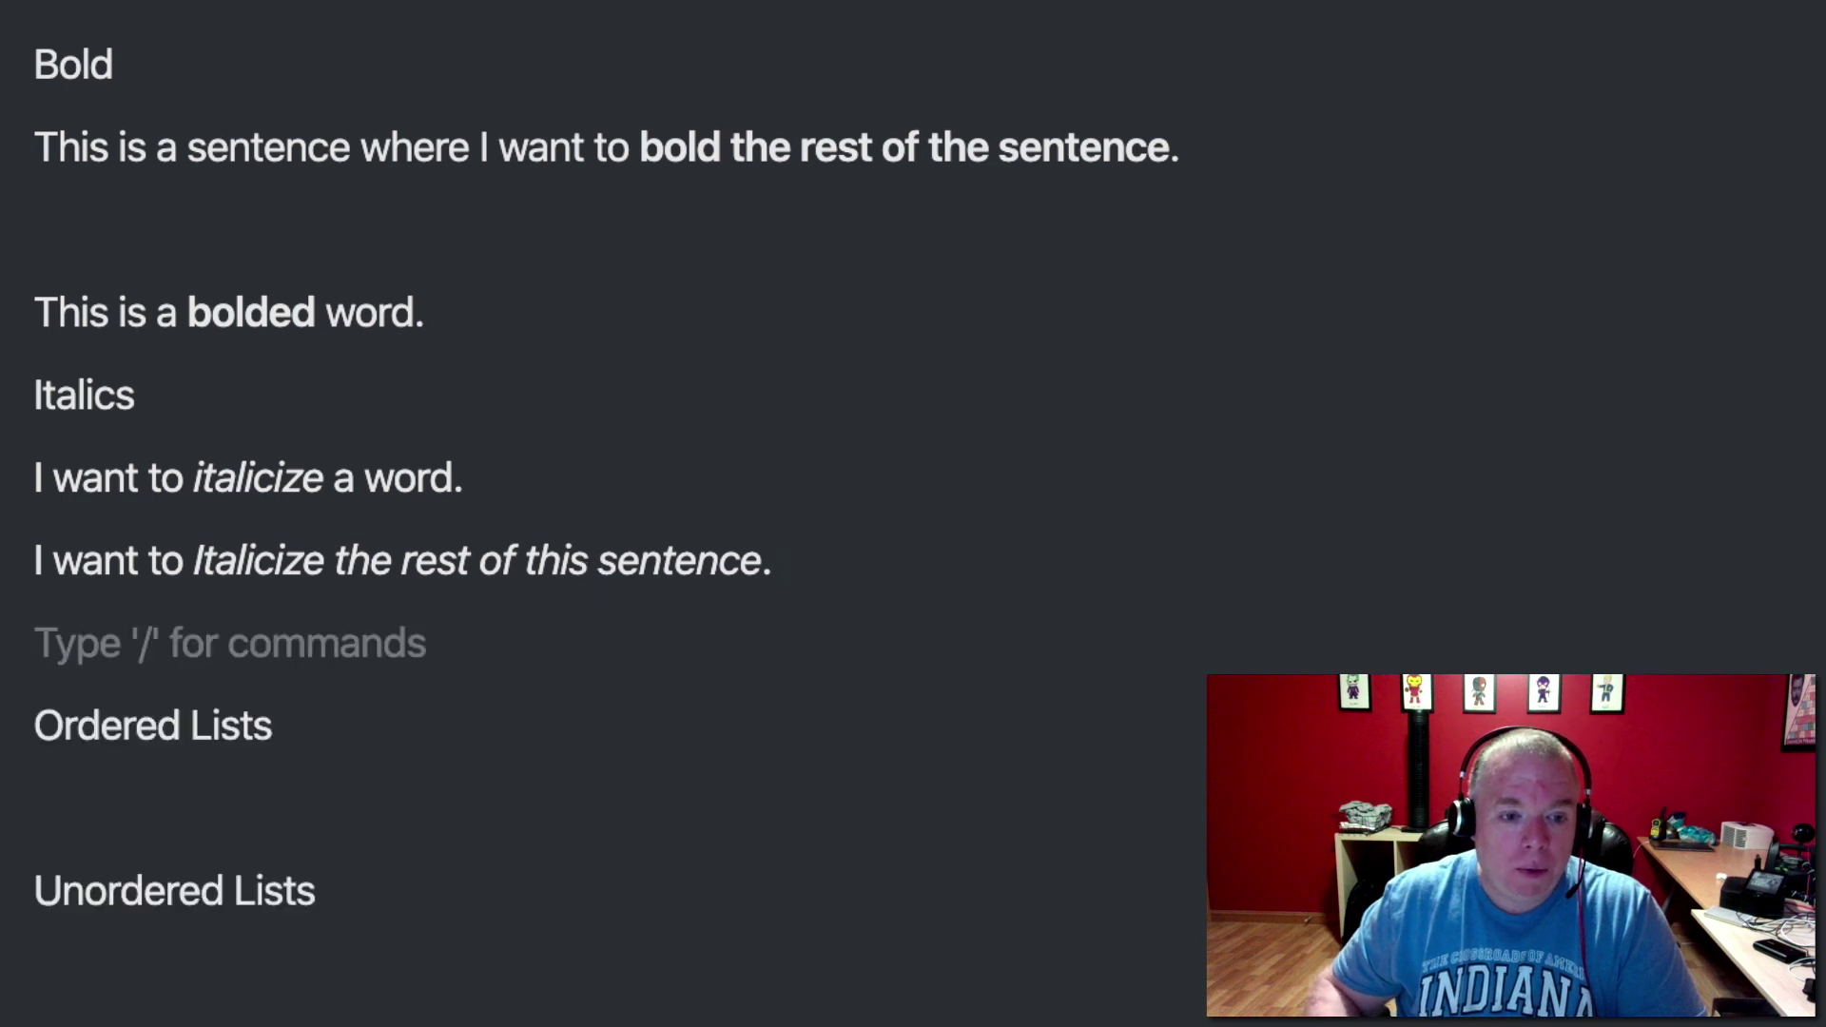
key("Return")
type("Bold ")
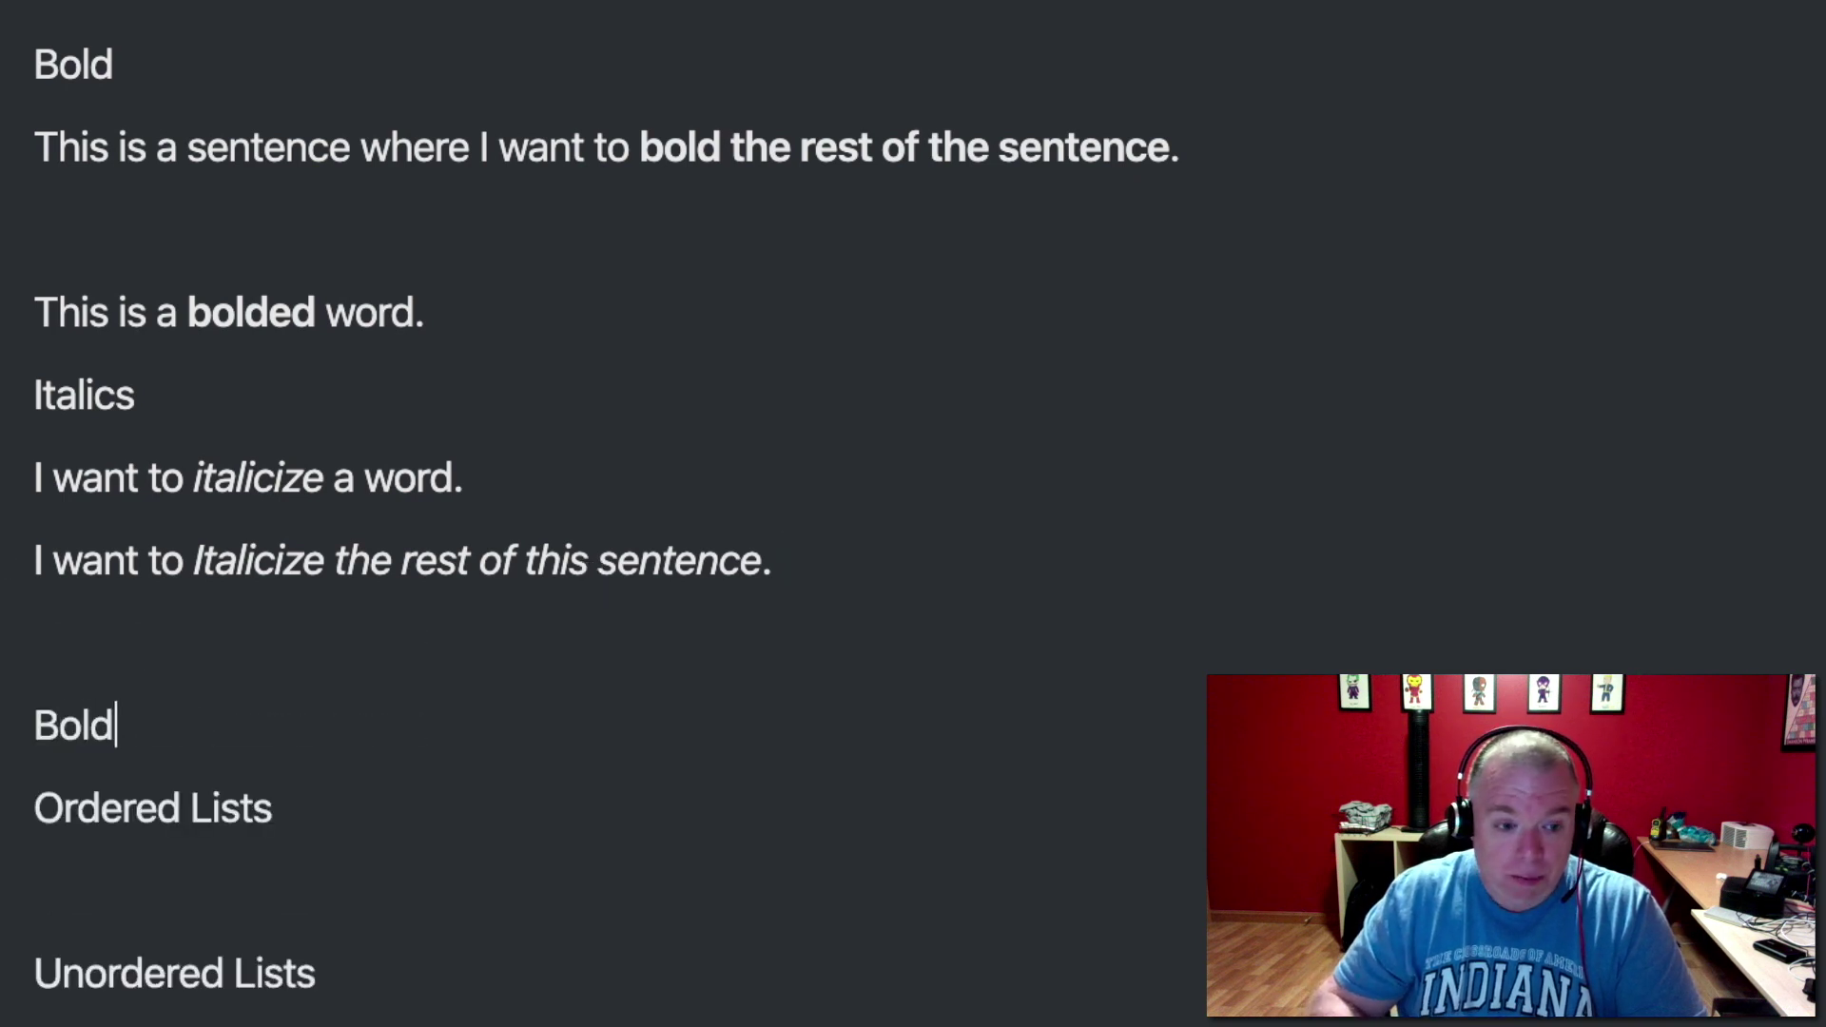
type("+ Ital")
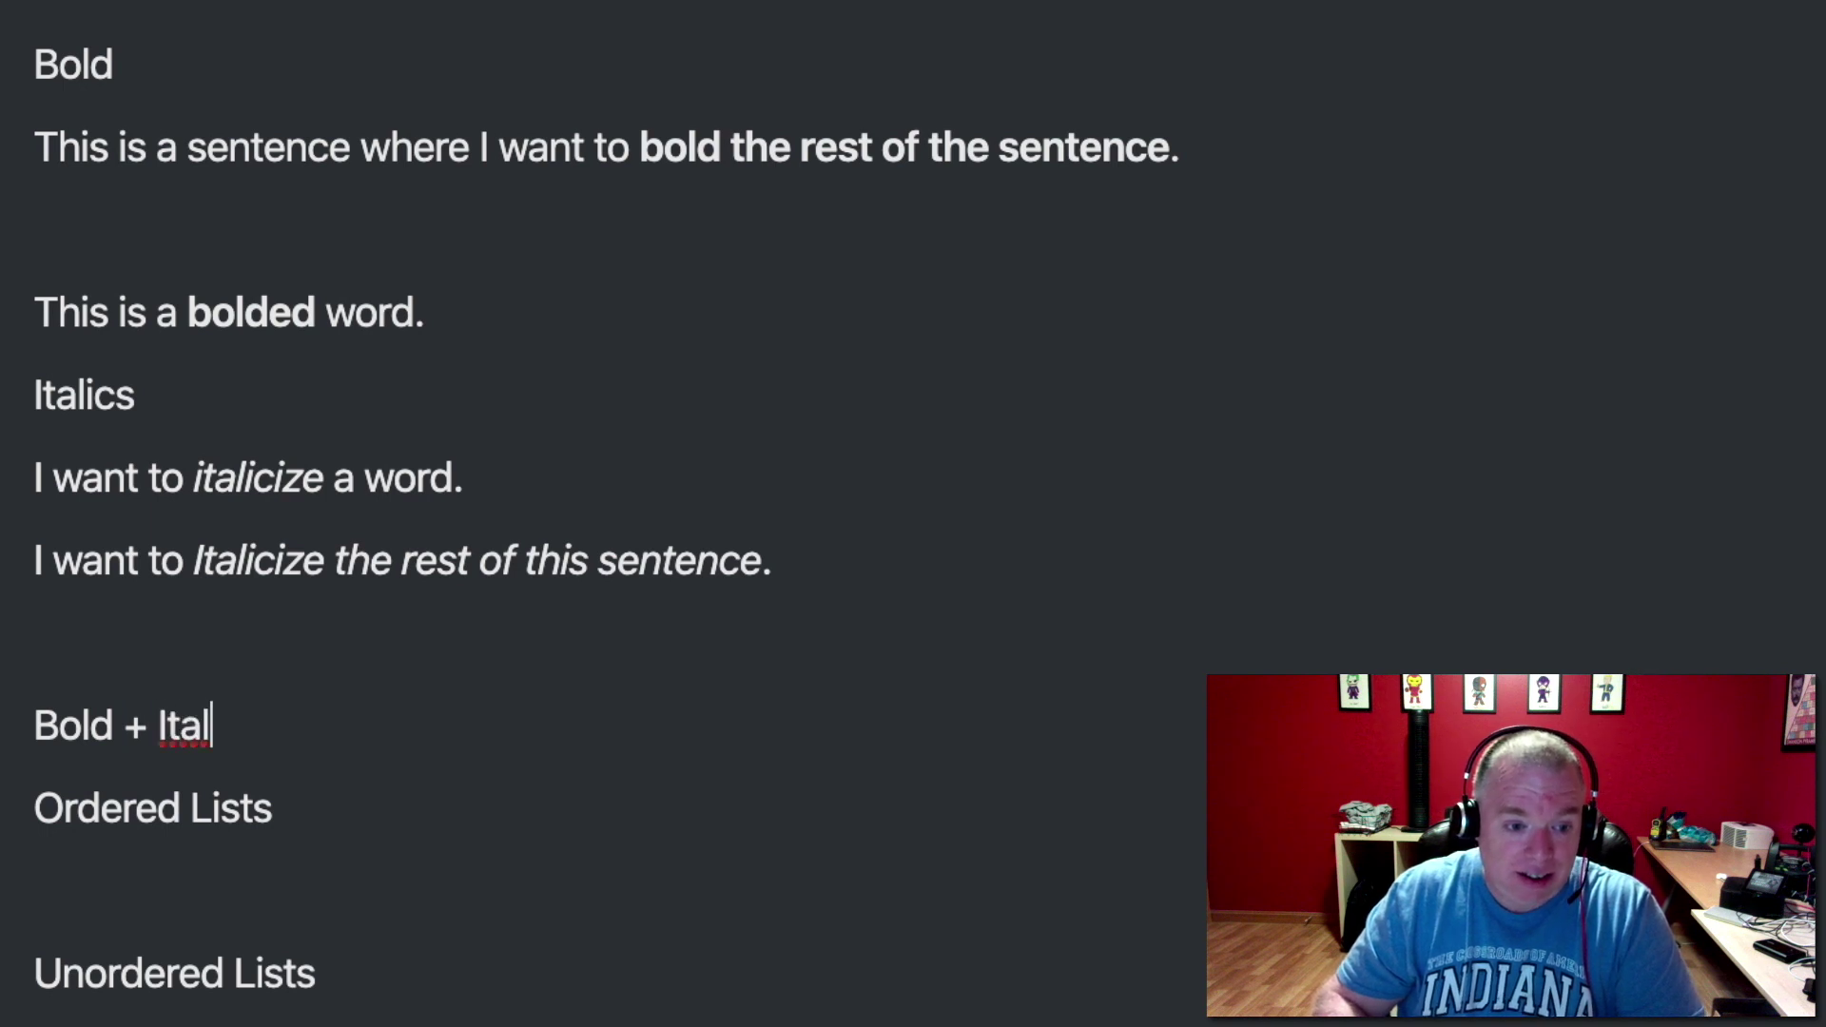
type("icize")
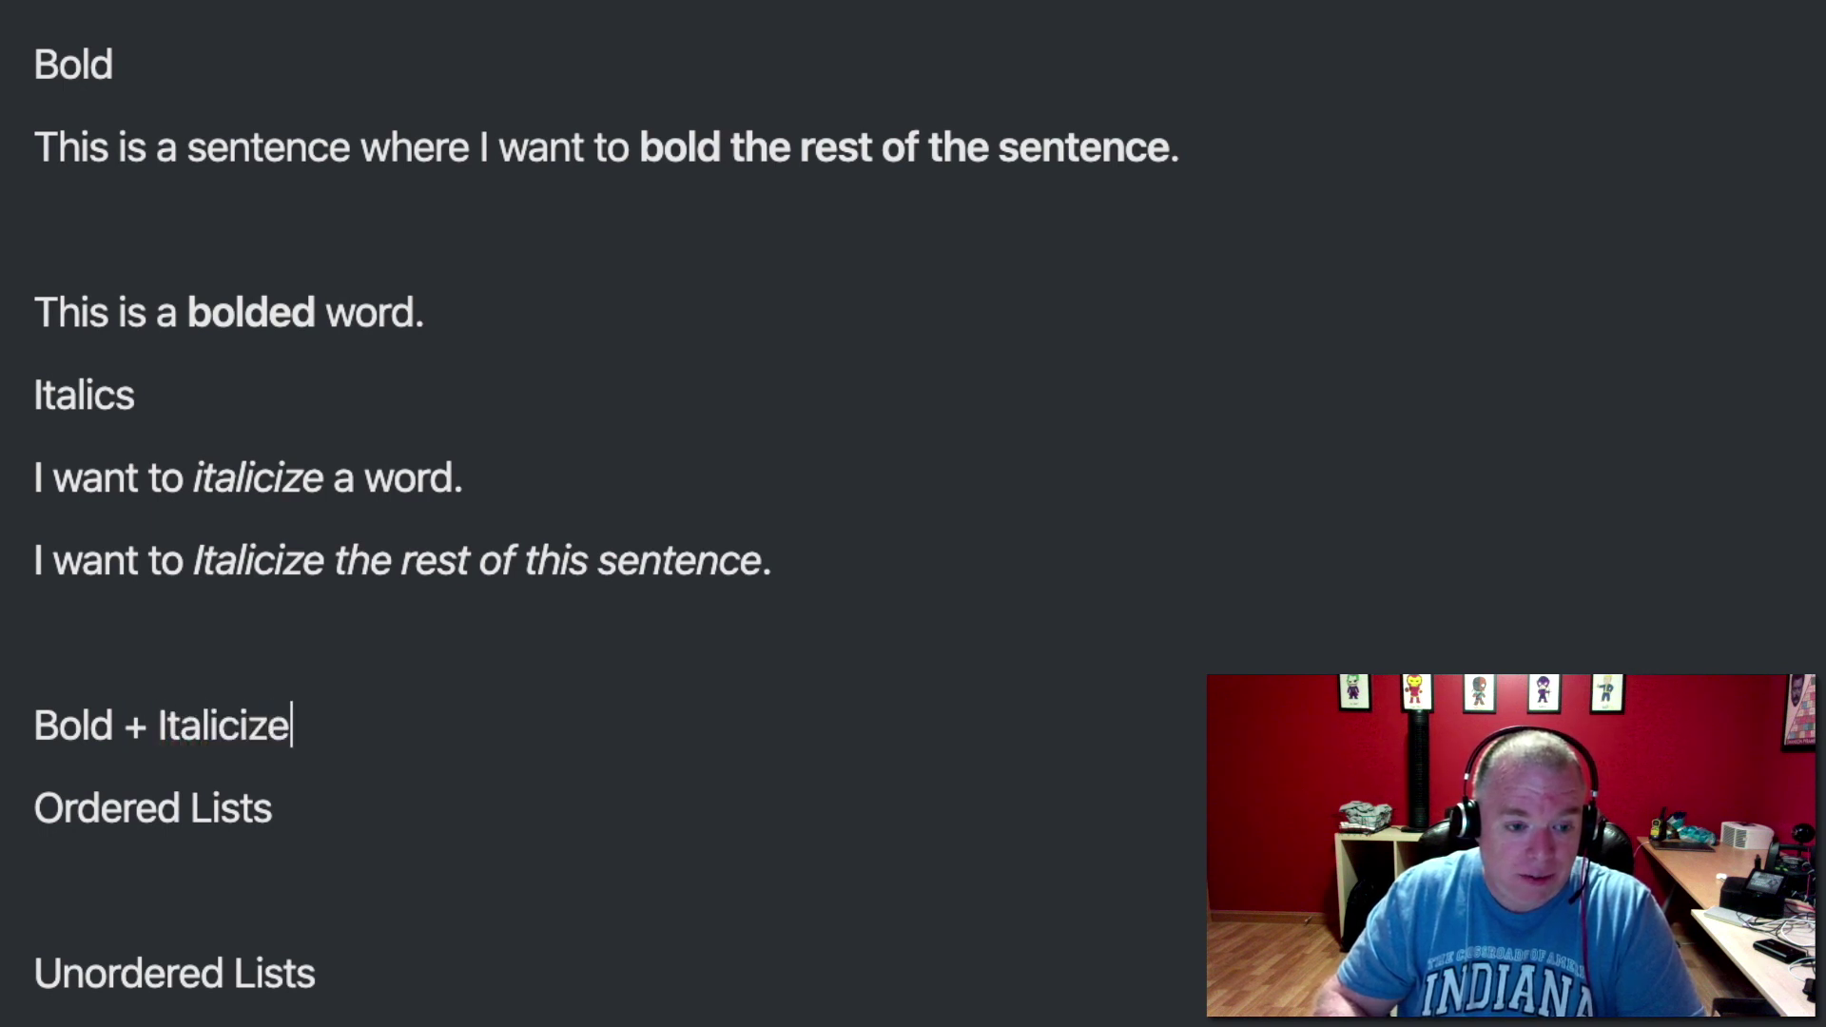
key("Return")
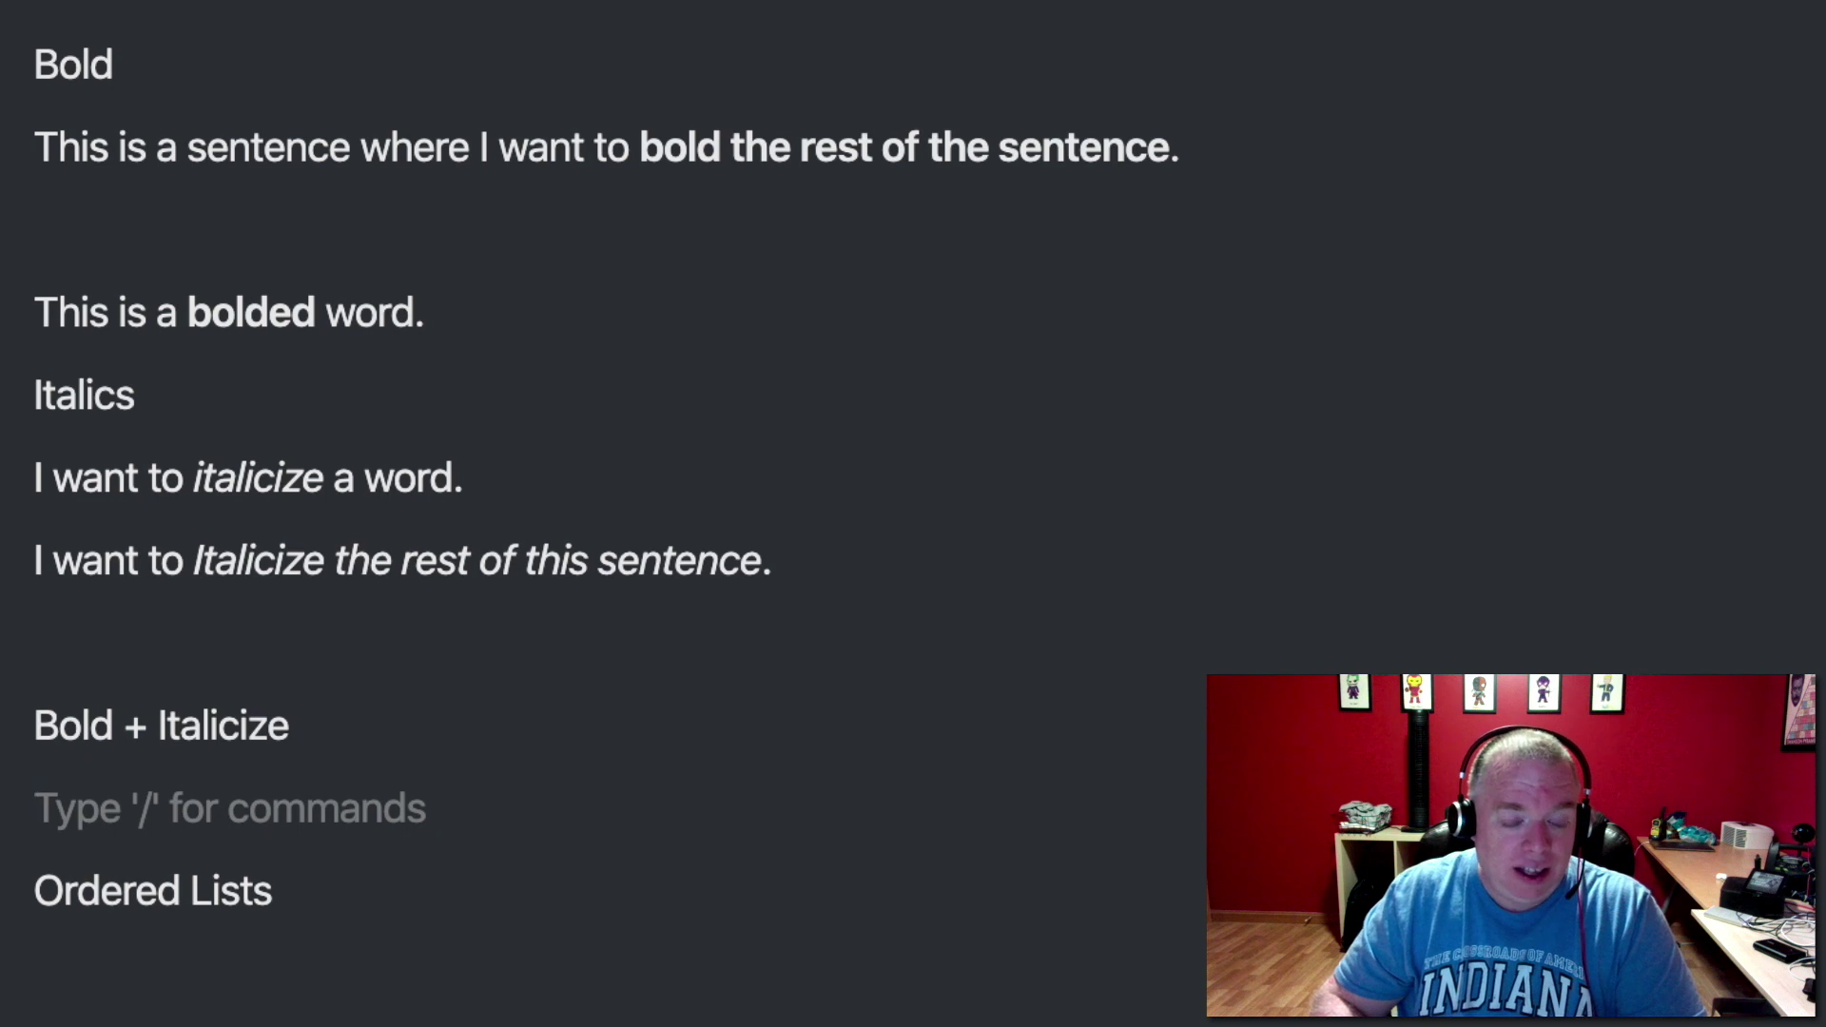
- Type 'This sentence shows how to ***bold and italicize***' to make the ending bold italic
type("This ")
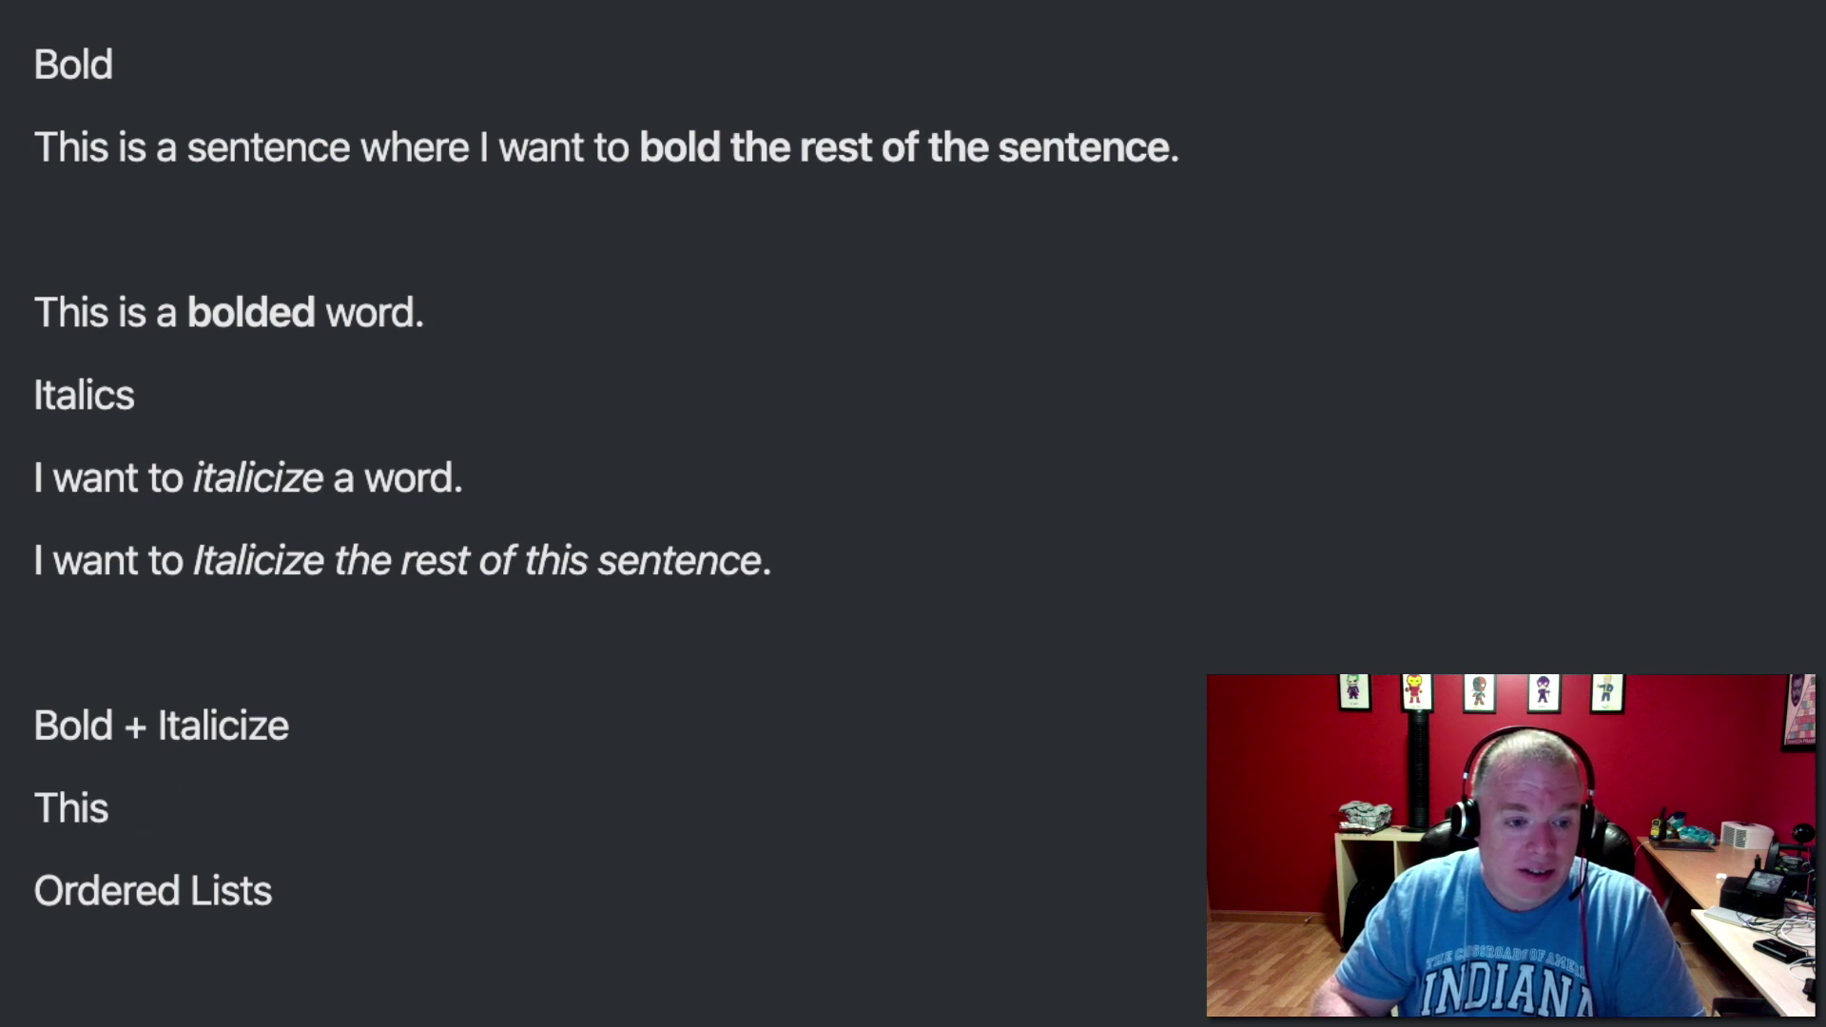
type("sentence sho")
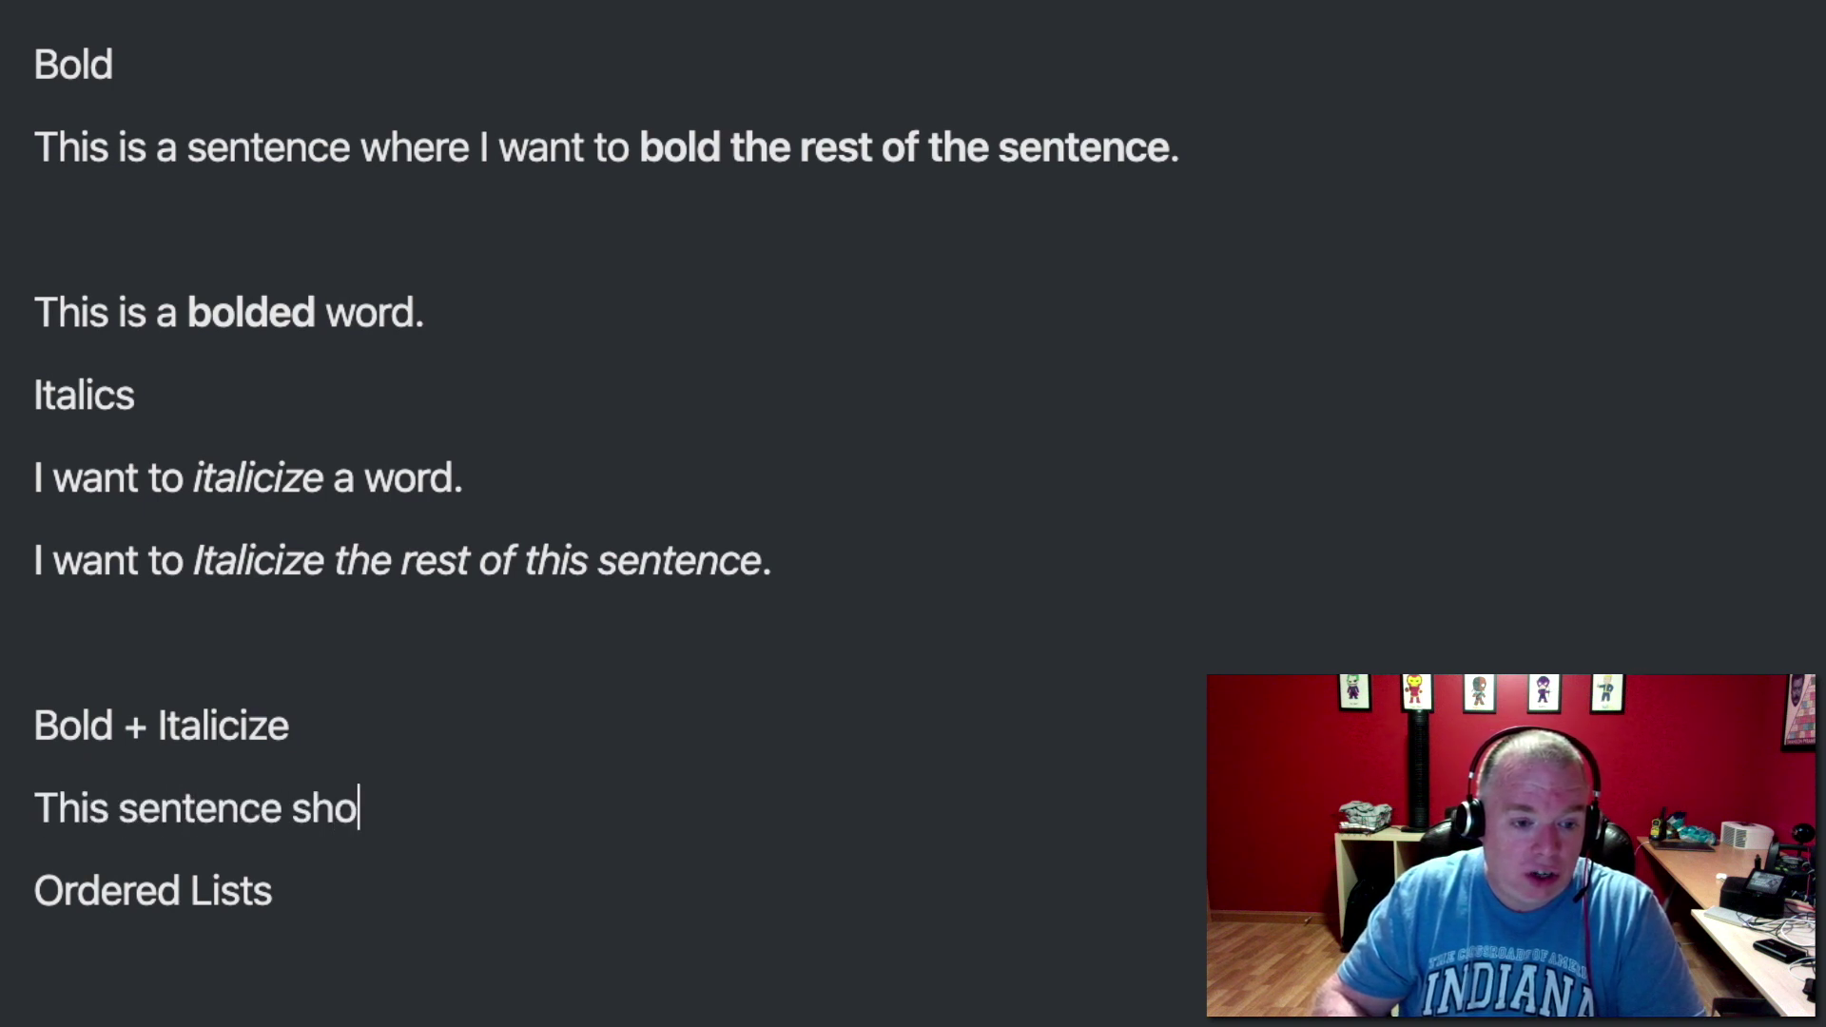
type("ws how to ***")
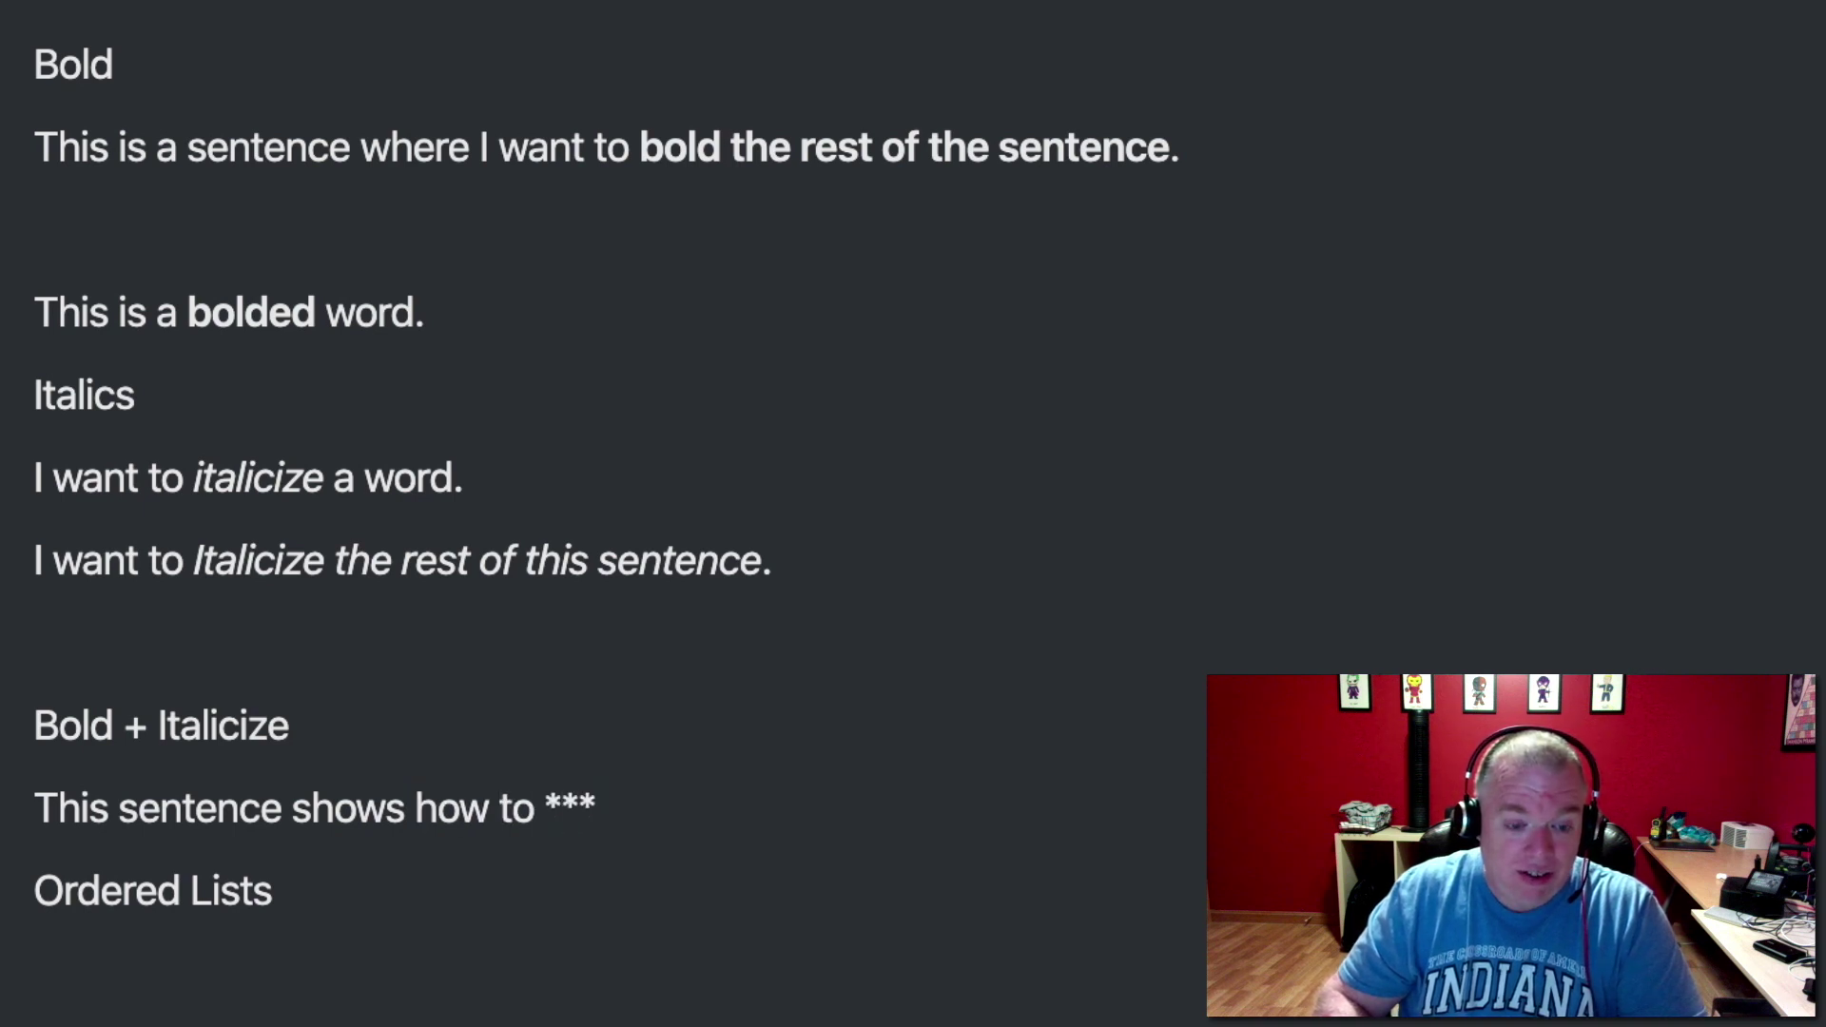
type("bold and ")
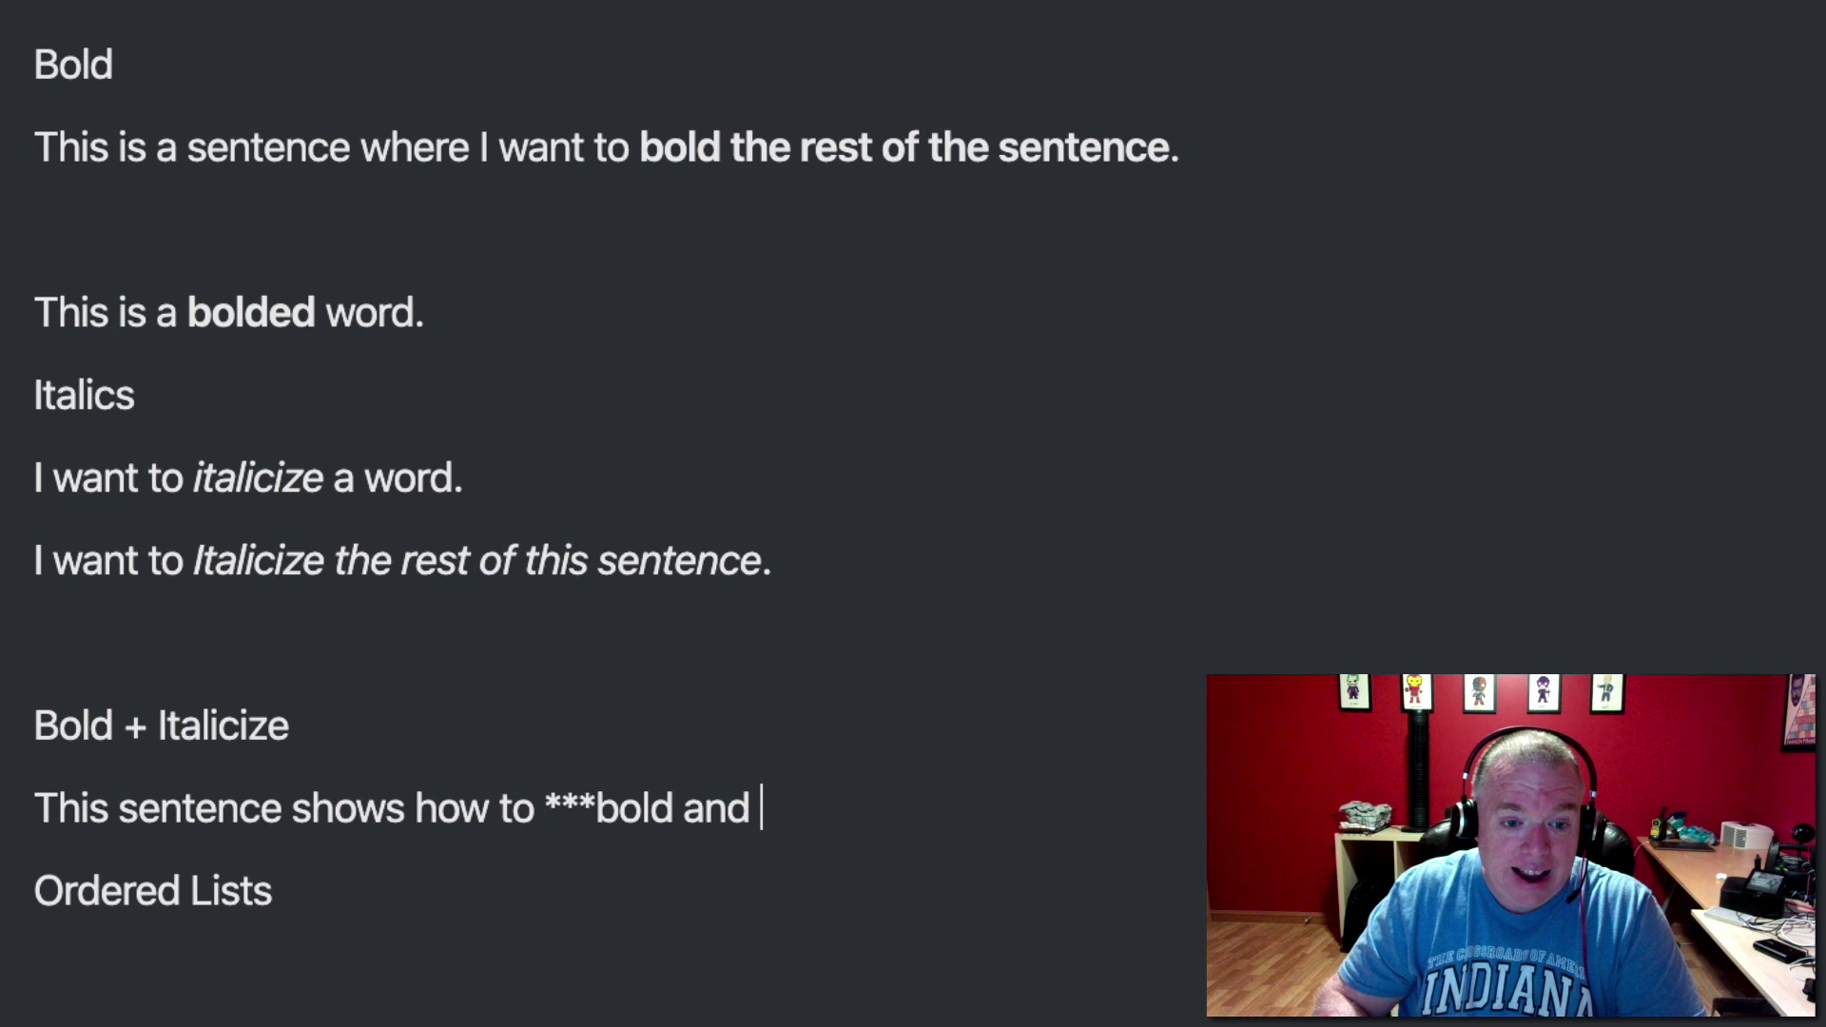
type("italici")
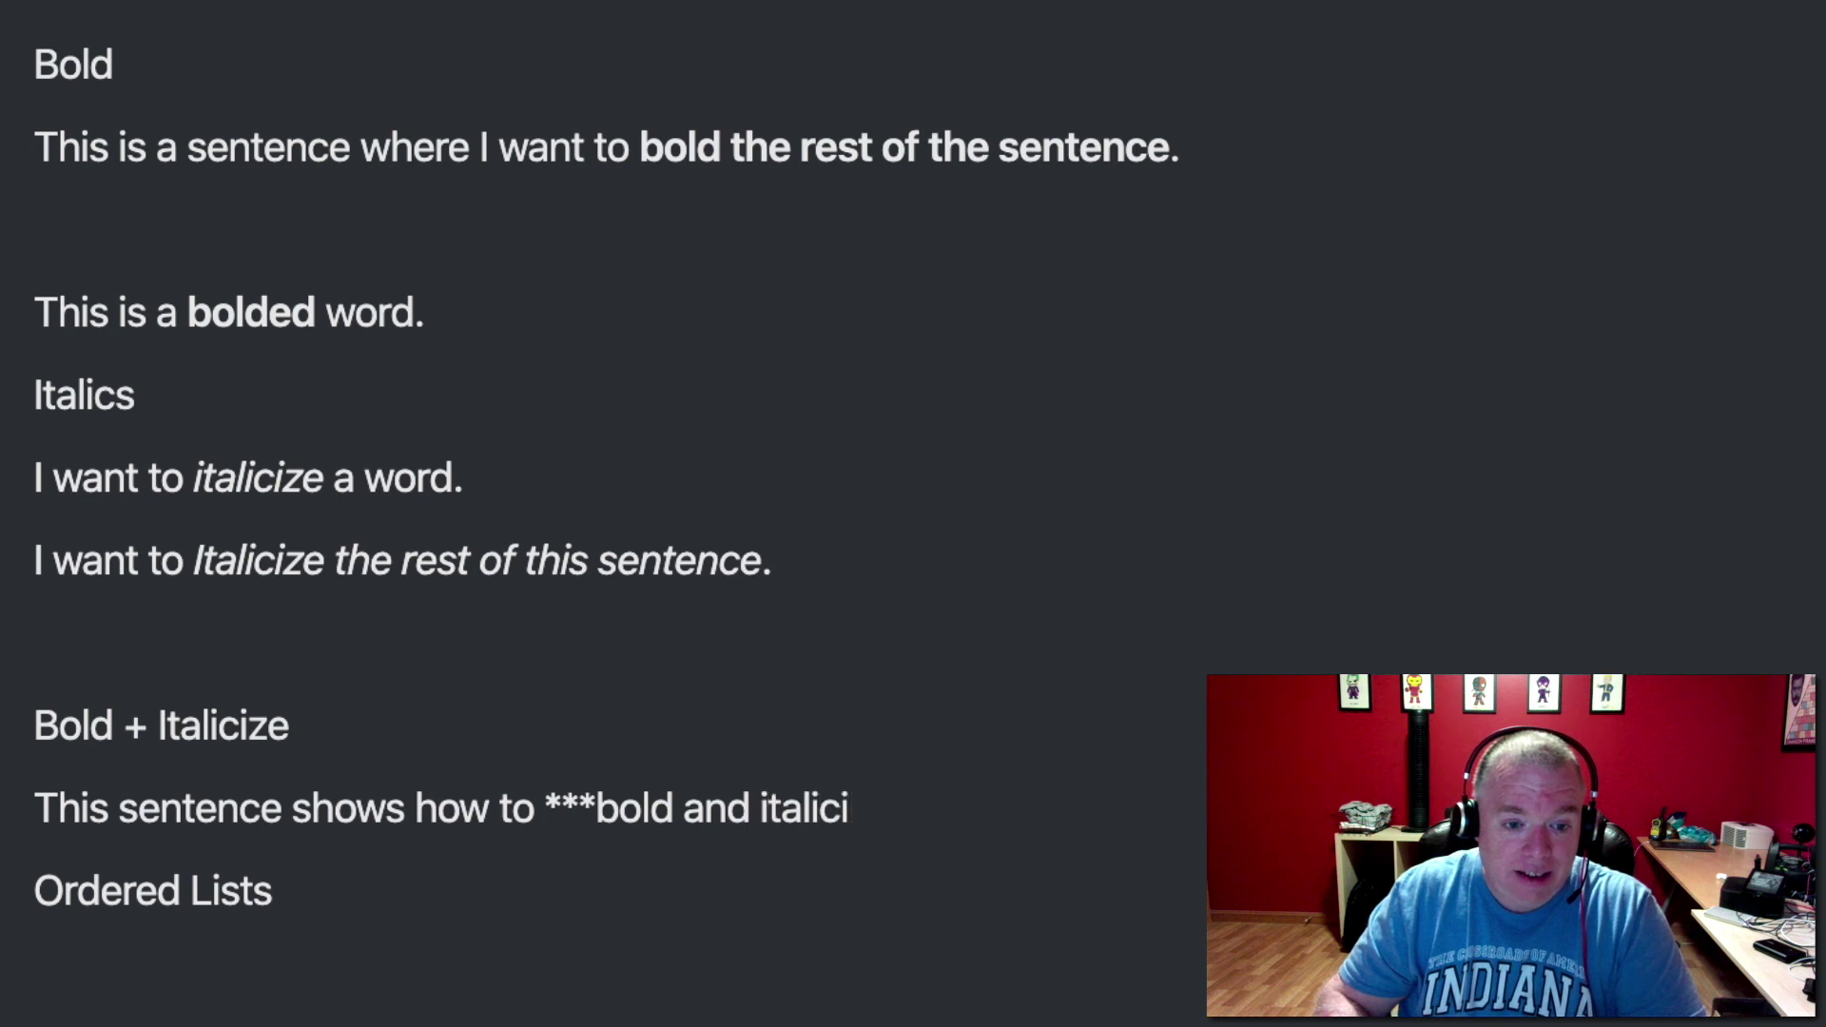
type("ze")
key("BackSpace")
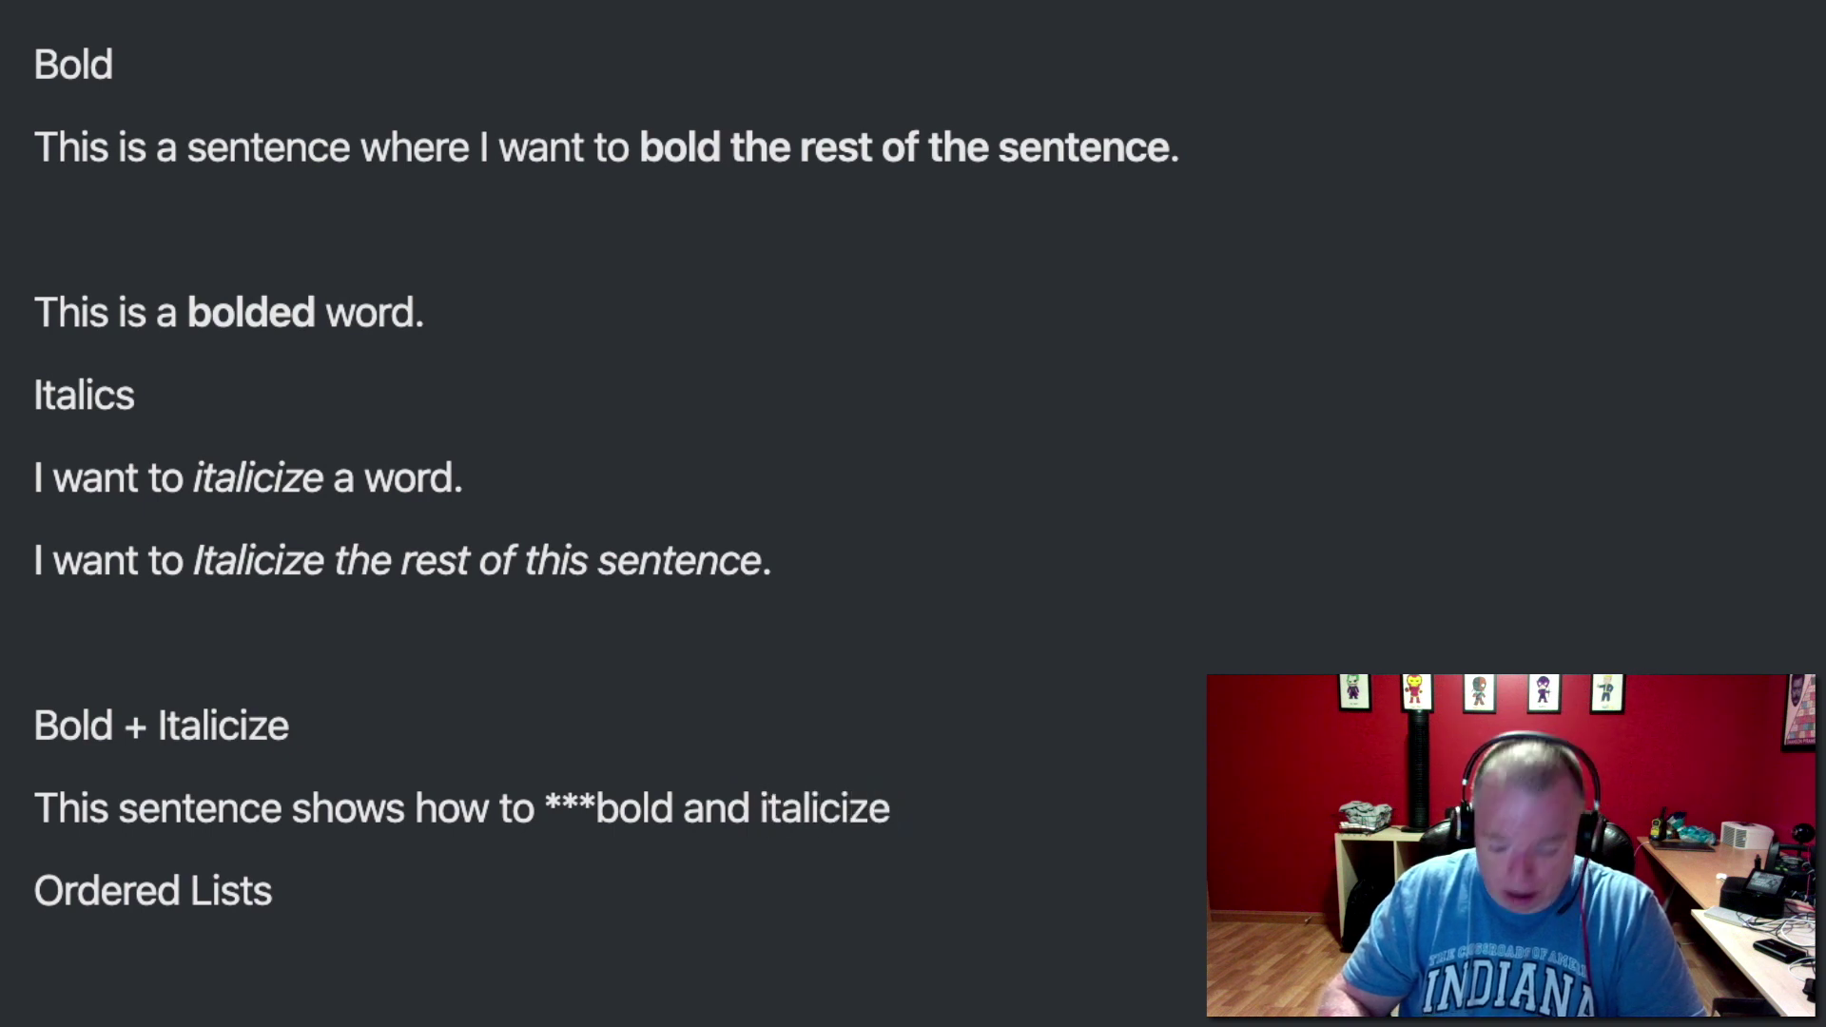
type("**")
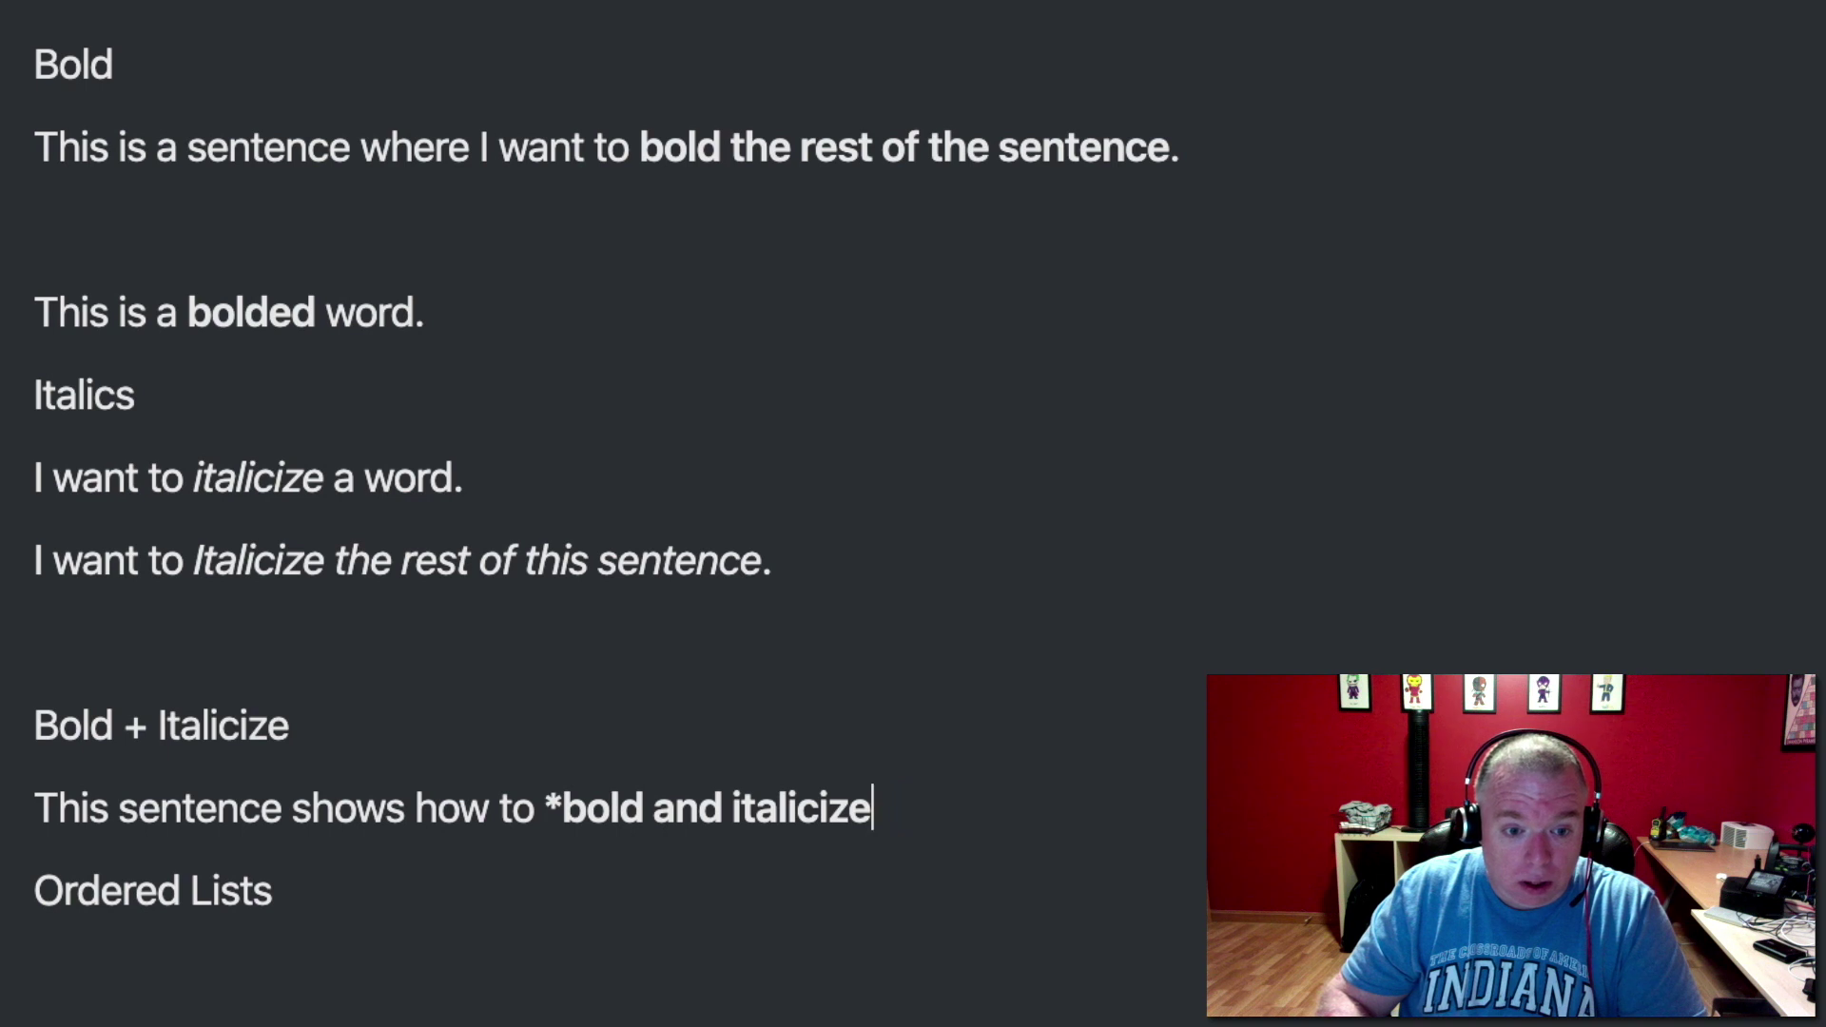
type("*")
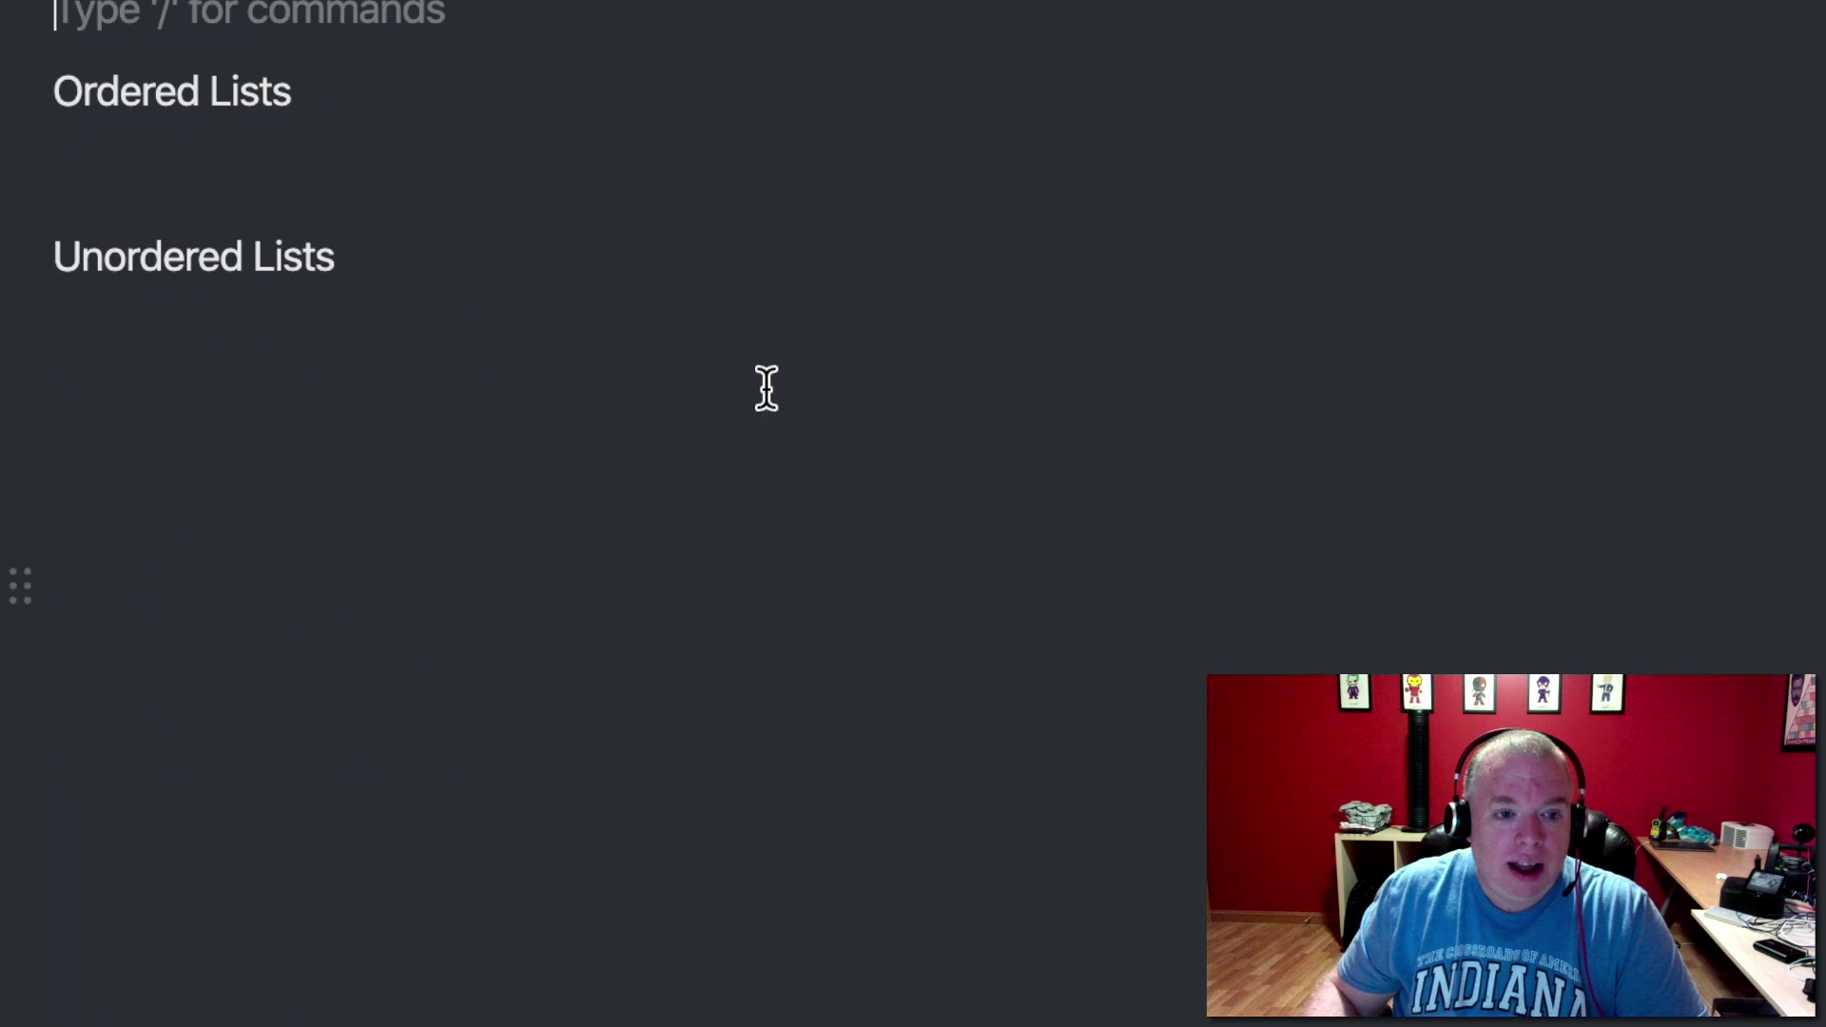
left_click(289, 167)
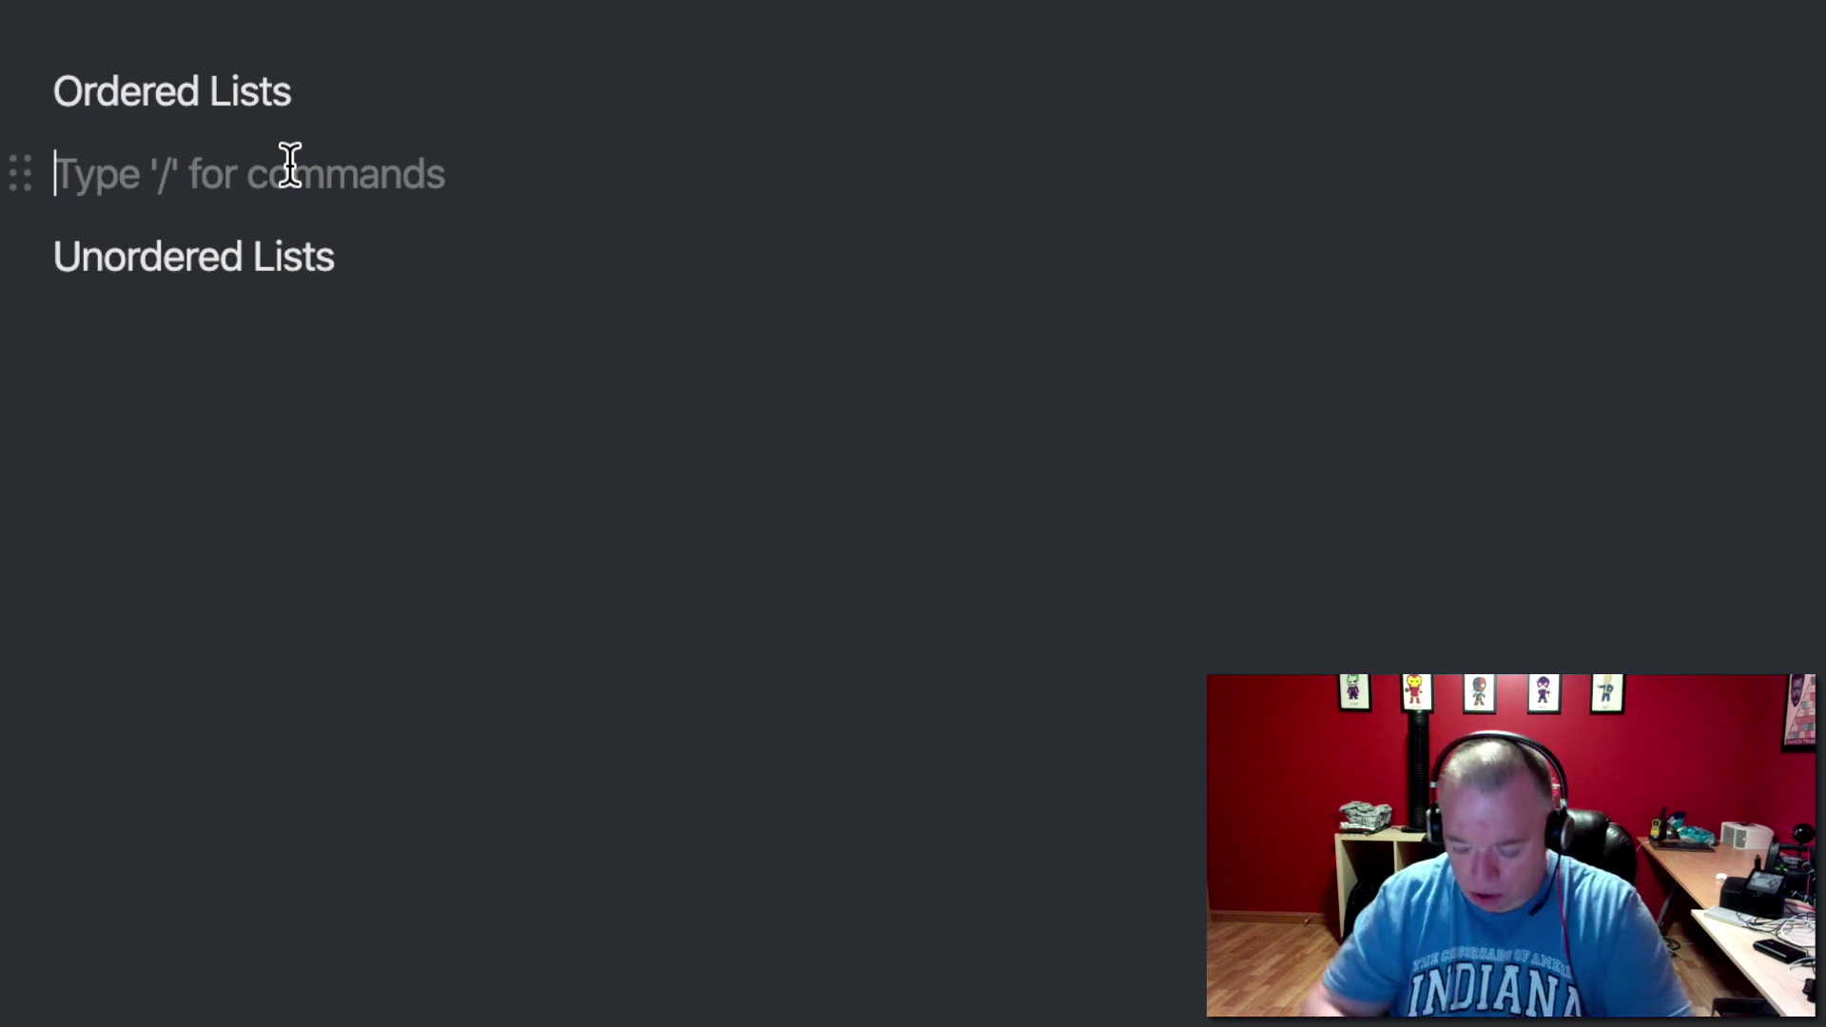
type("/")
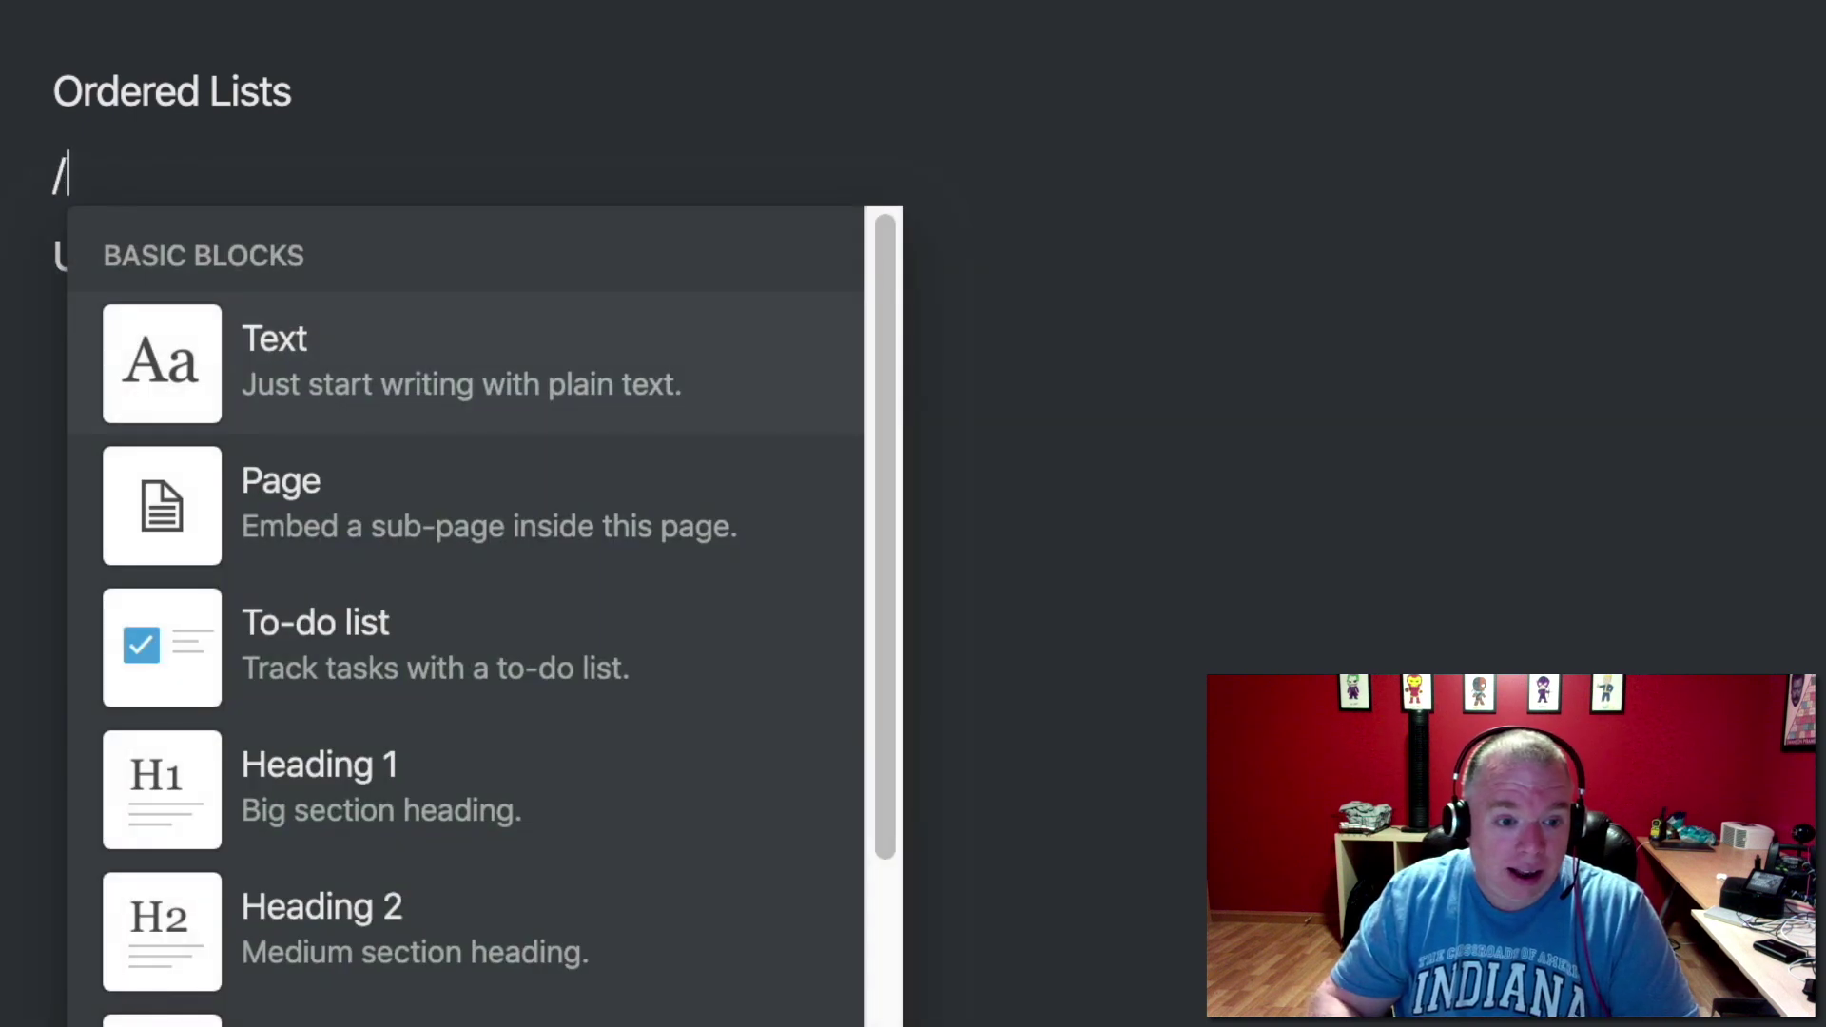
type("list")
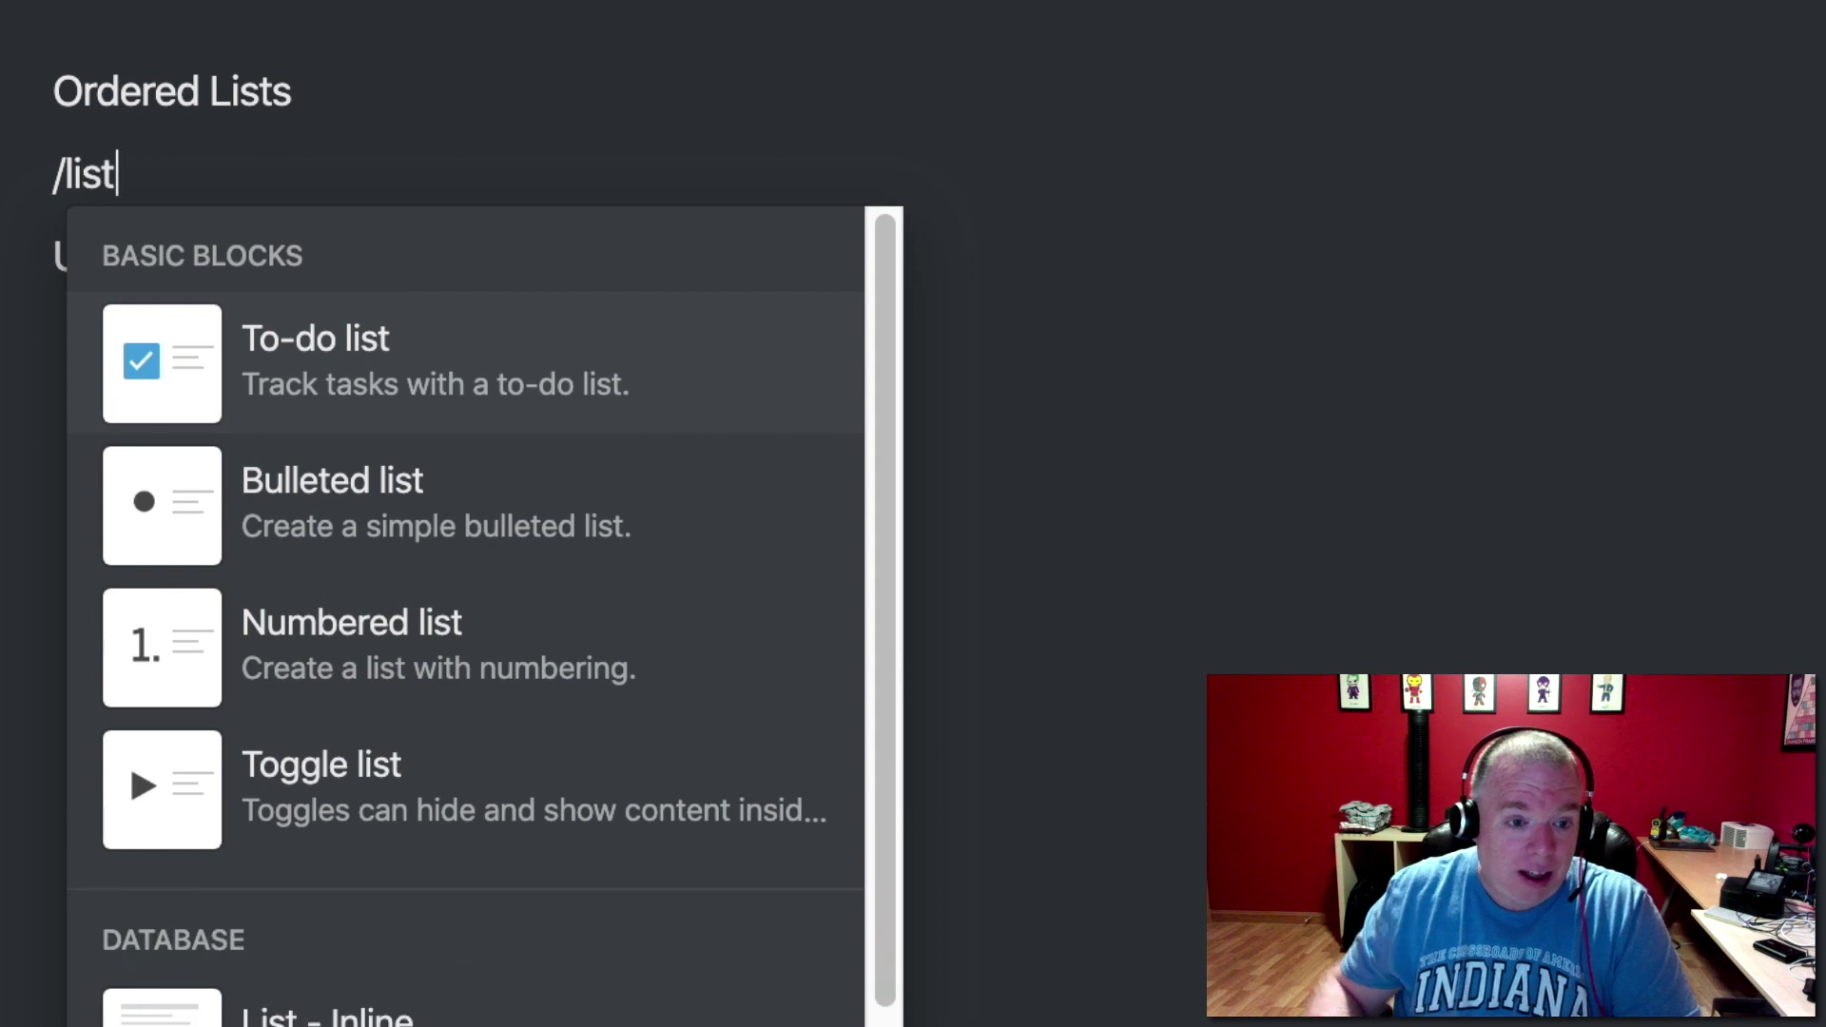
left_click(1413, 252)
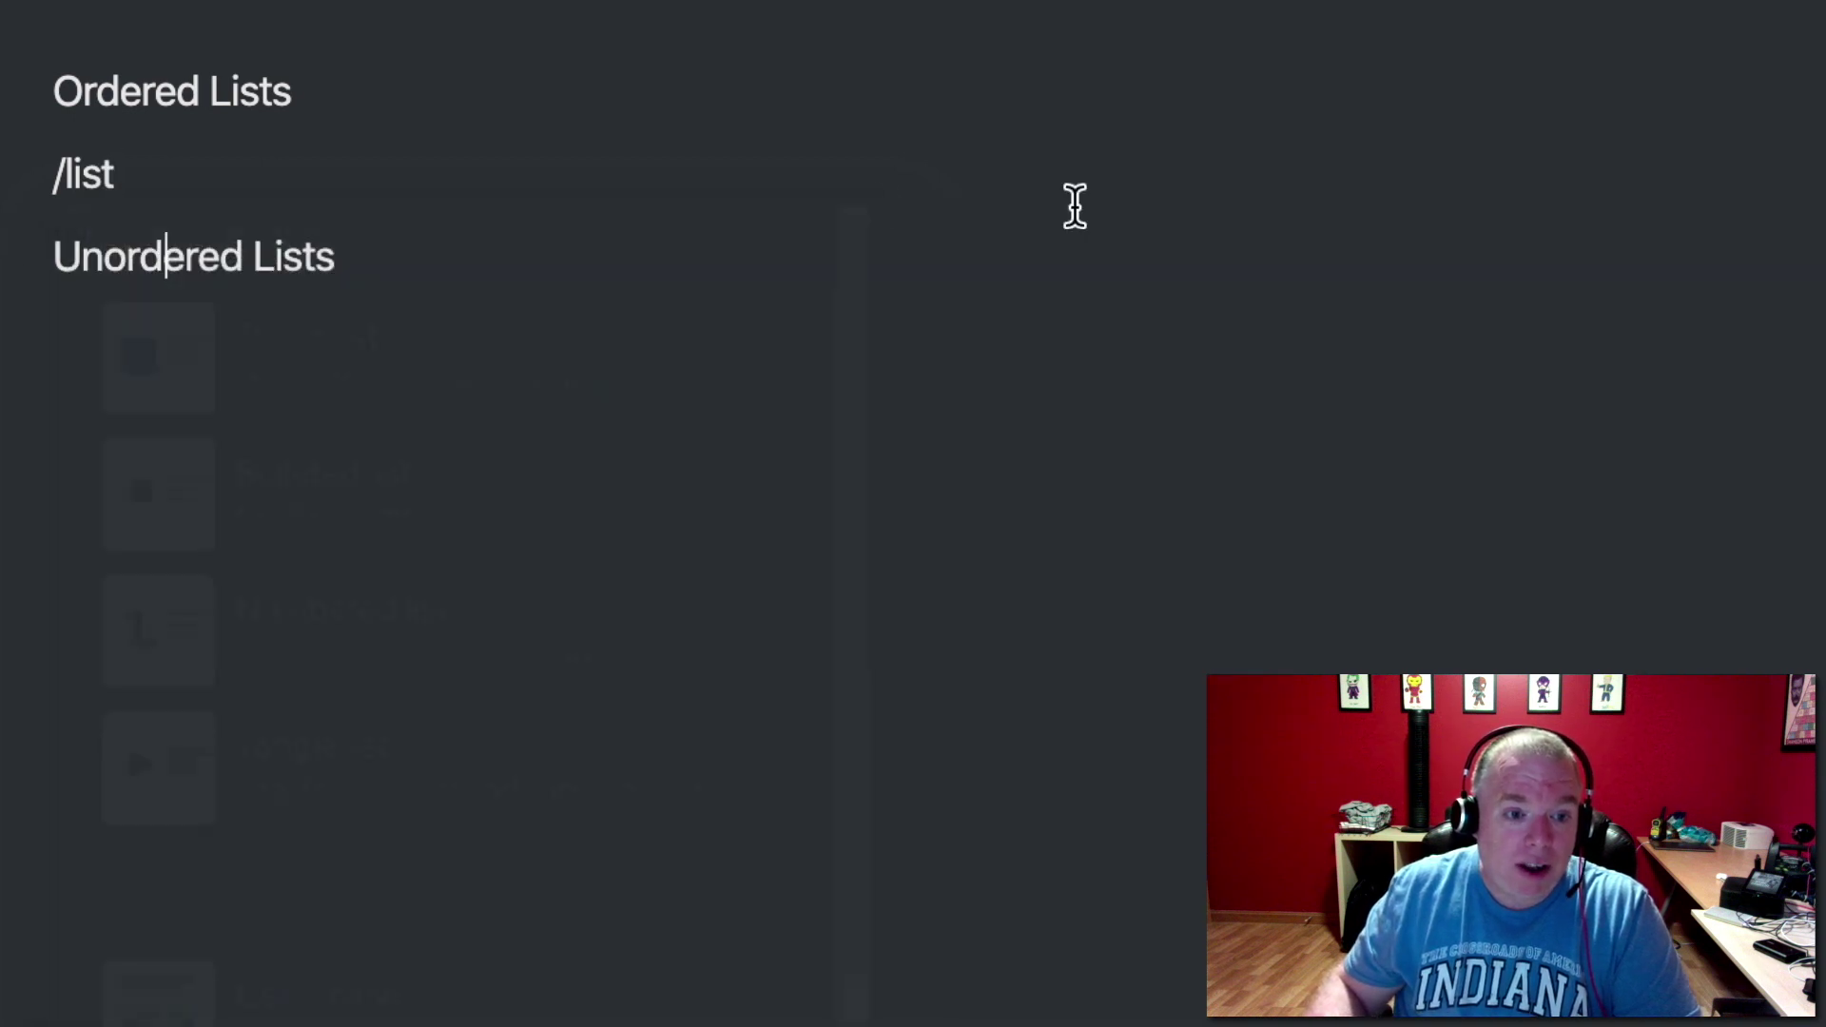
key("BackSpace")
key("BackSpace")
key("BackSpace")
key("BackSpace")
key("BackSpace")
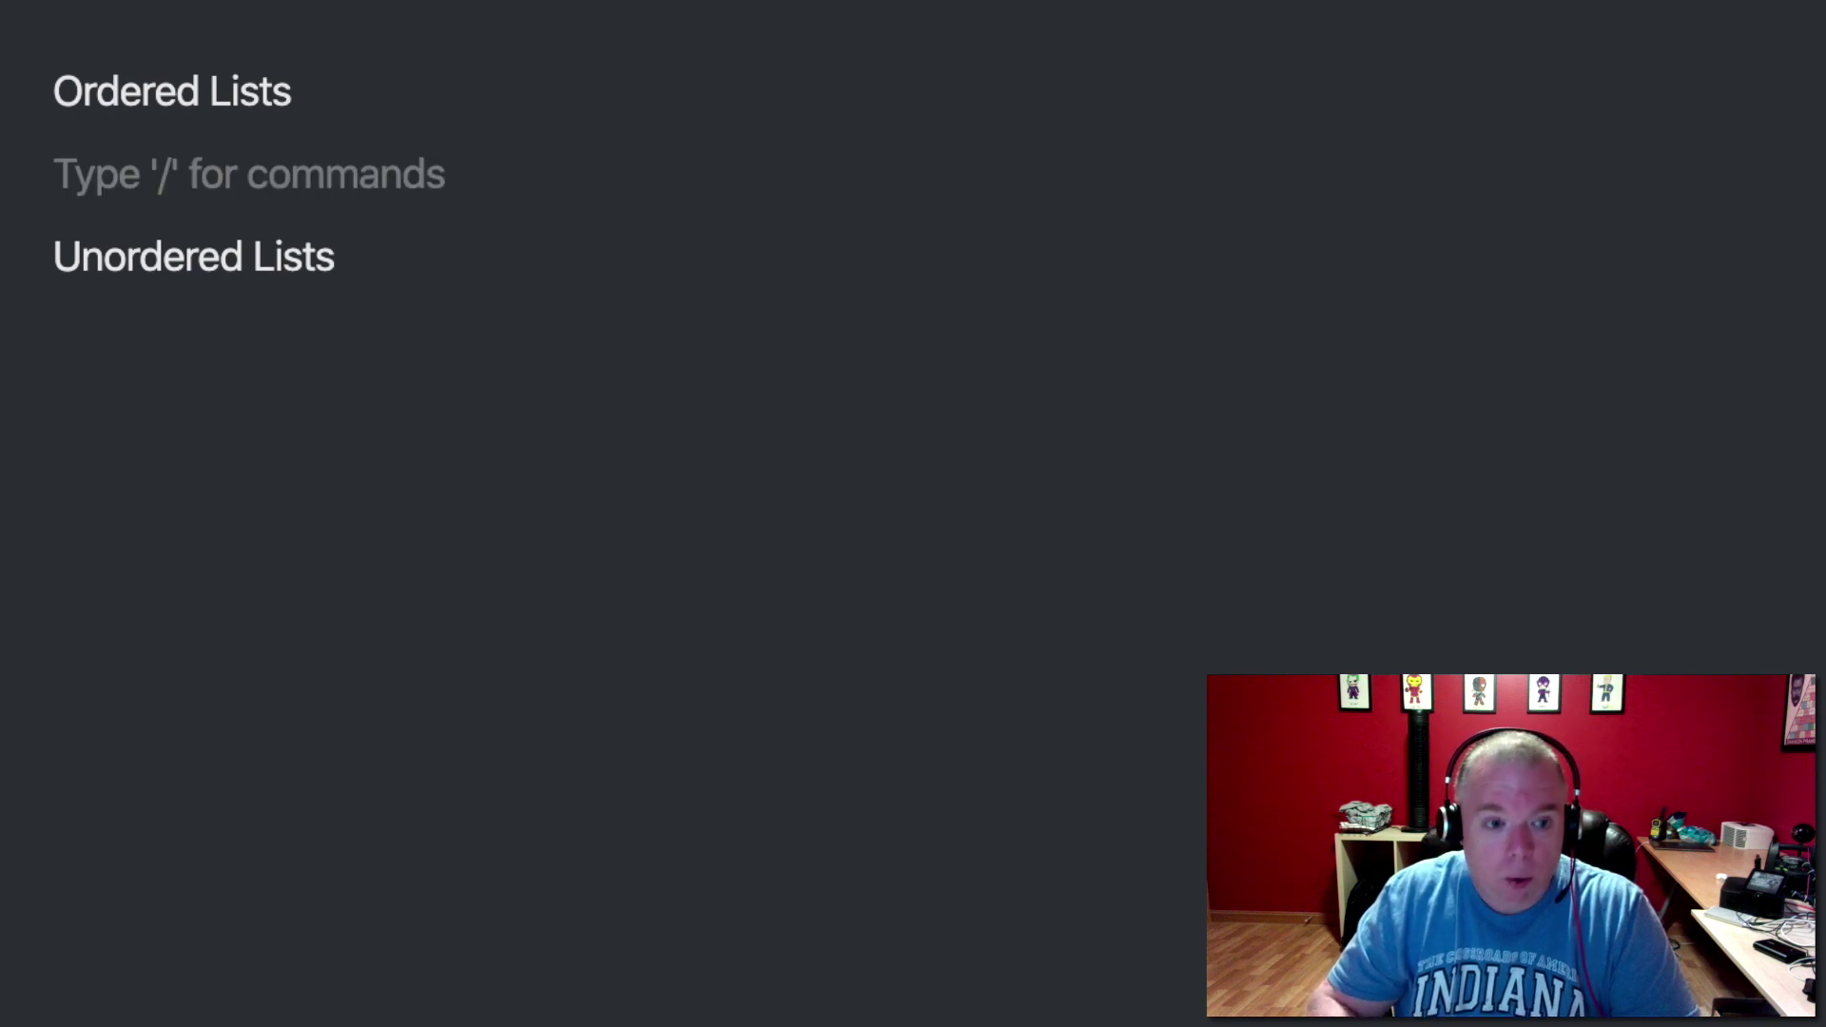
- Create a '1. ' numbered list of Item 1, Item 2 and Item 3, then exit the list
type("1. ")
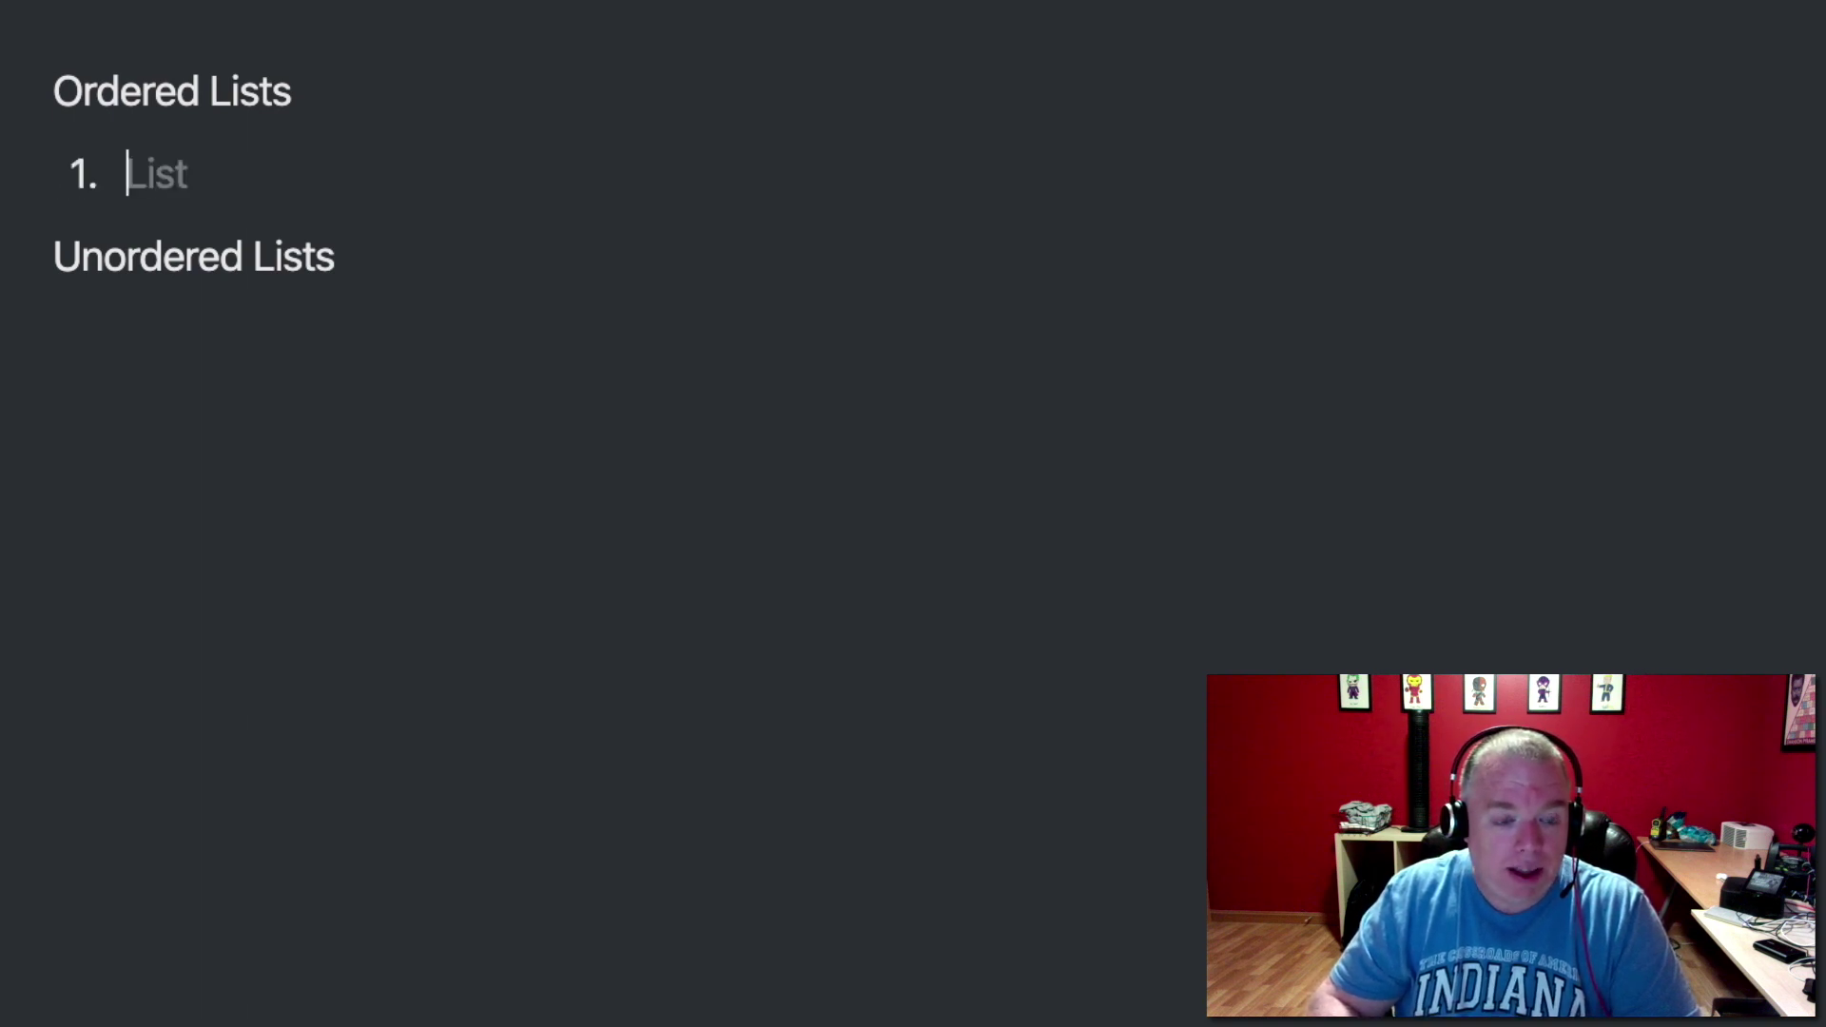
type("Item 1")
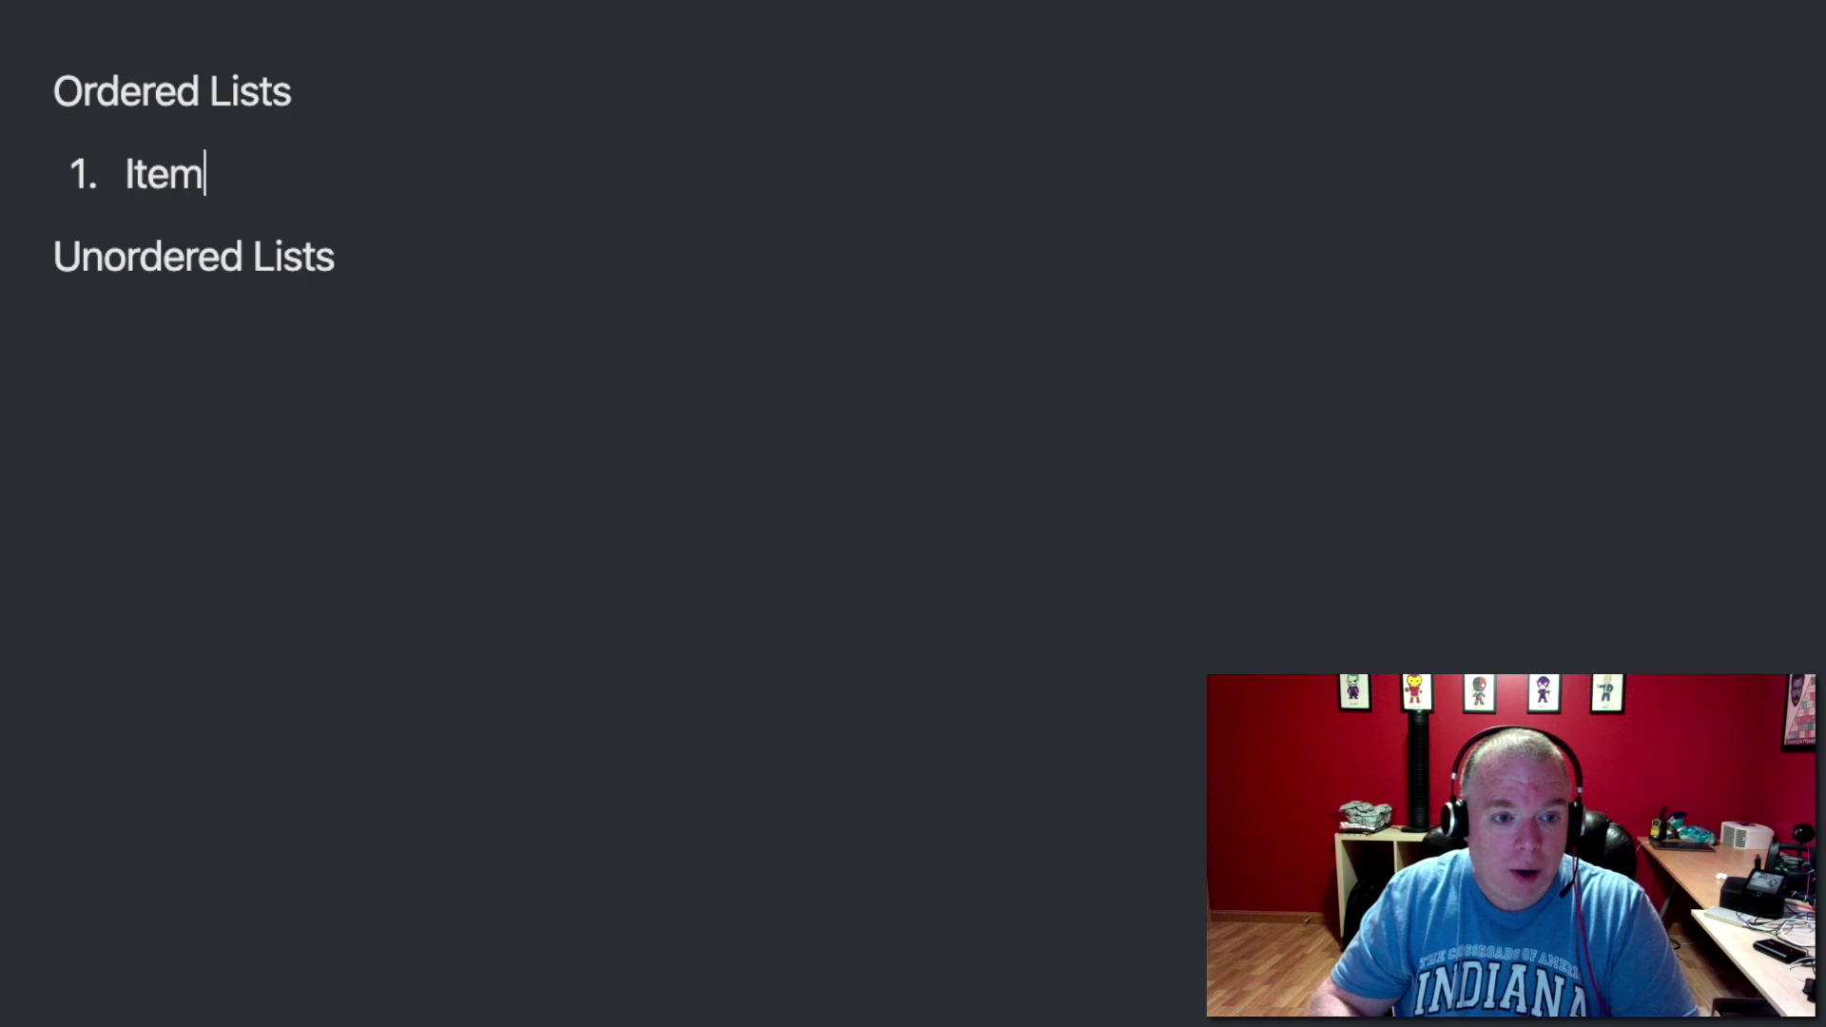
key("Return")
type("Item 2")
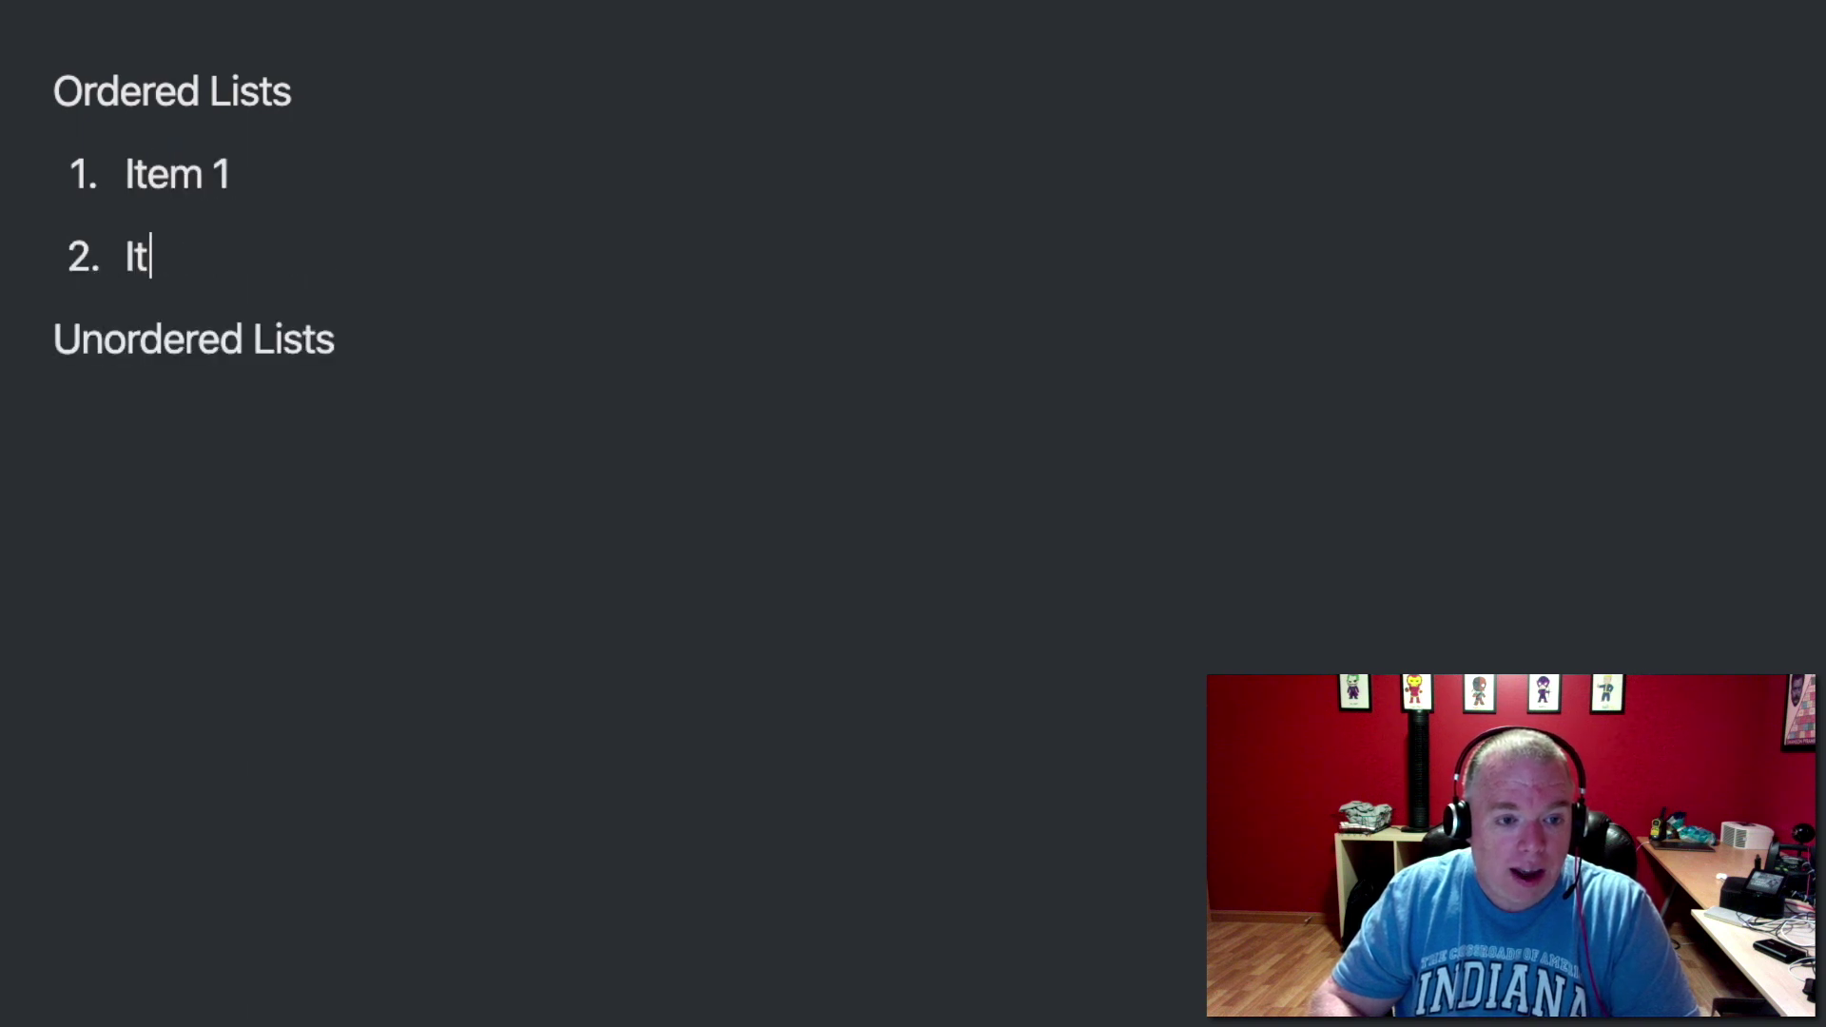
key("Return")
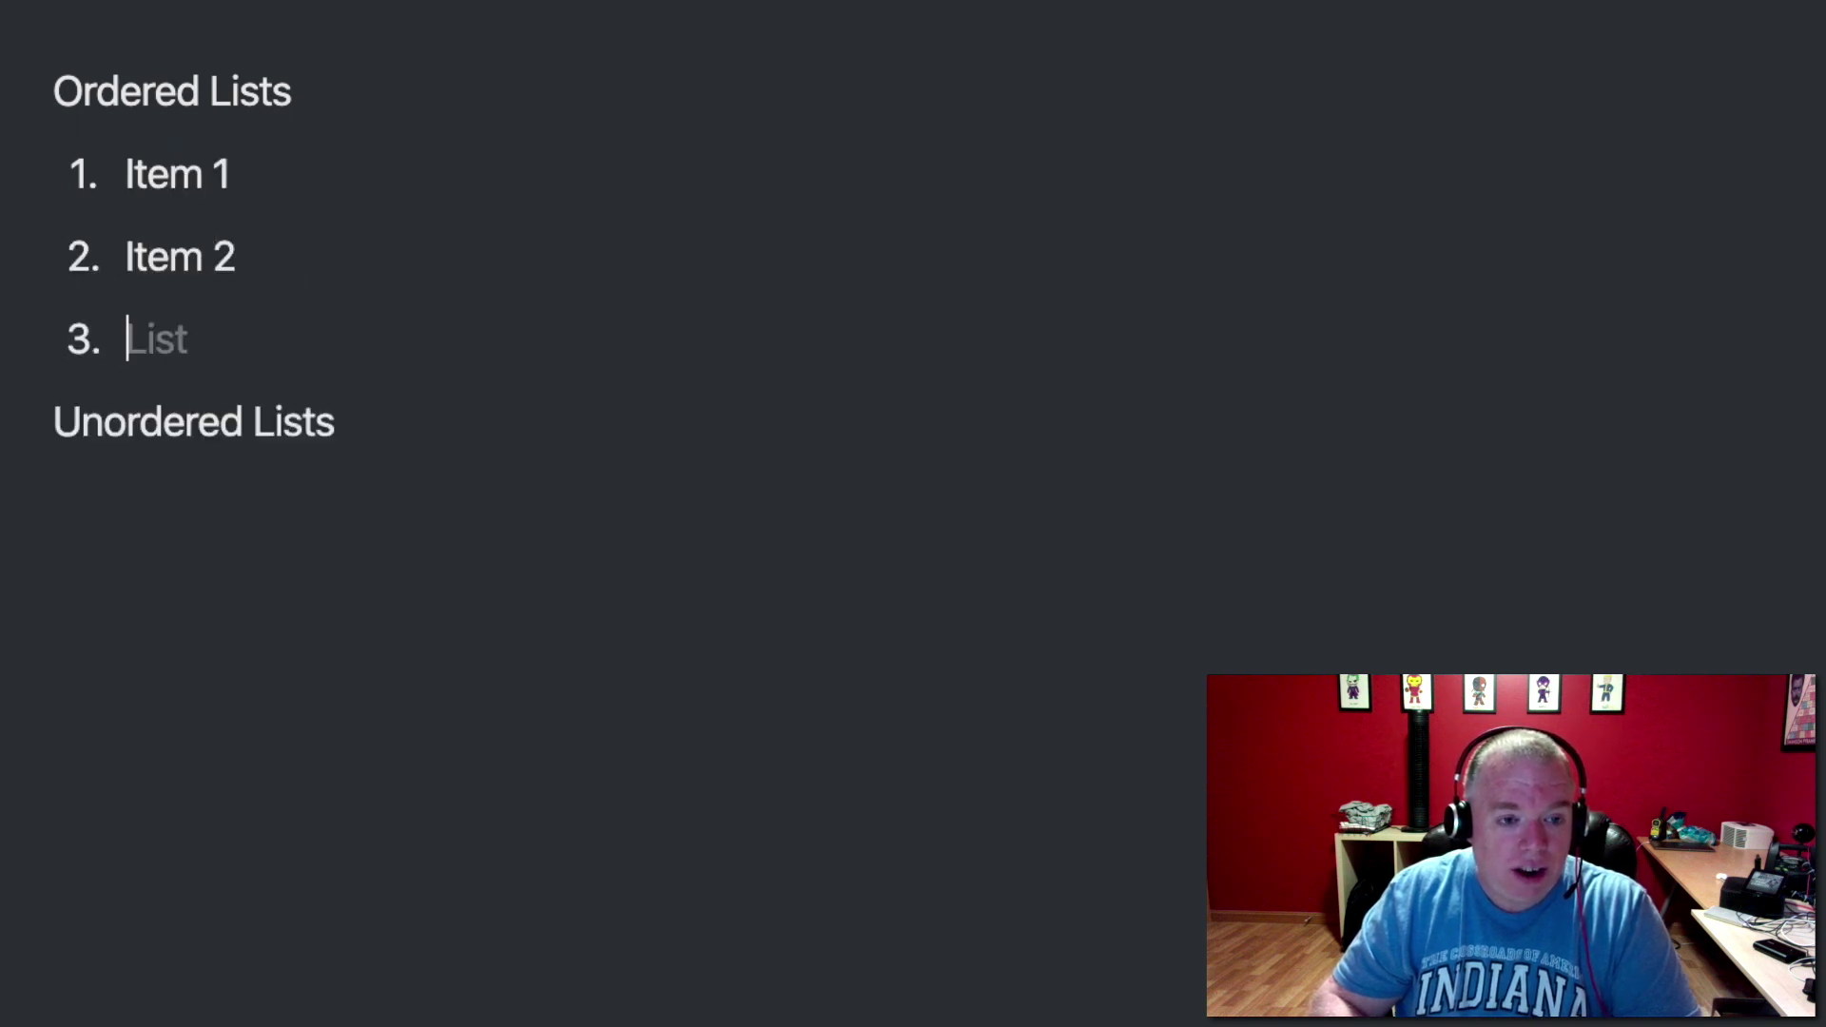
type("Item 3")
key("Return")
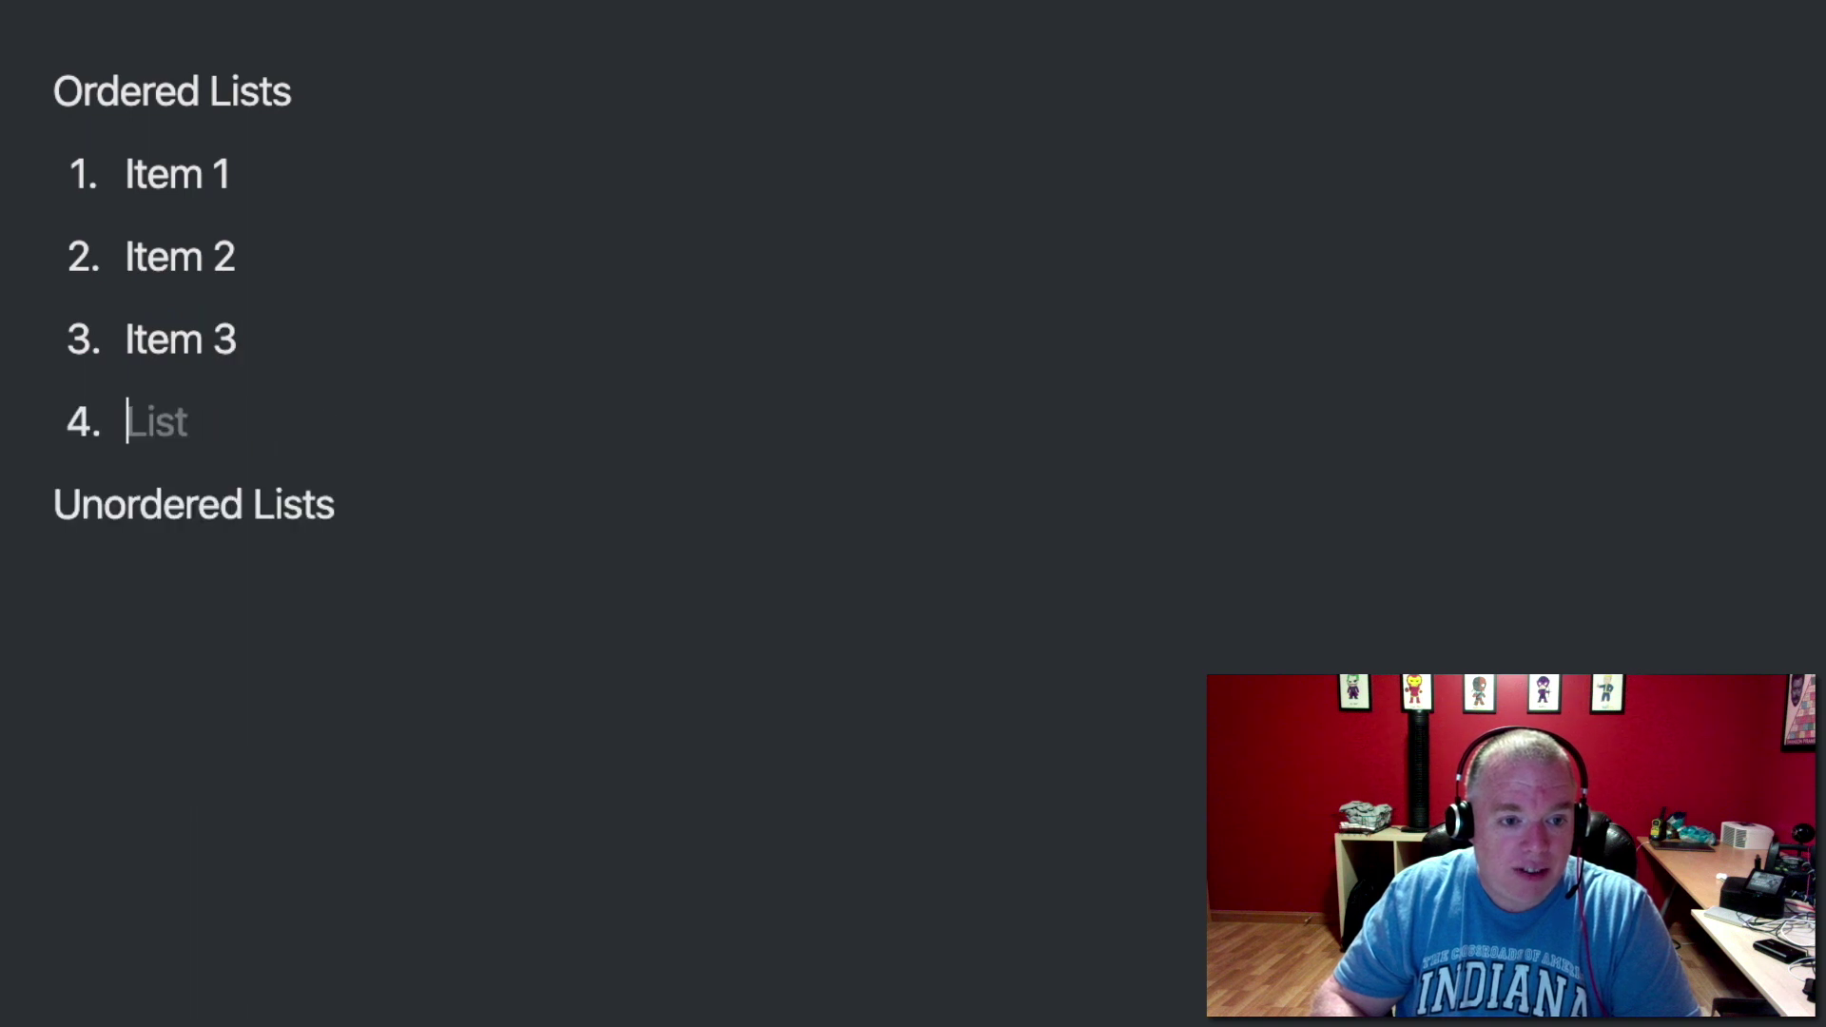
key("Return")
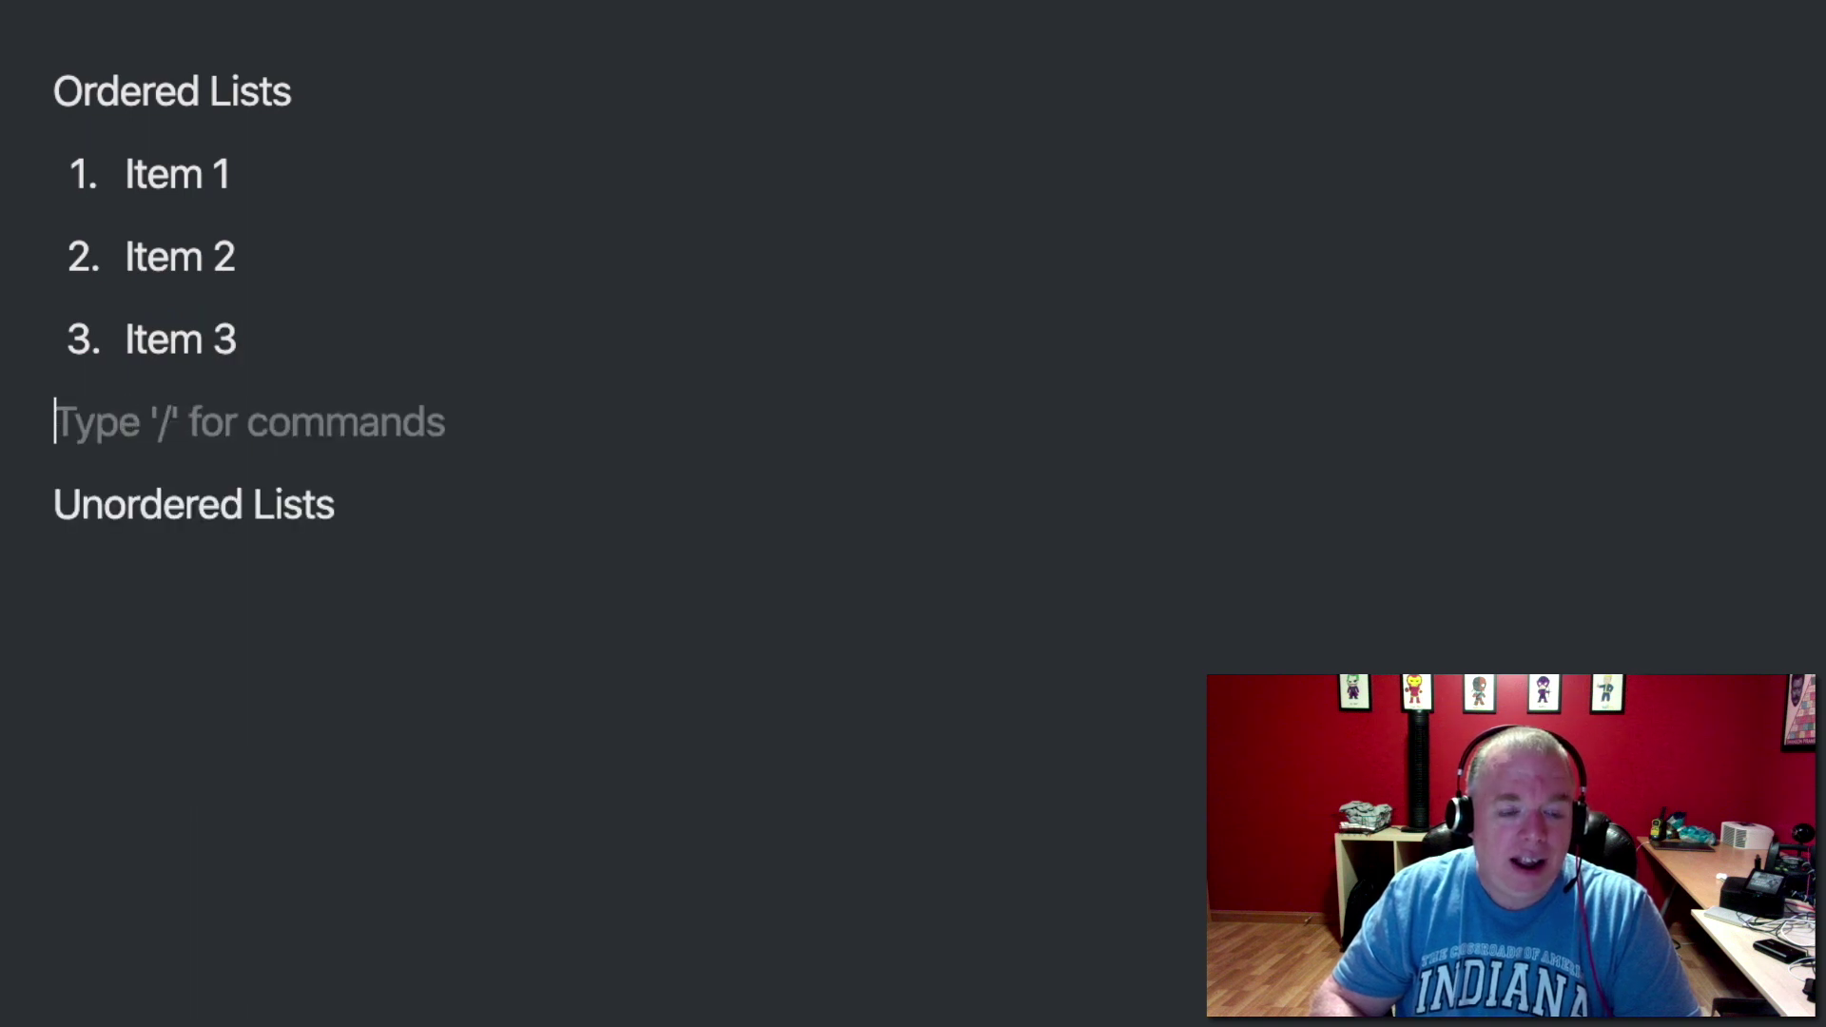
left_click(293, 599)
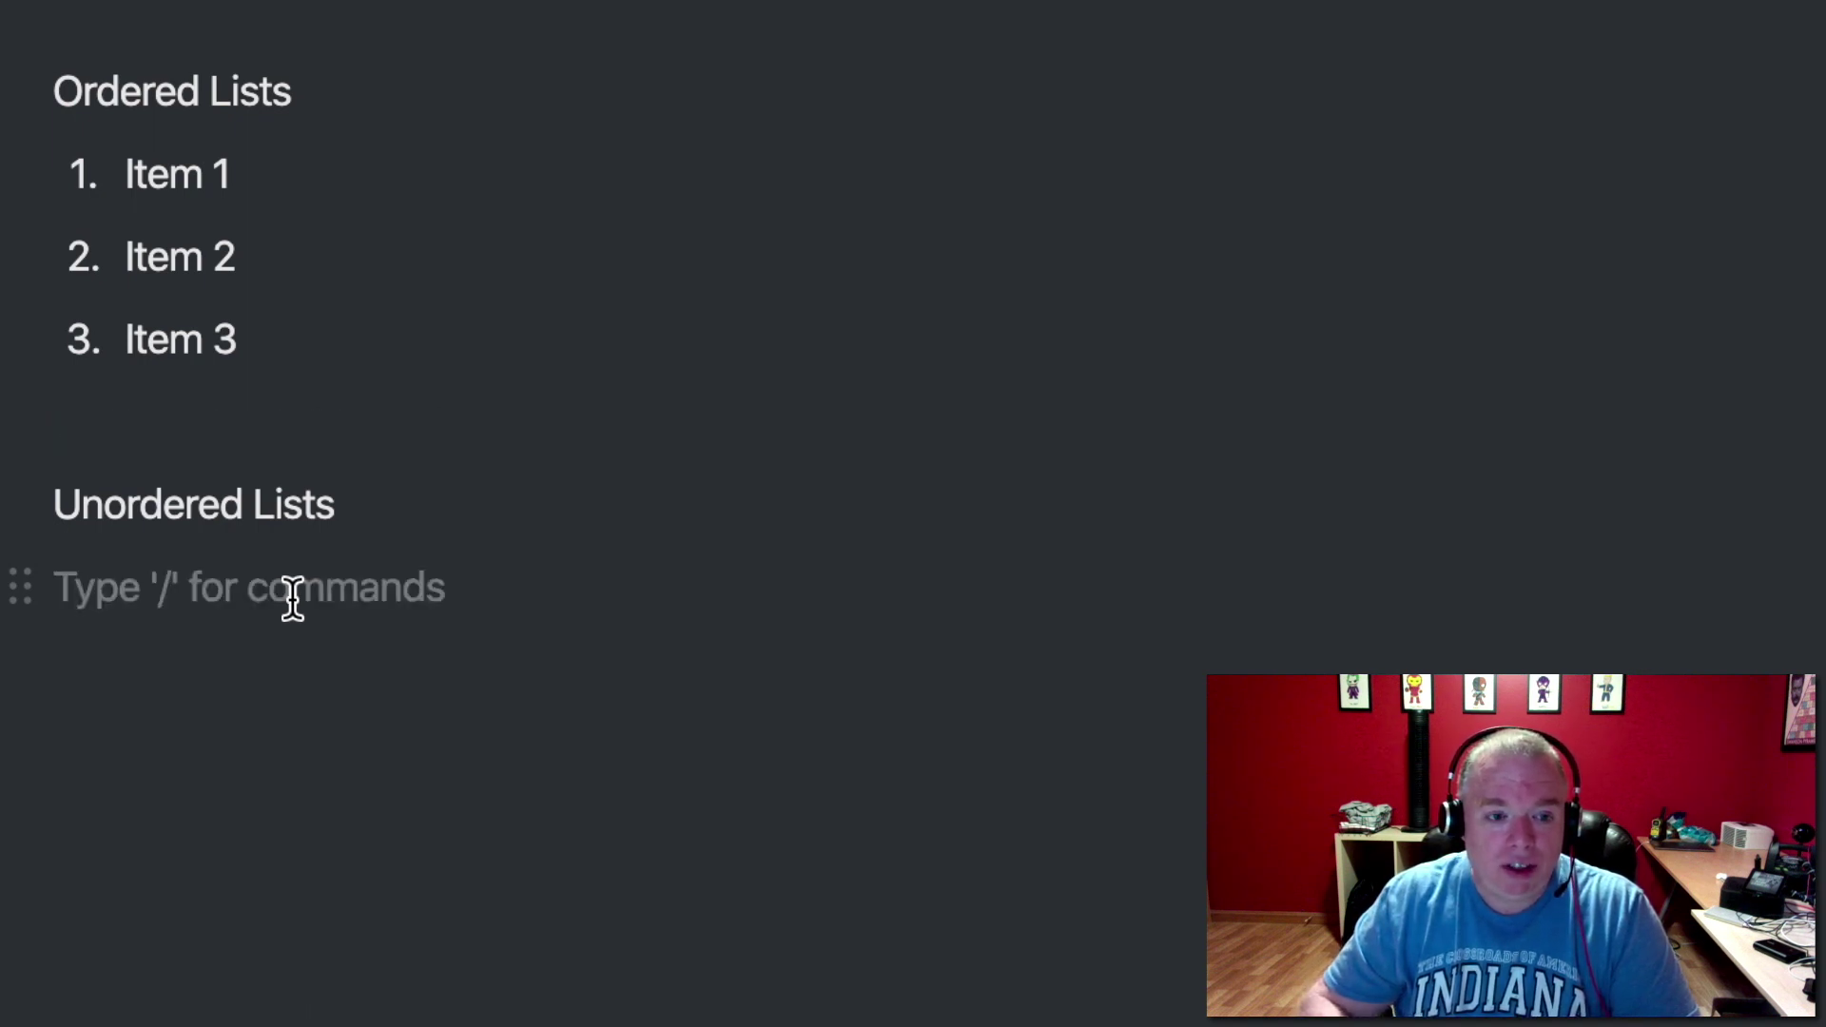
- Create a '- ' bulleted list of Item 1, Item 2 and Item 3, then exit it
type("- ")
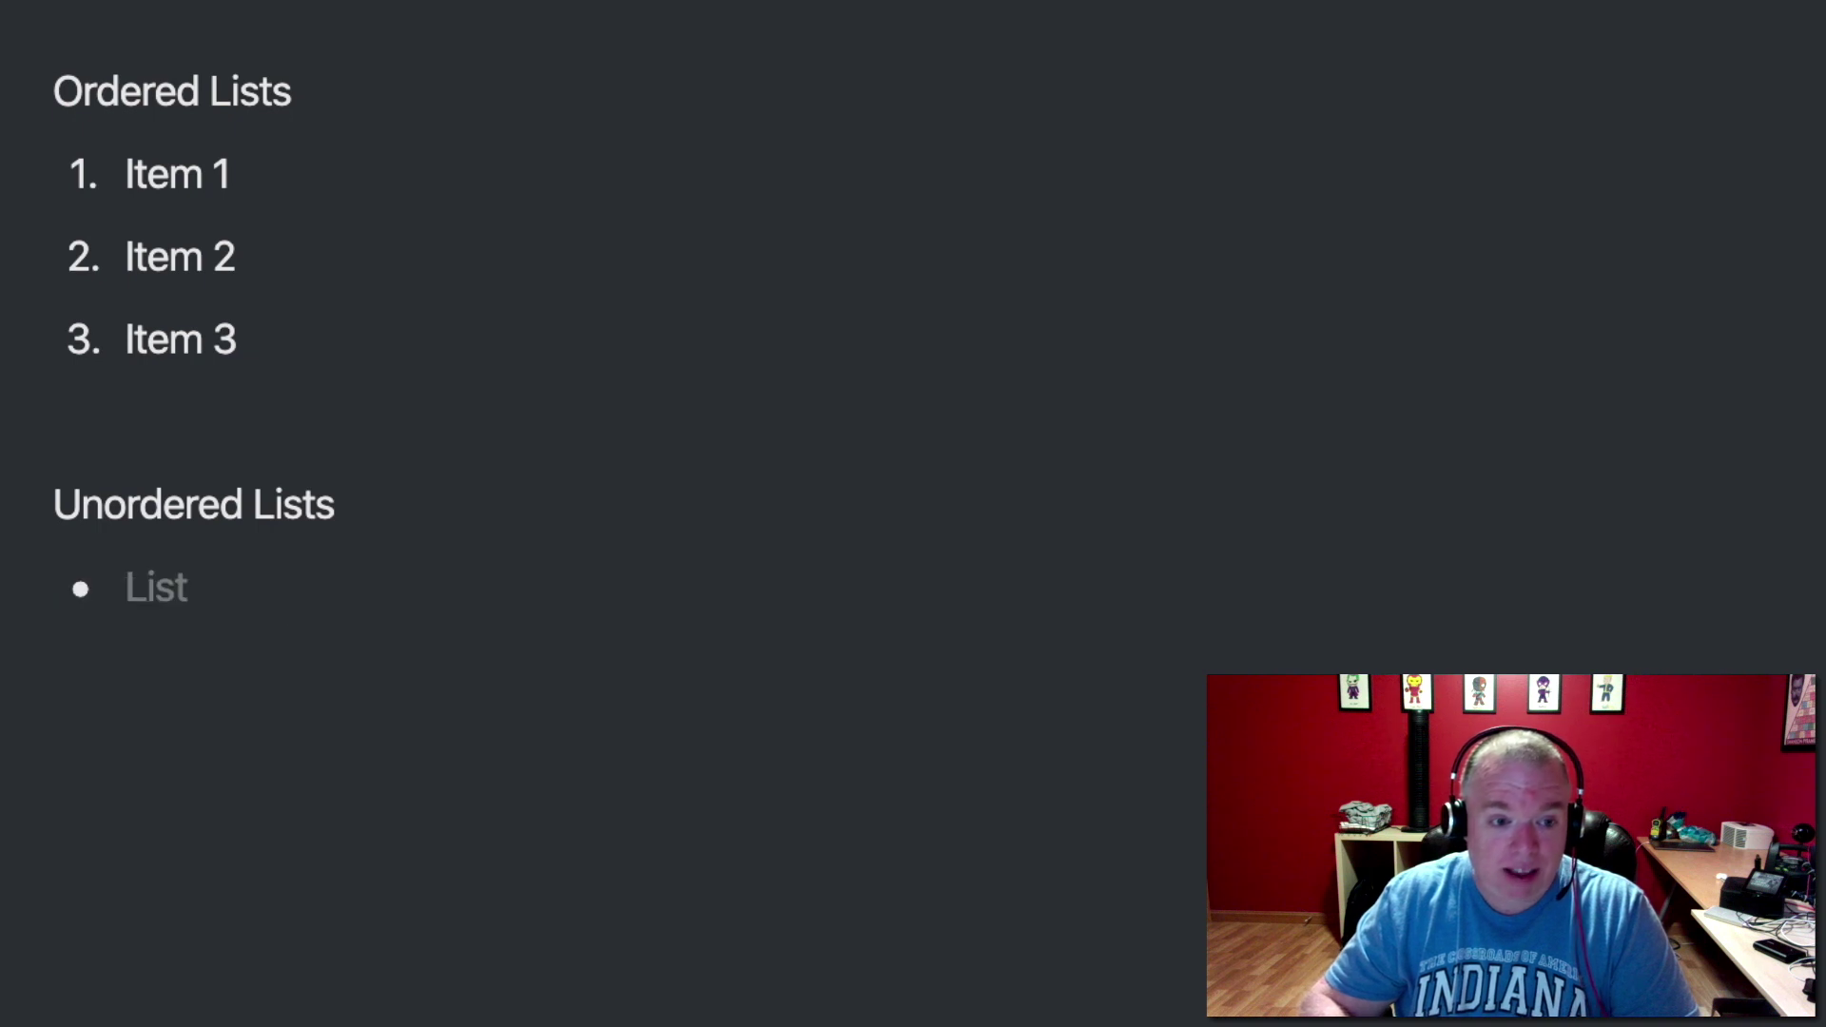
type("Item 1")
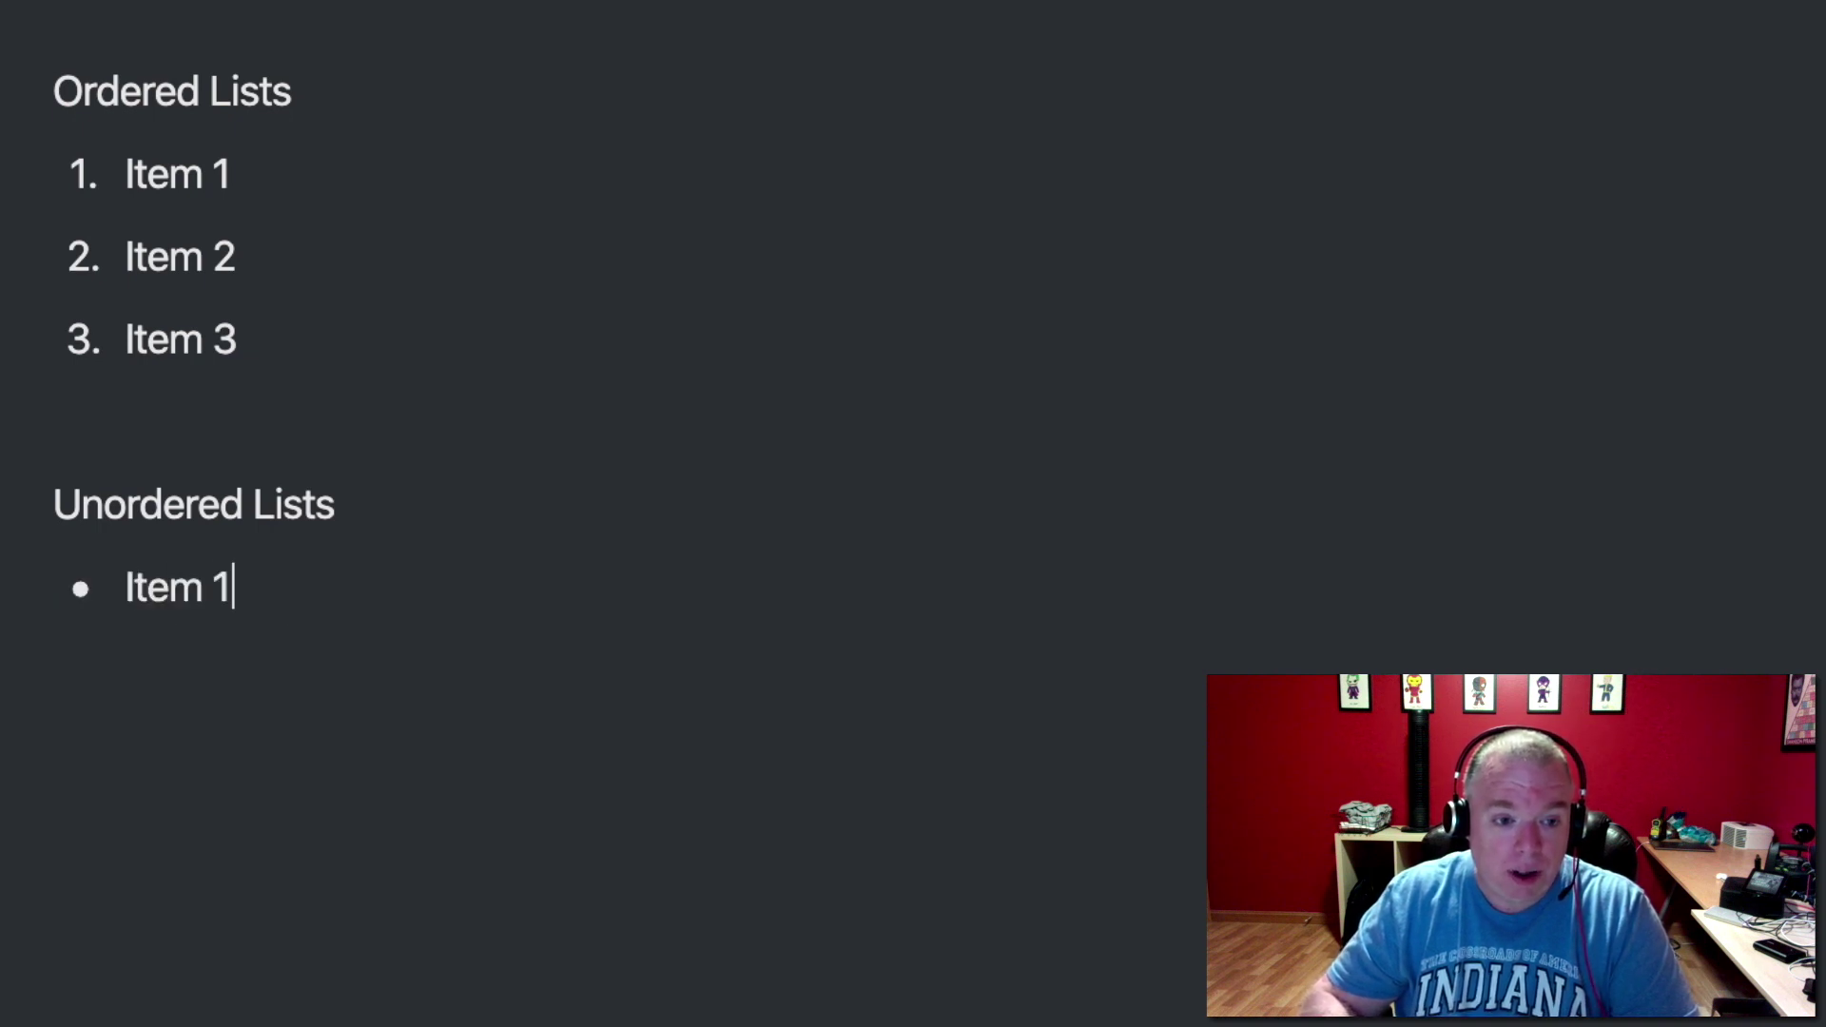
key("Return")
type("Item 2")
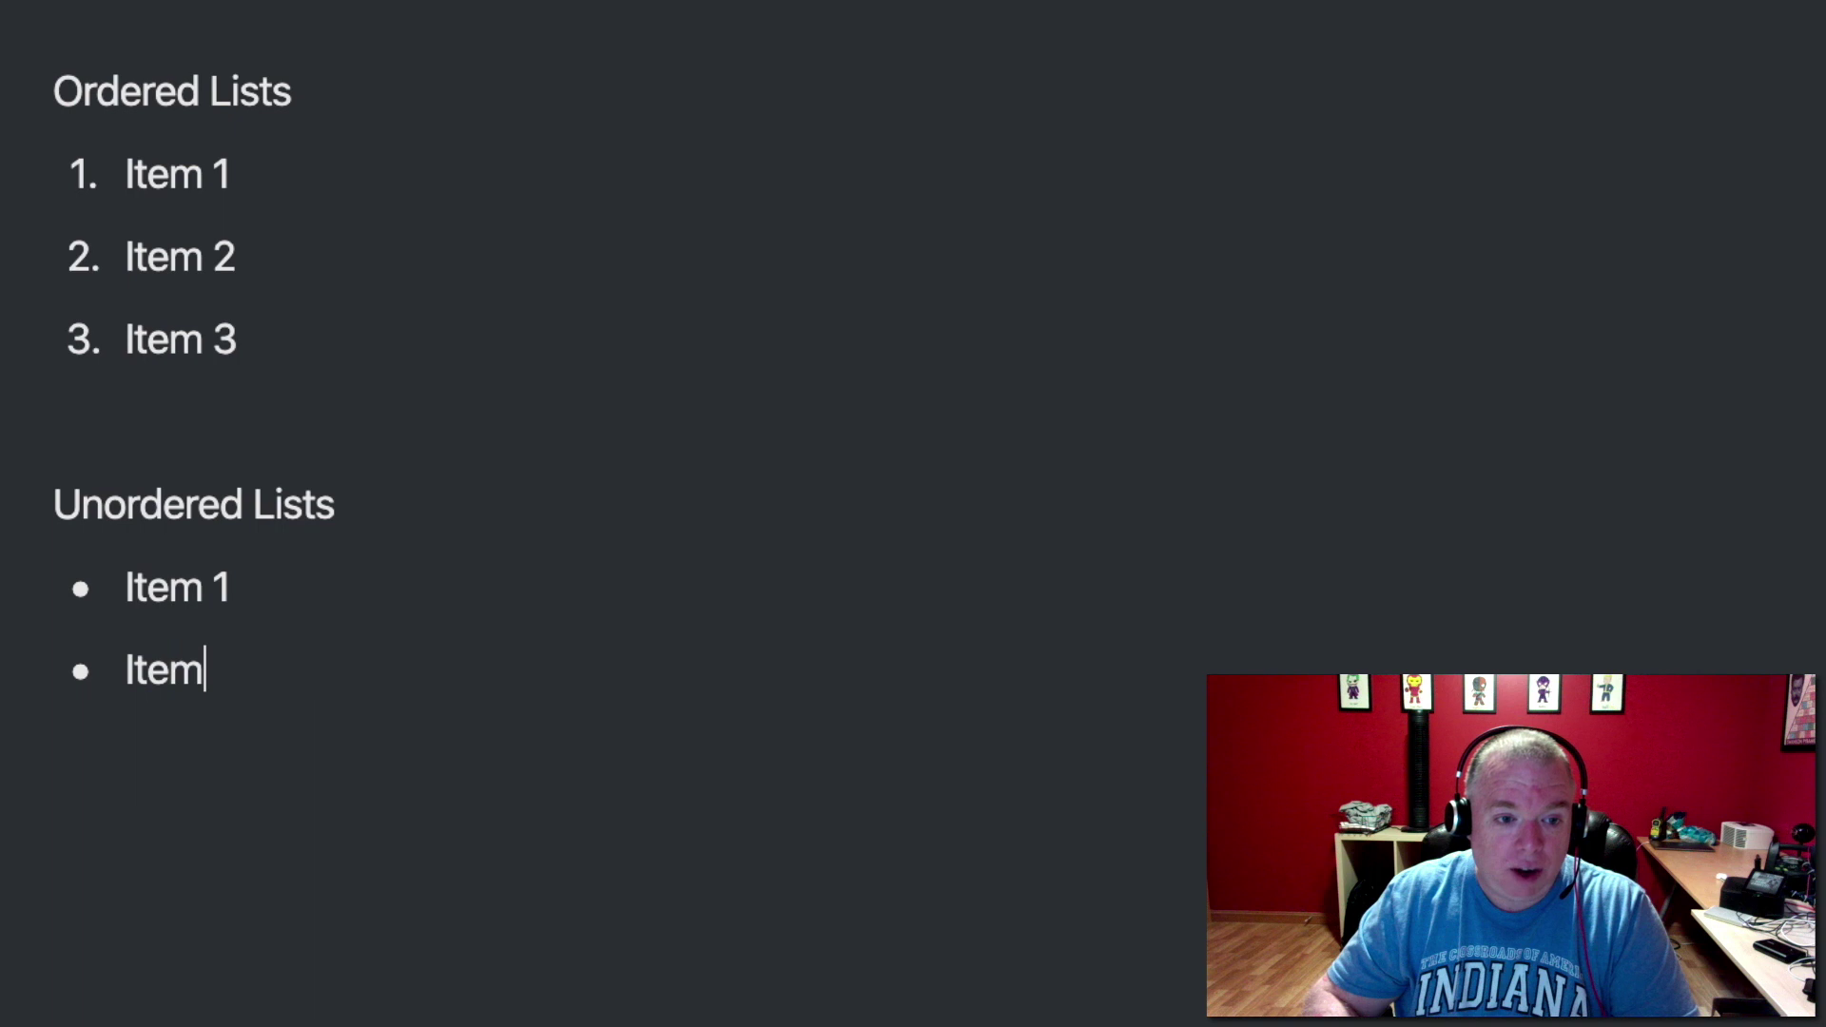
key("Return")
type("Item")
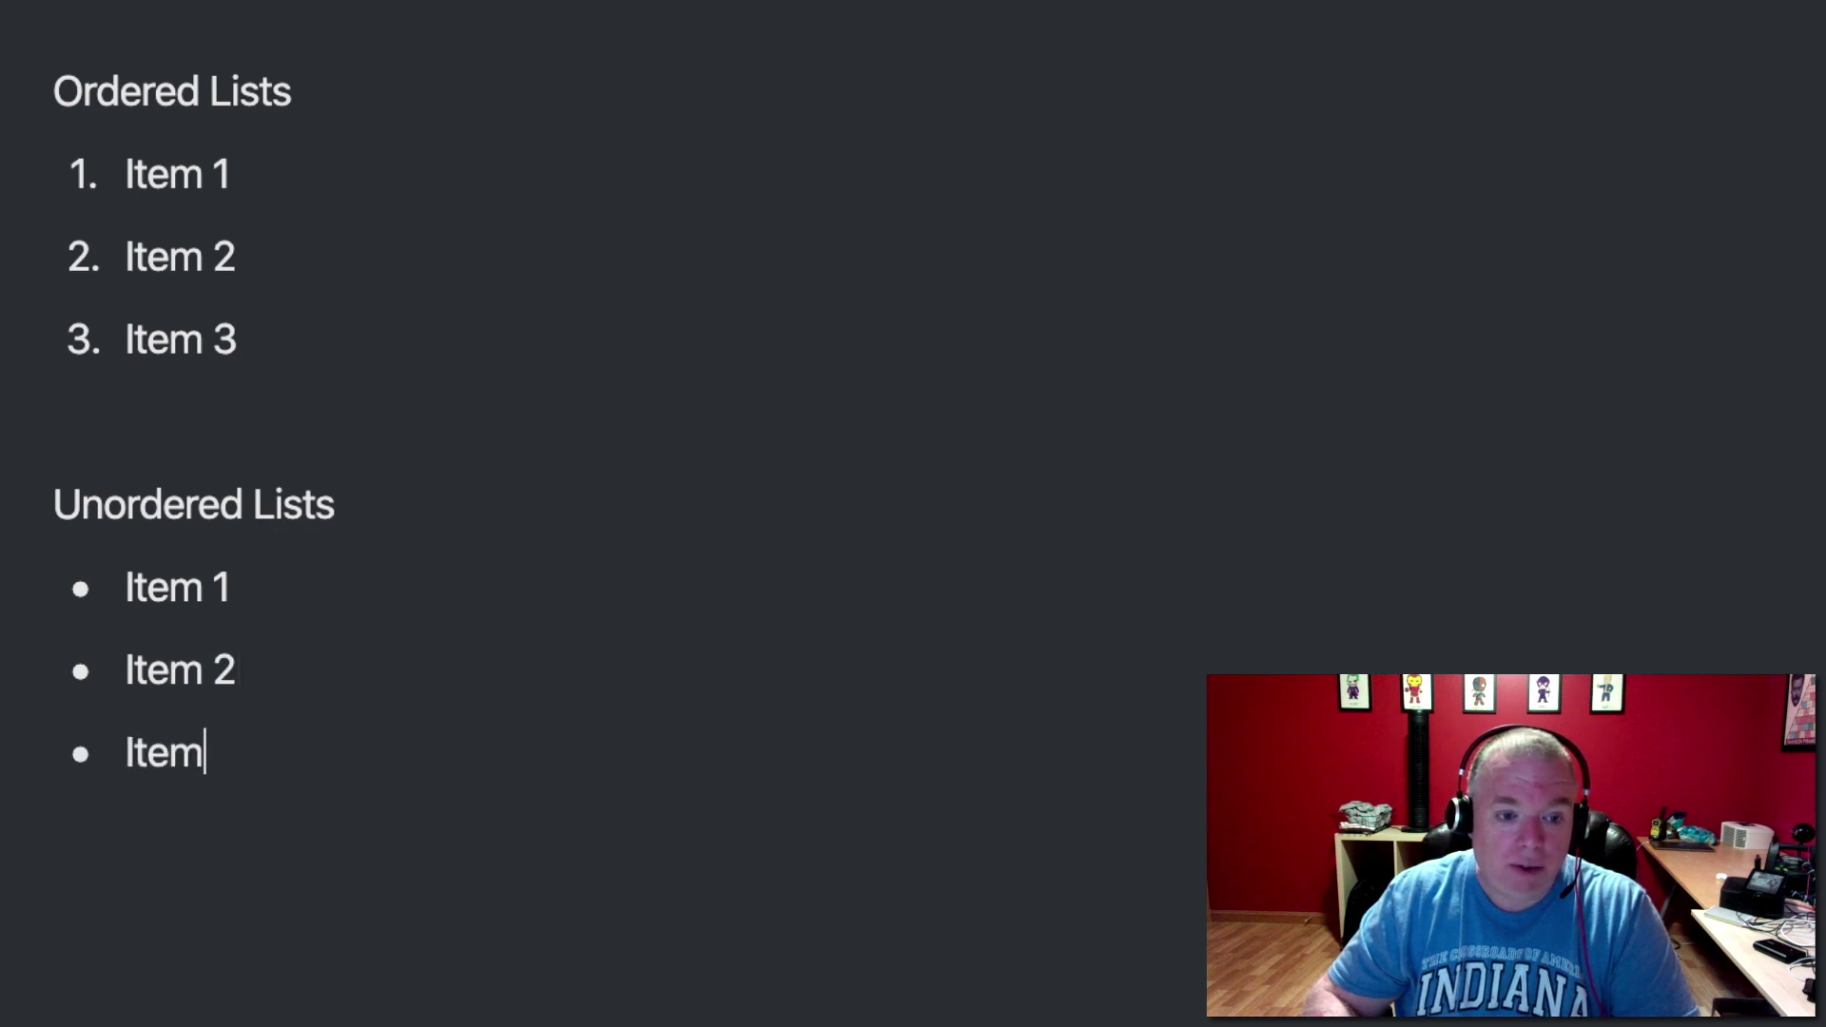
type(" 2")
key("BackSpace")
type("3")
key("Return")
key("Return")
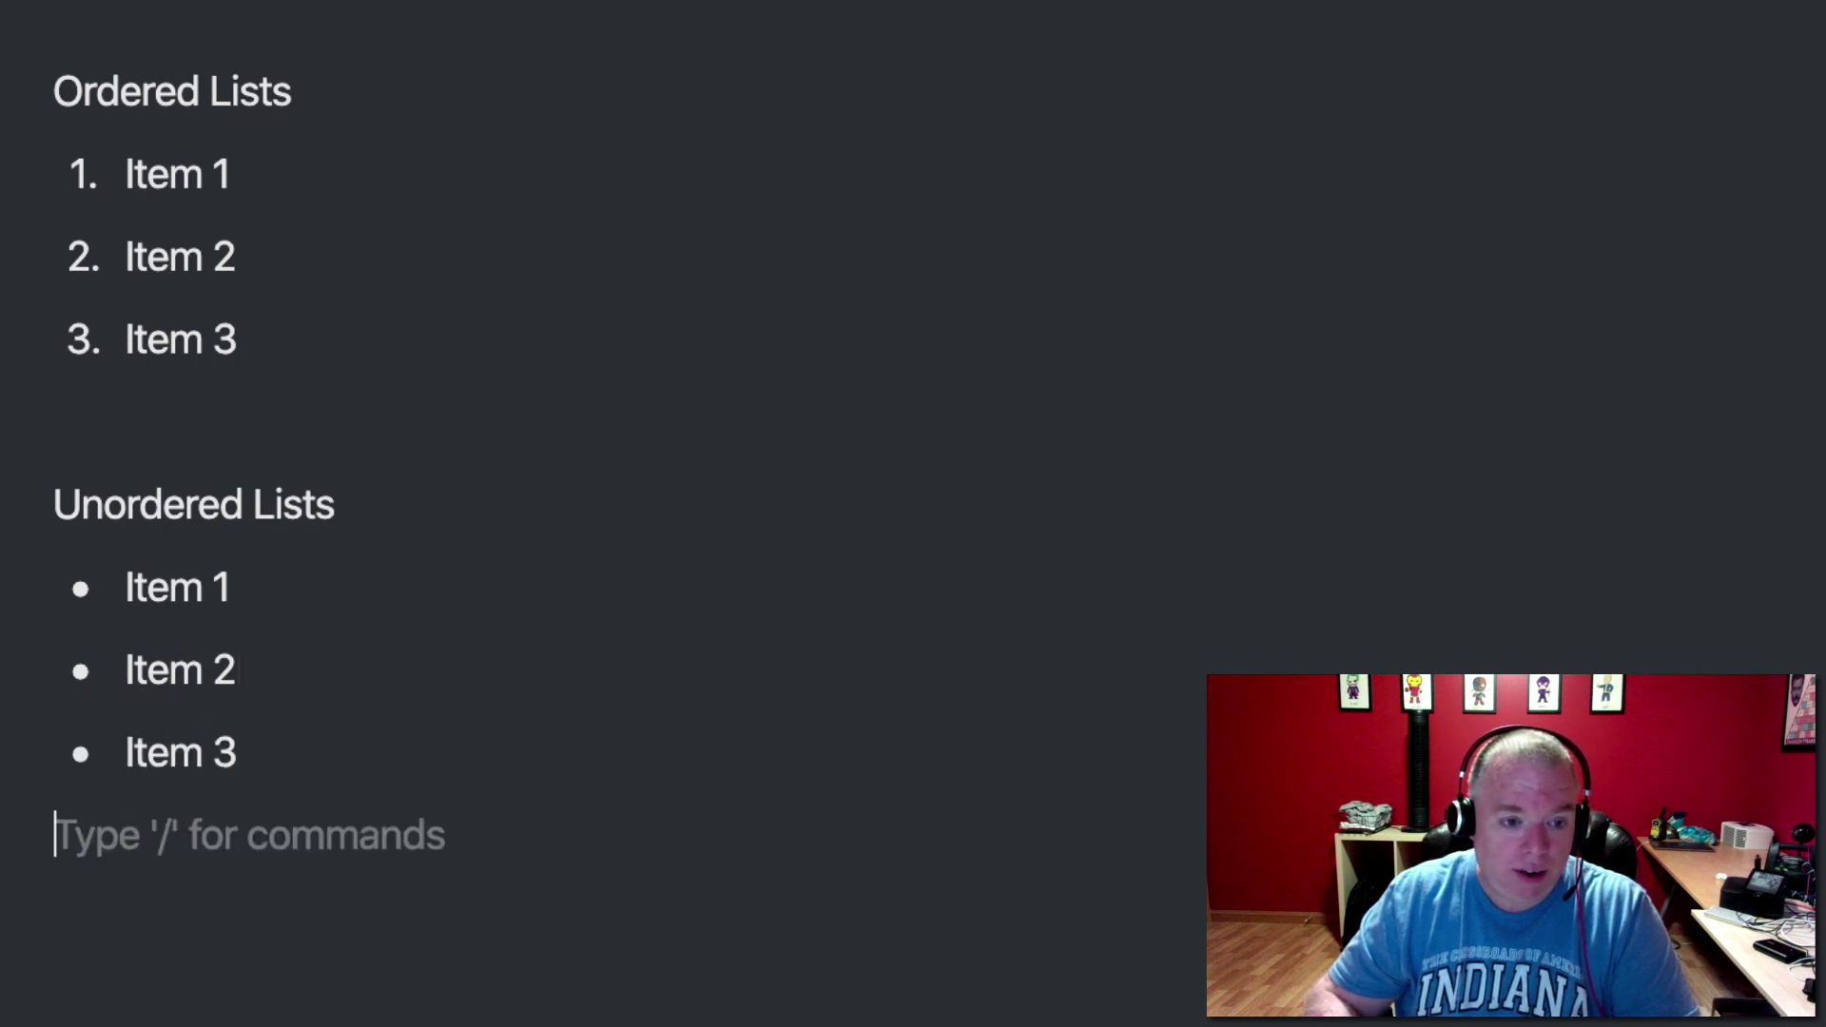
key("Return")
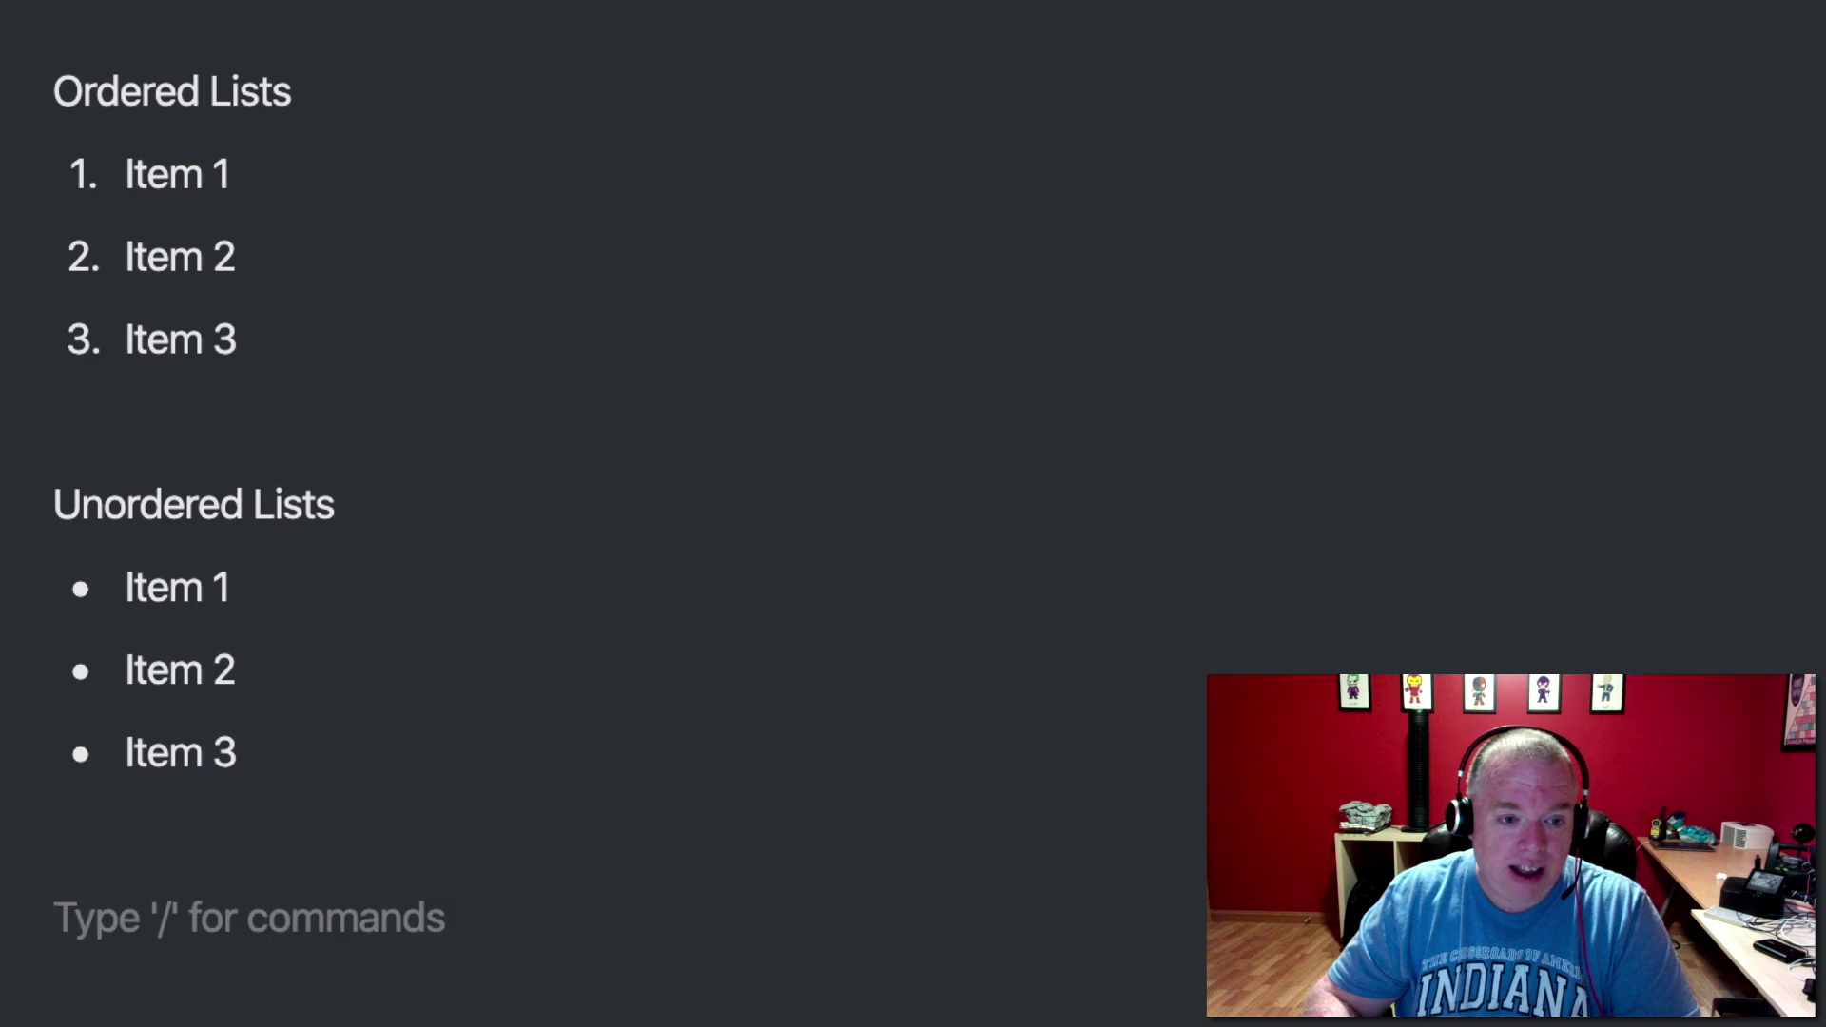
- Start another '- ' bulleted list and a '+ ' bulleted list with Item 1 and Item 2
type("- Item 1")
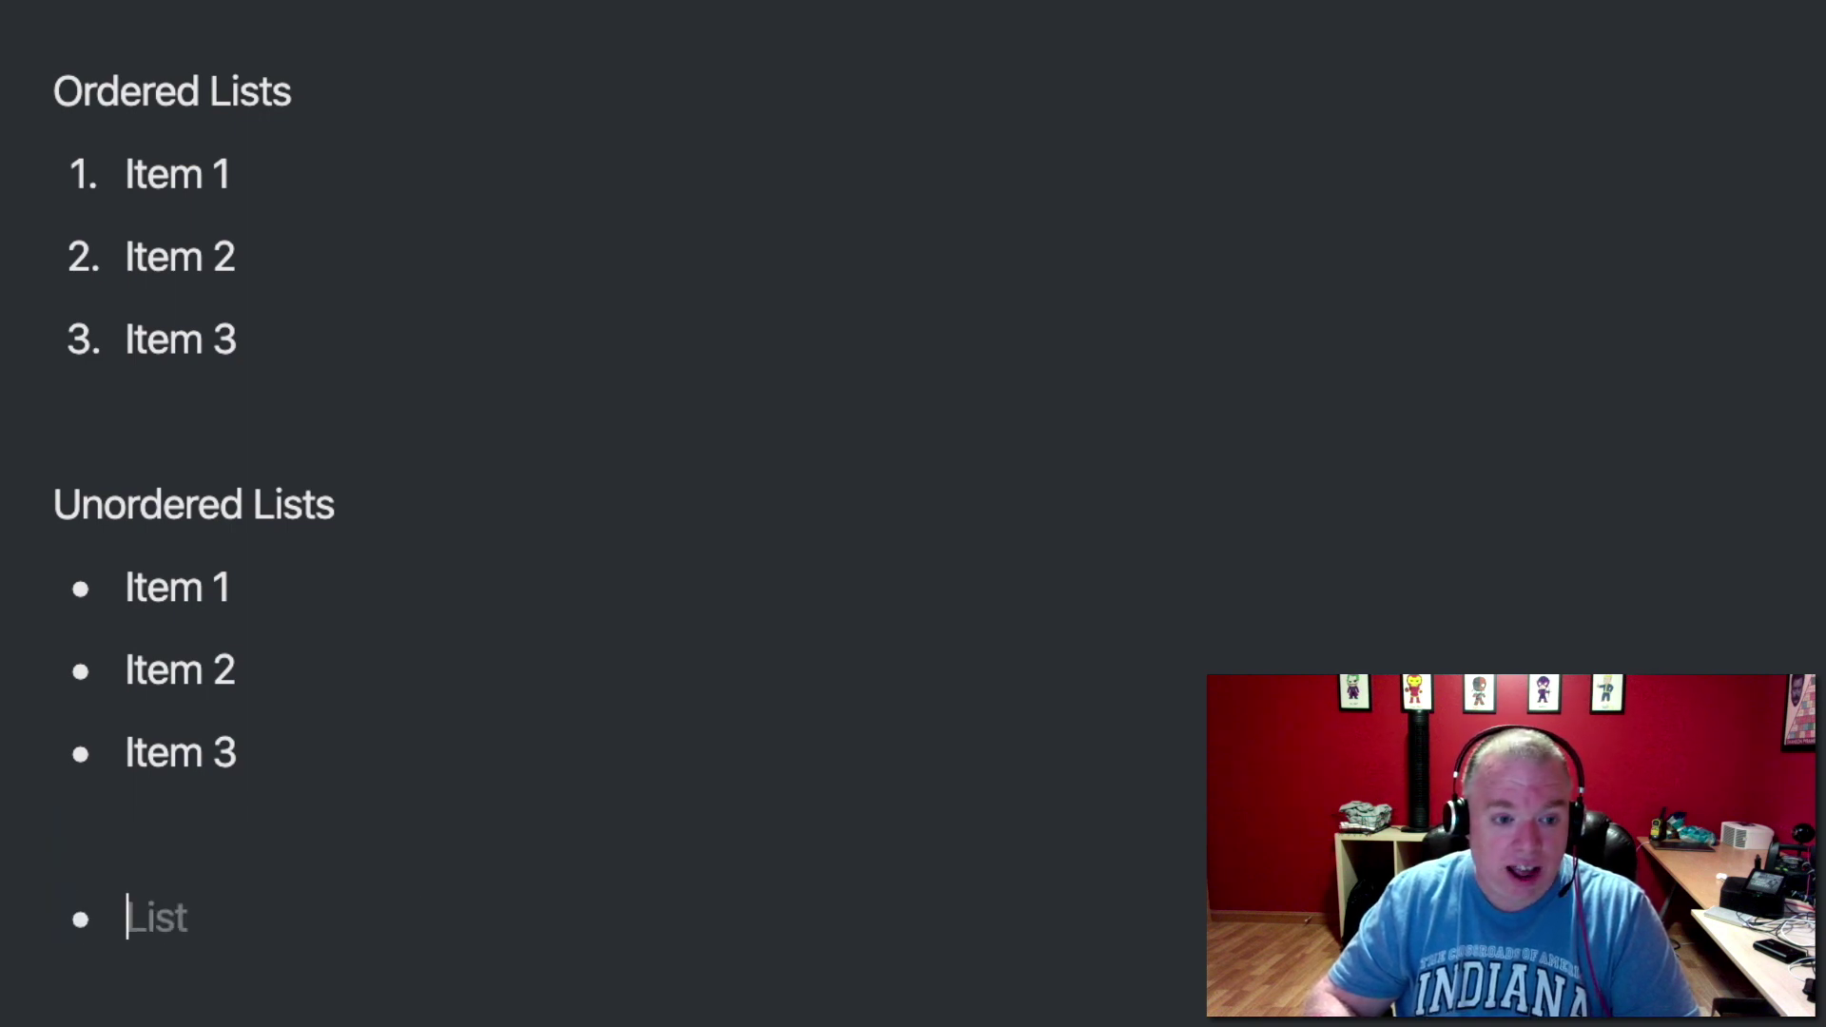
key("Return")
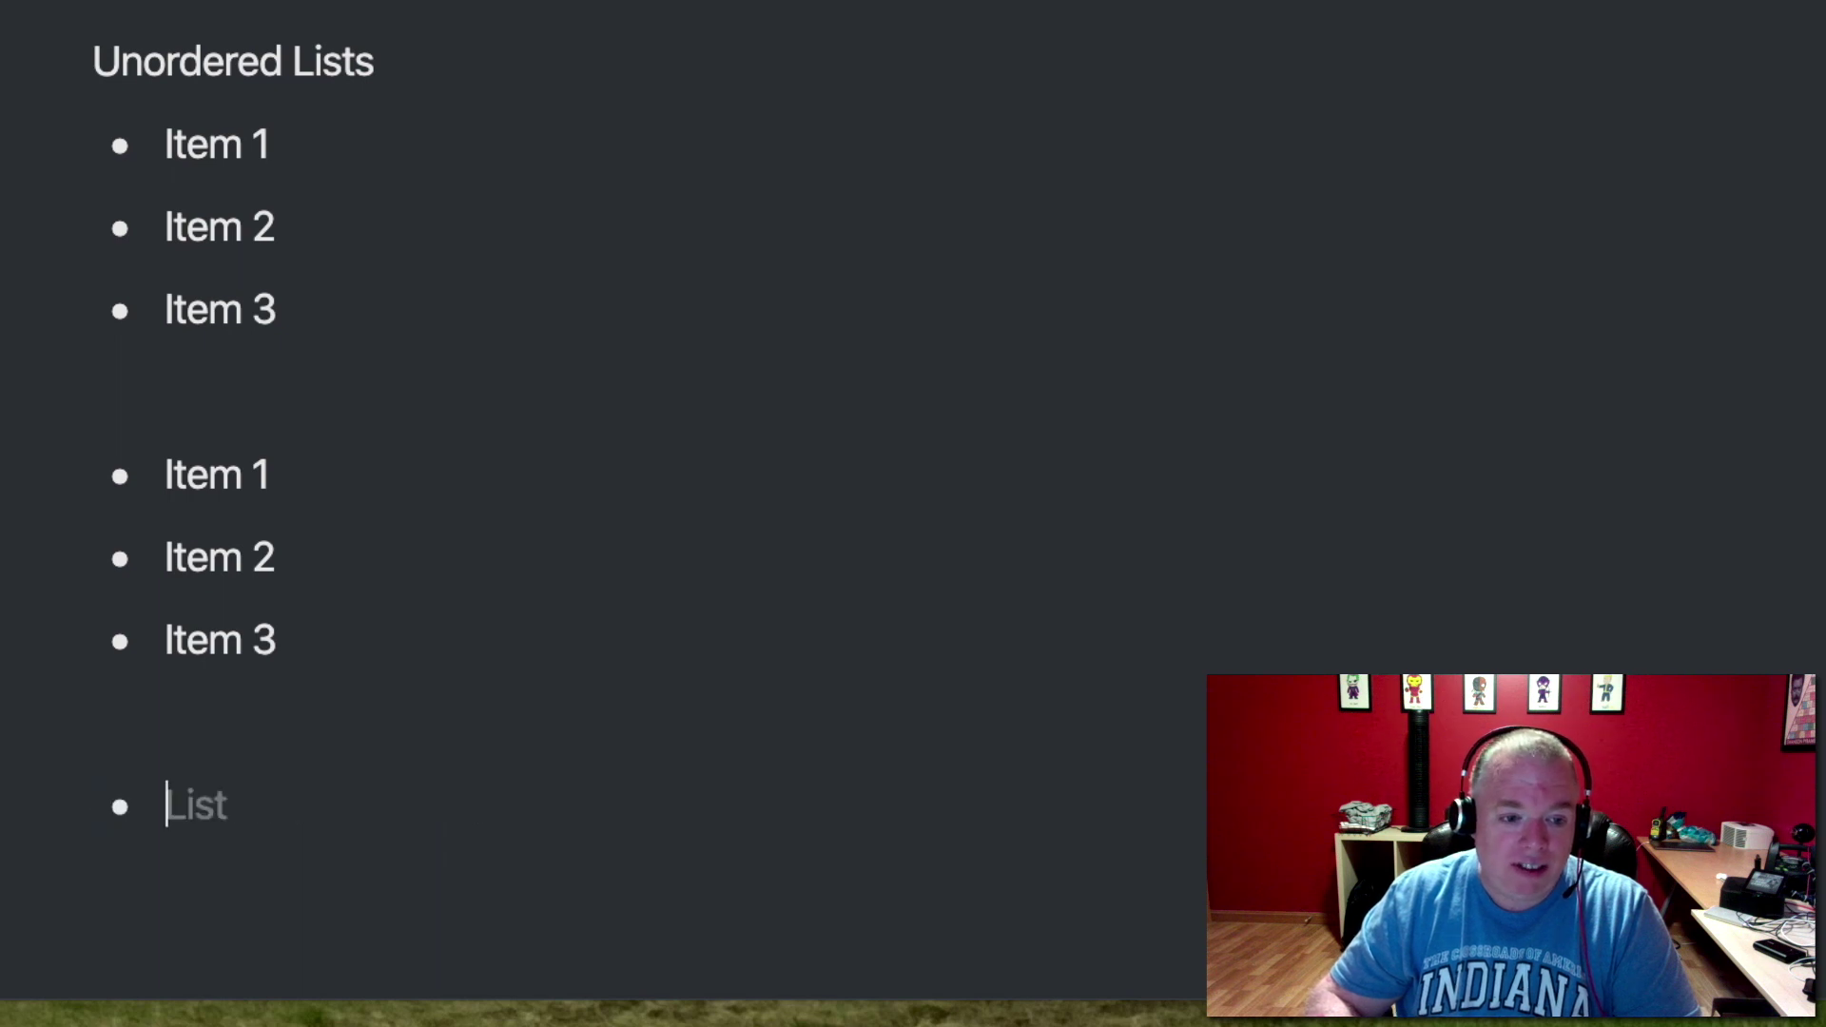
type("Item 1")
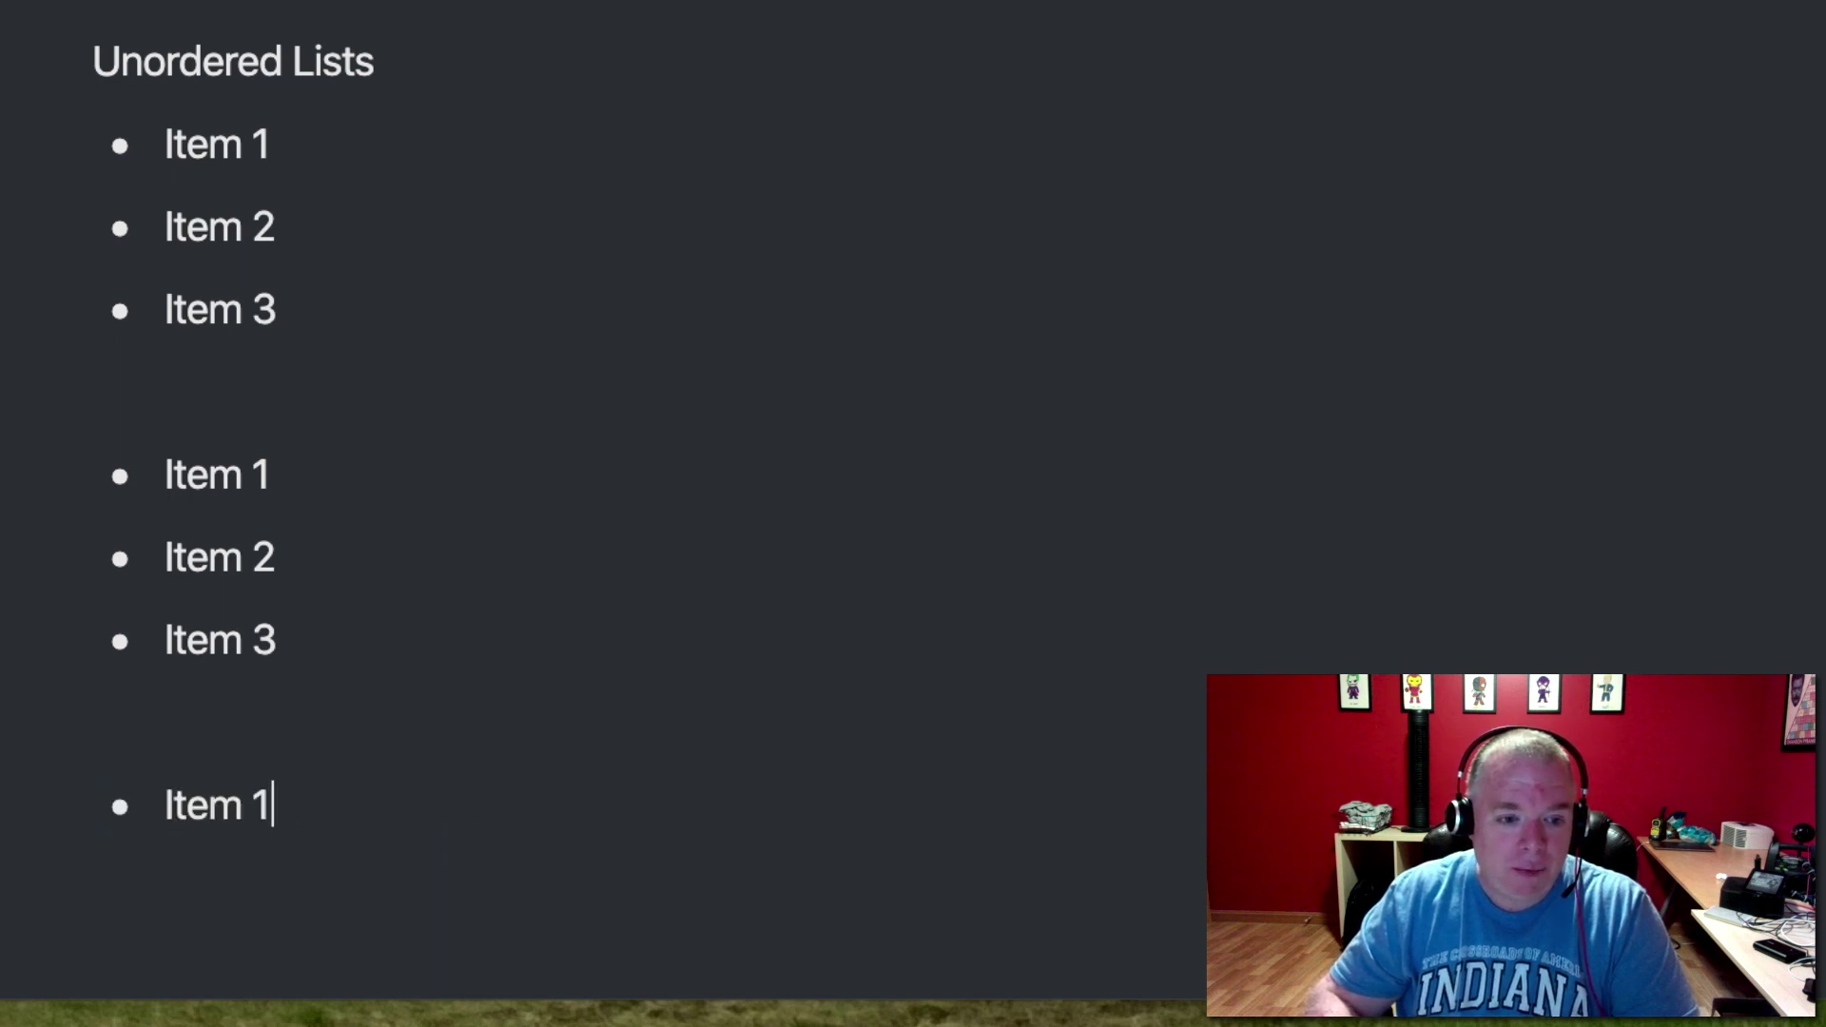
key("Return")
type("Item 2")
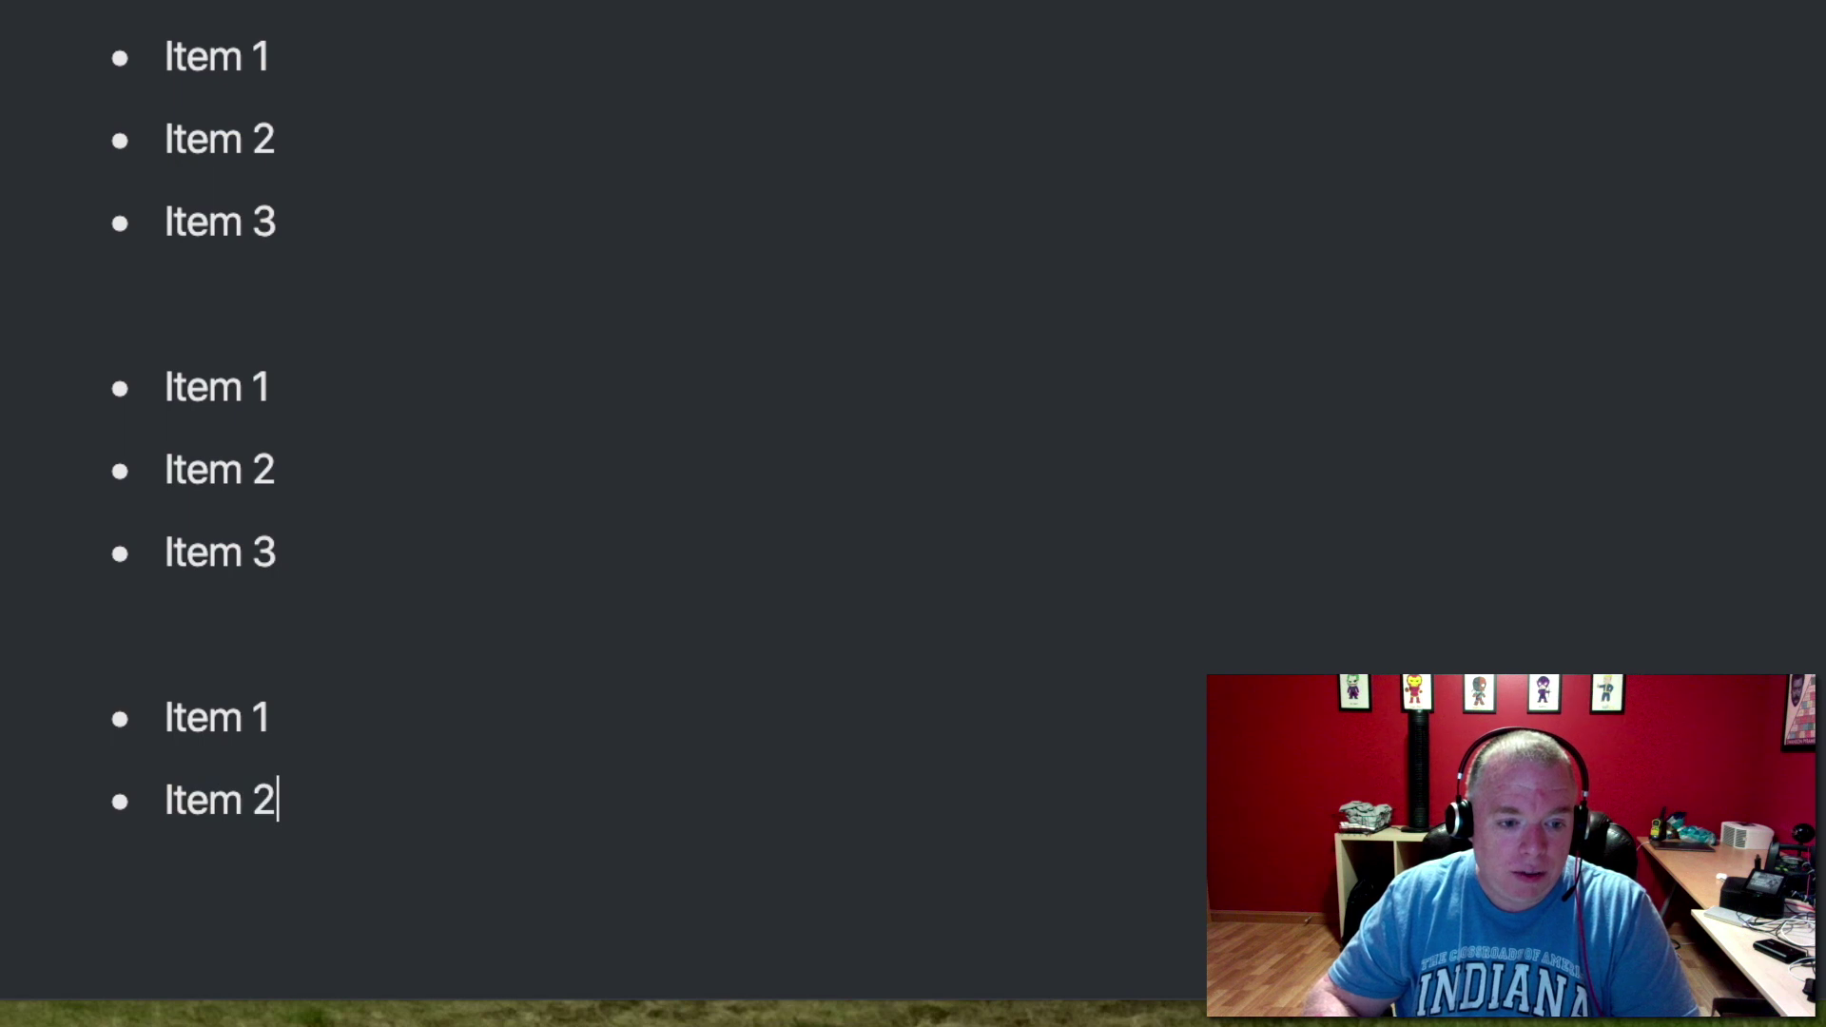